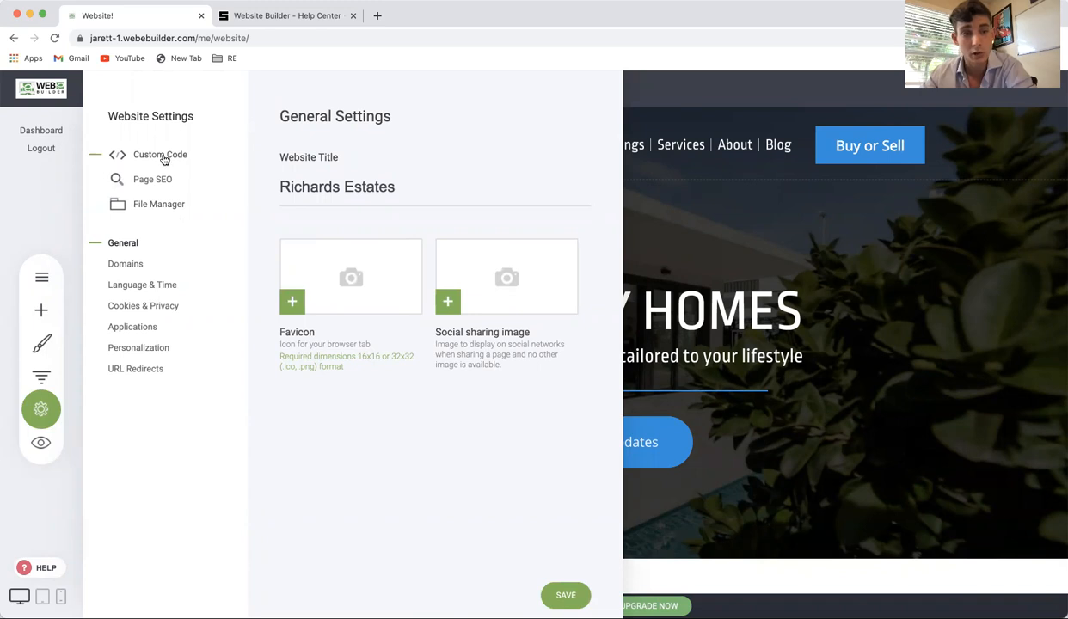
Open the site-wide Global Custom Code settings, showing the empty Custom Head Markup field.
{"action": "left_click", "coordinate": [162, 155]}
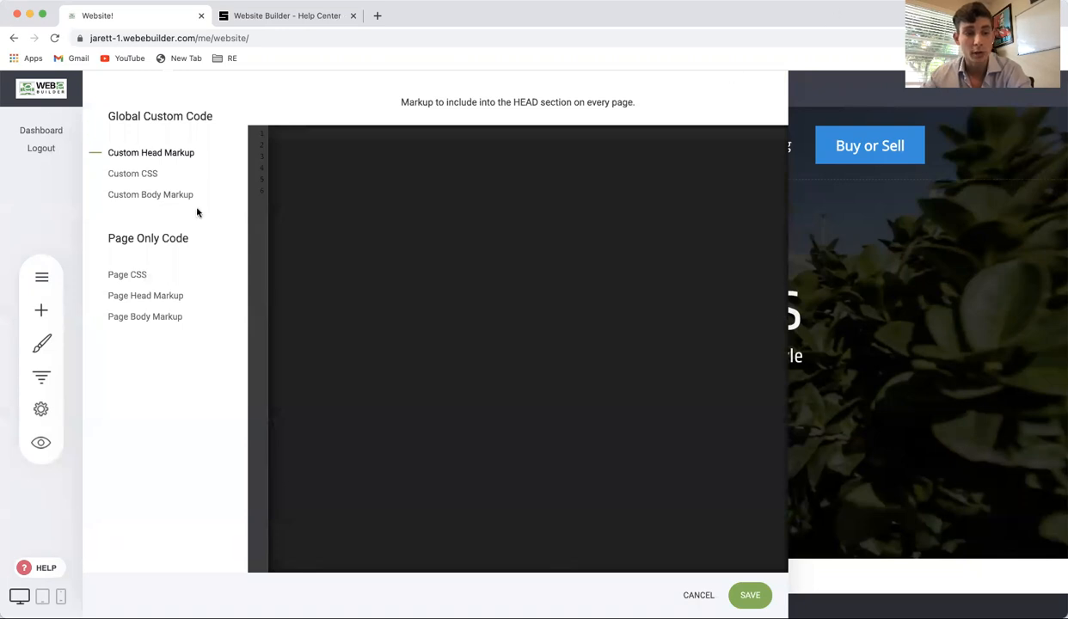
Reopen Custom Code and view the site-wide Head, CSS and Body markup areas.
{"action": "left_click", "coordinate": [43, 411]}
{"action": "left_click", "coordinate": [49, 417]}
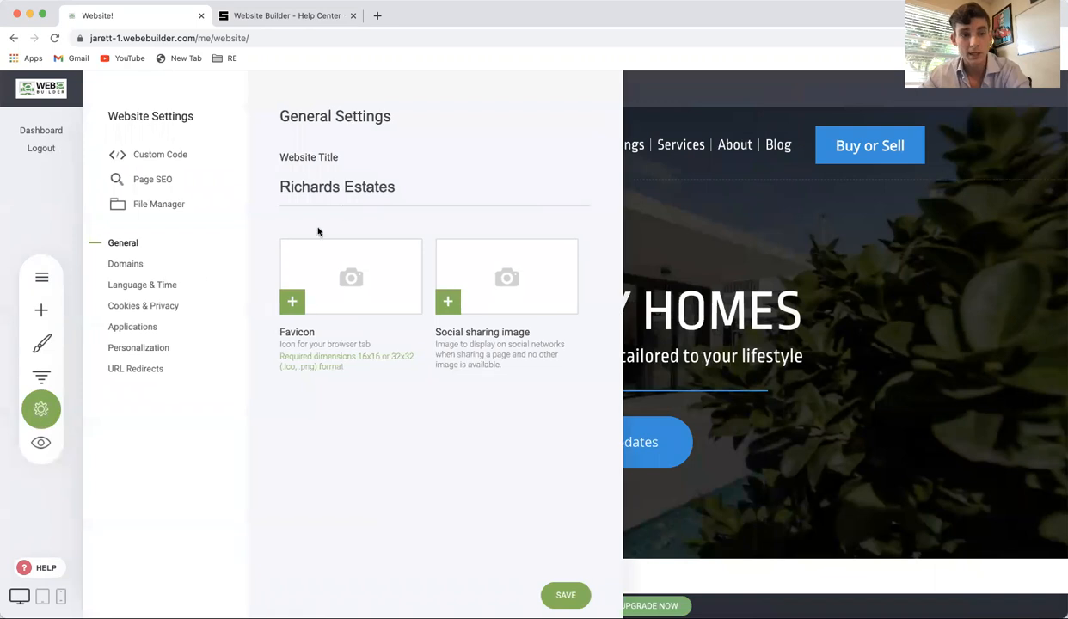
{"action": "left_click", "coordinate": [152, 155]}
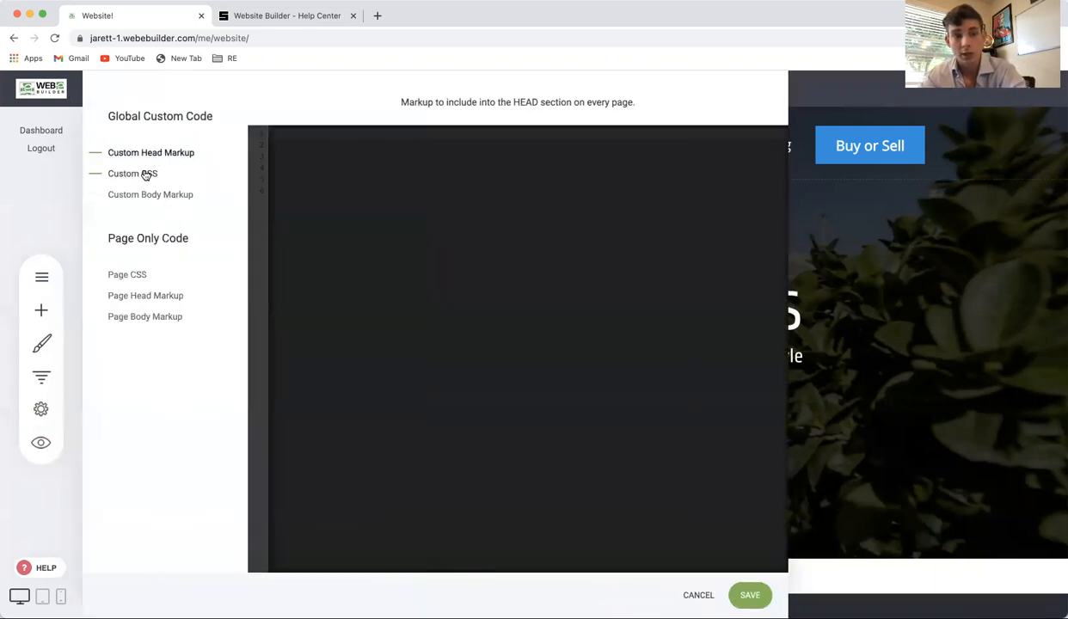
{"action": "left_click", "coordinate": [145, 175]}
{"action": "left_click", "coordinate": [139, 197]}
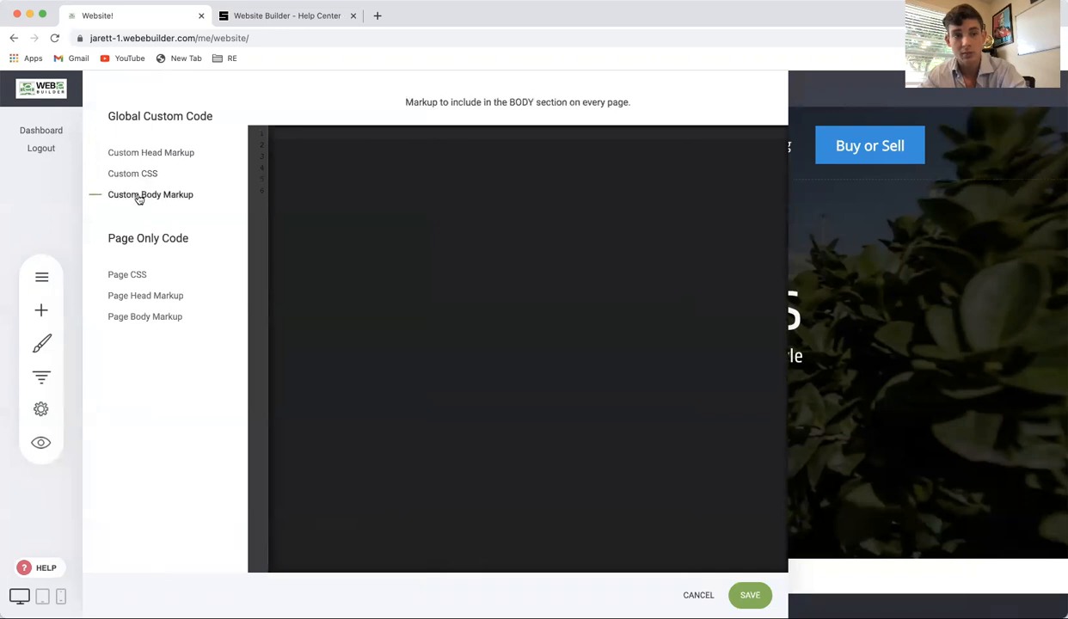
{"action": "left_click", "coordinate": [139, 155]}
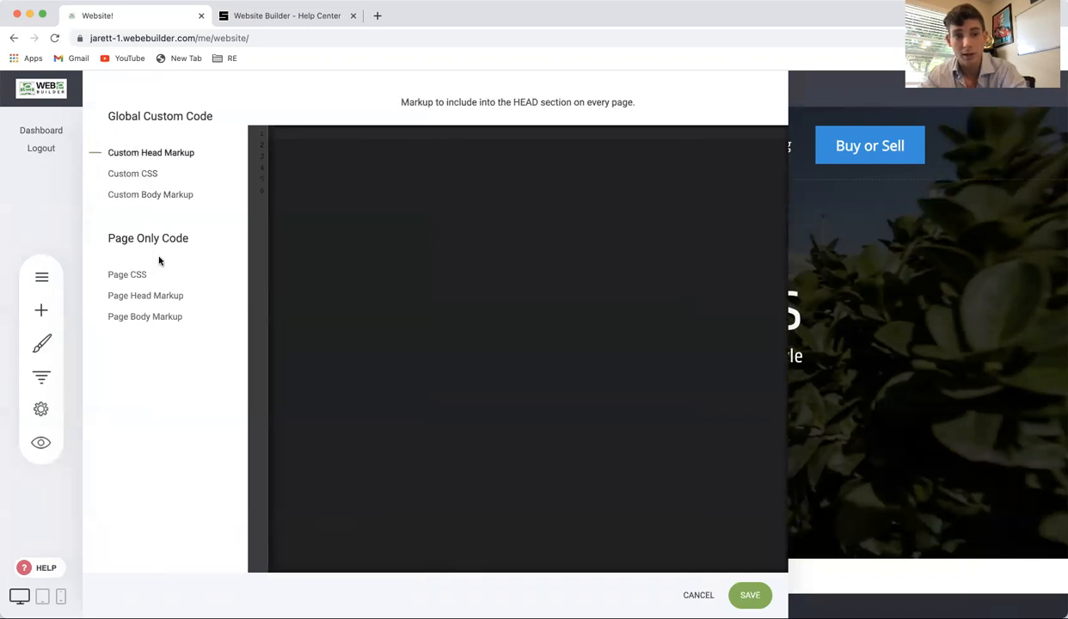
View the page-only CSS and Head markup areas, then start a new browser tab.
{"action": "left_click", "coordinate": [136, 277]}
{"action": "left_click", "coordinate": [143, 297]}
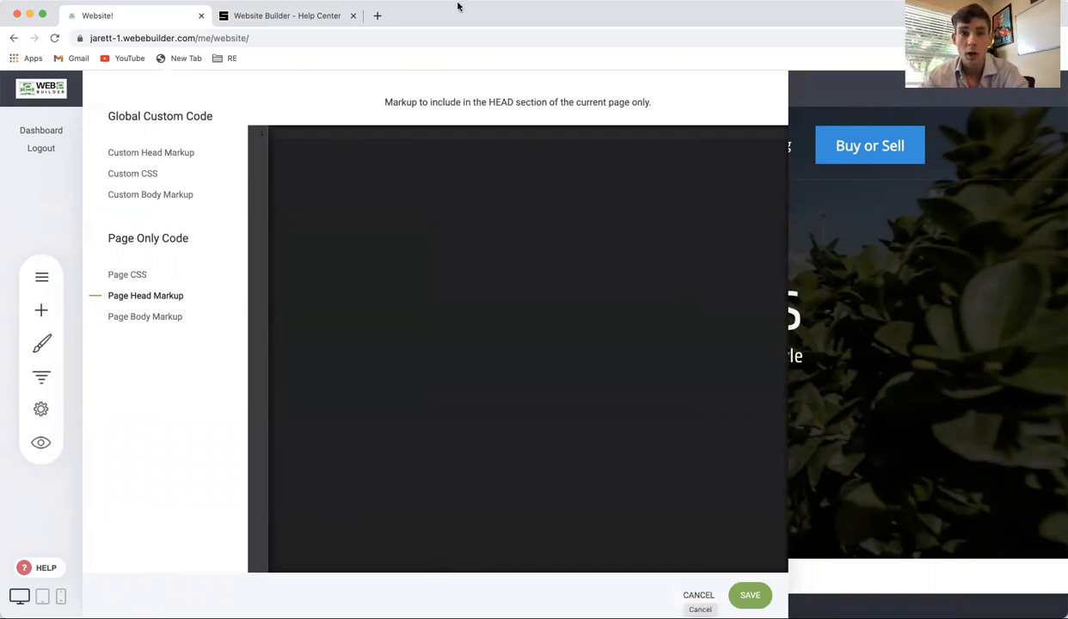
{"action": "left_click", "coordinate": [378, 15]}
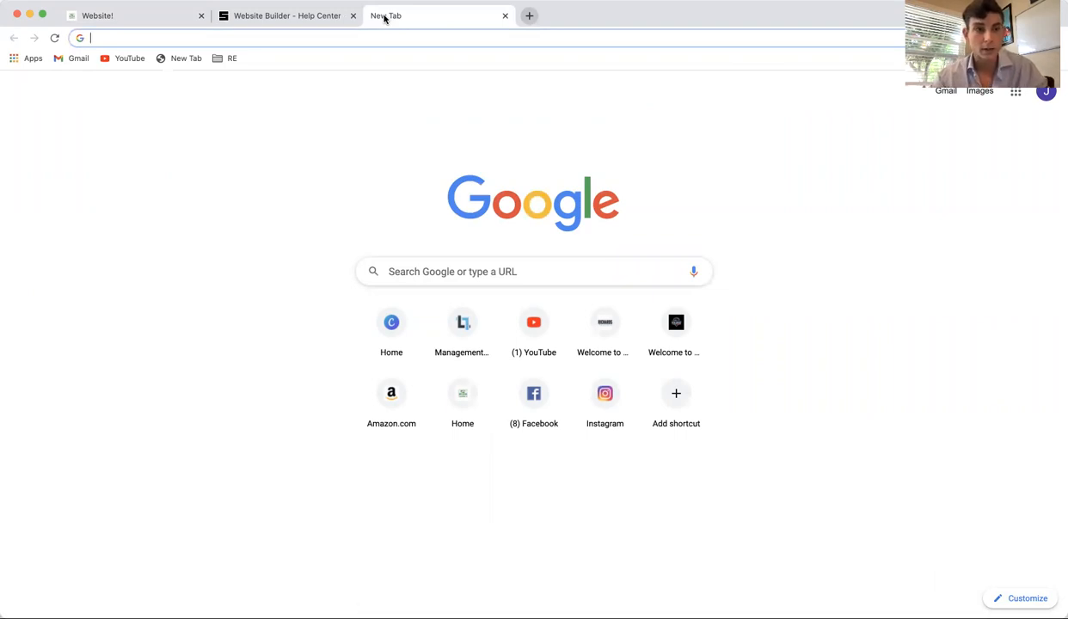
Load newimagepaintbodyshop.com by entering 'new' in the address bar.
{"action": "left_click", "coordinate": [350, 40]}
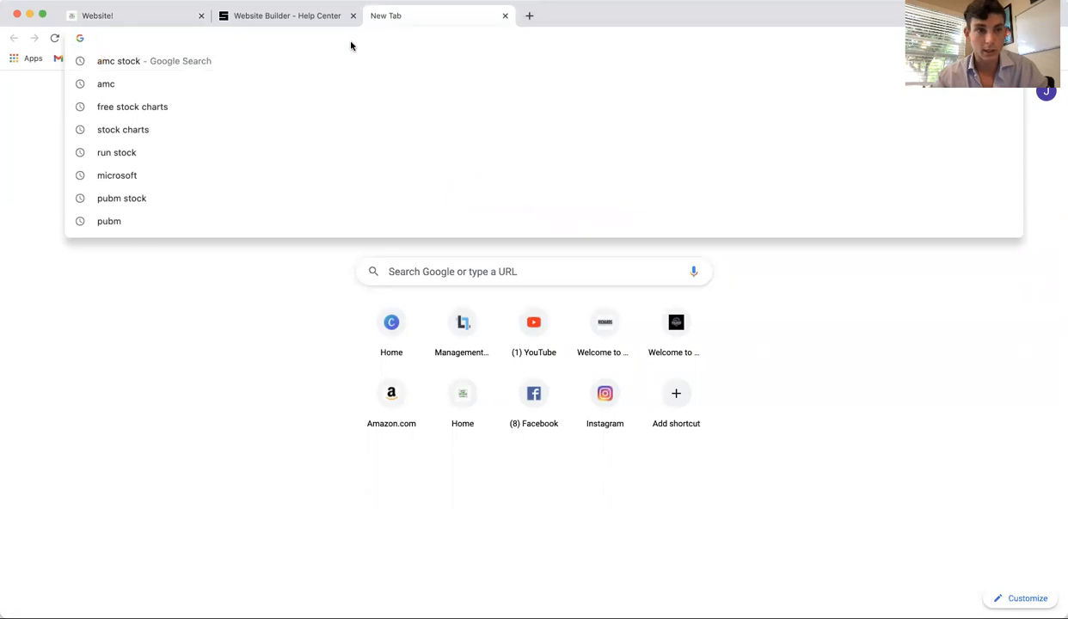
{"action": "type", "text": "newimagepaintbodyshop.com"}
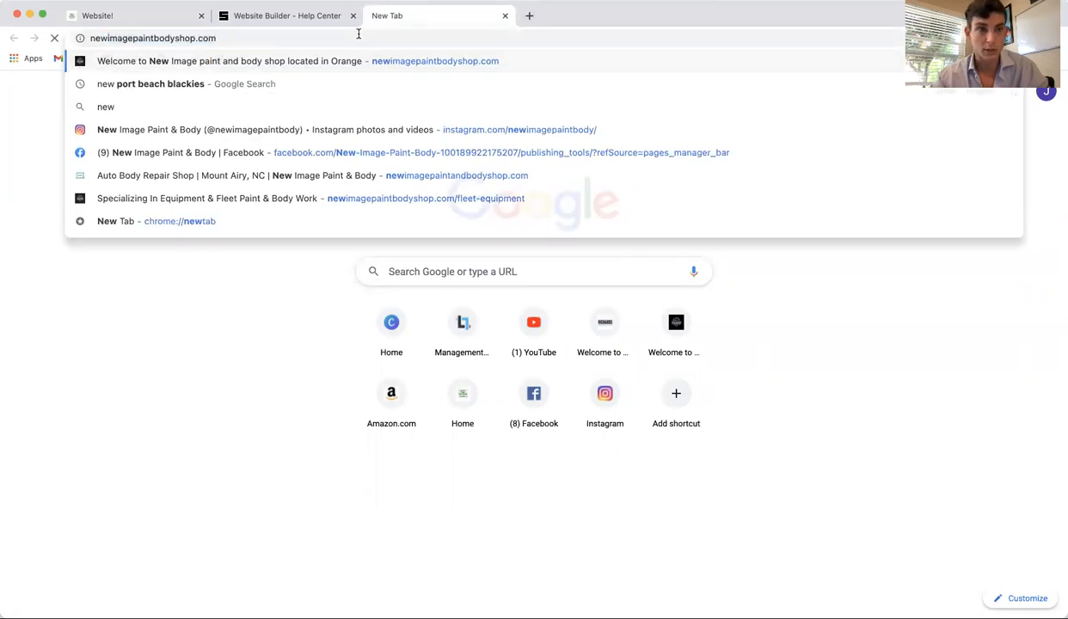
{"action": "key", "text": "Return"}
Look over the body shop's footer, then return to the builder and close the head markup editor.
{"action": "scroll", "coordinate": [445, 191], "scroll_direction": "down", "scroll_amount": 20}
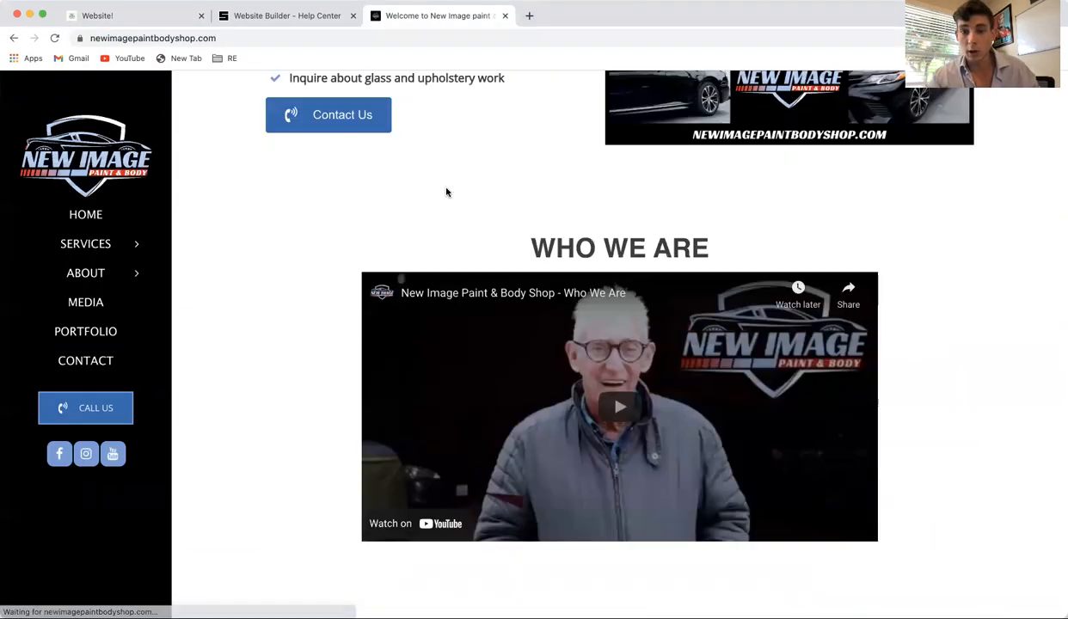
{"action": "scroll", "coordinate": [445, 191], "scroll_direction": "down", "scroll_amount": 10}
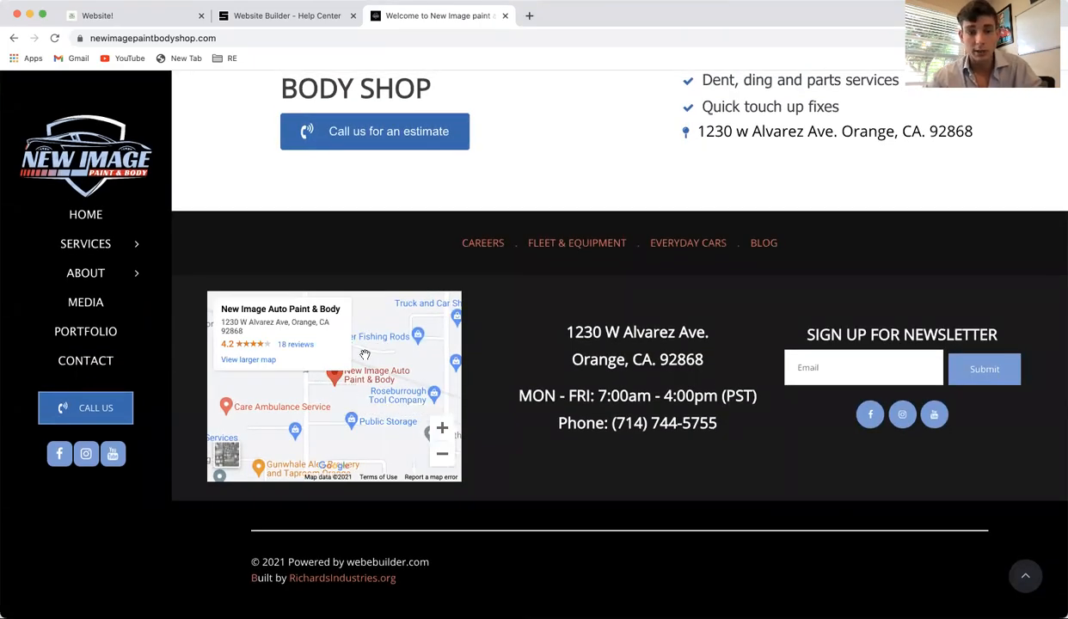
{"action": "left_click", "coordinate": [120, 15]}
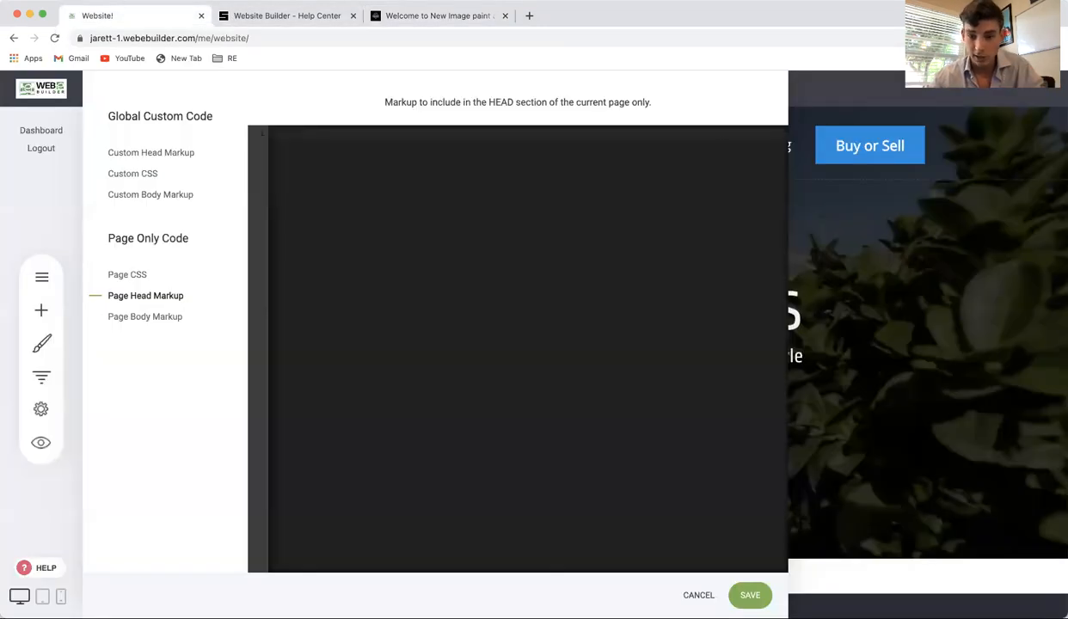
{"action": "left_click", "coordinate": [698, 595]}
Place a Code widget on the page below the map and close its empty source editor.
{"action": "scroll", "coordinate": [304, 389], "scroll_direction": "down", "scroll_amount": 5}
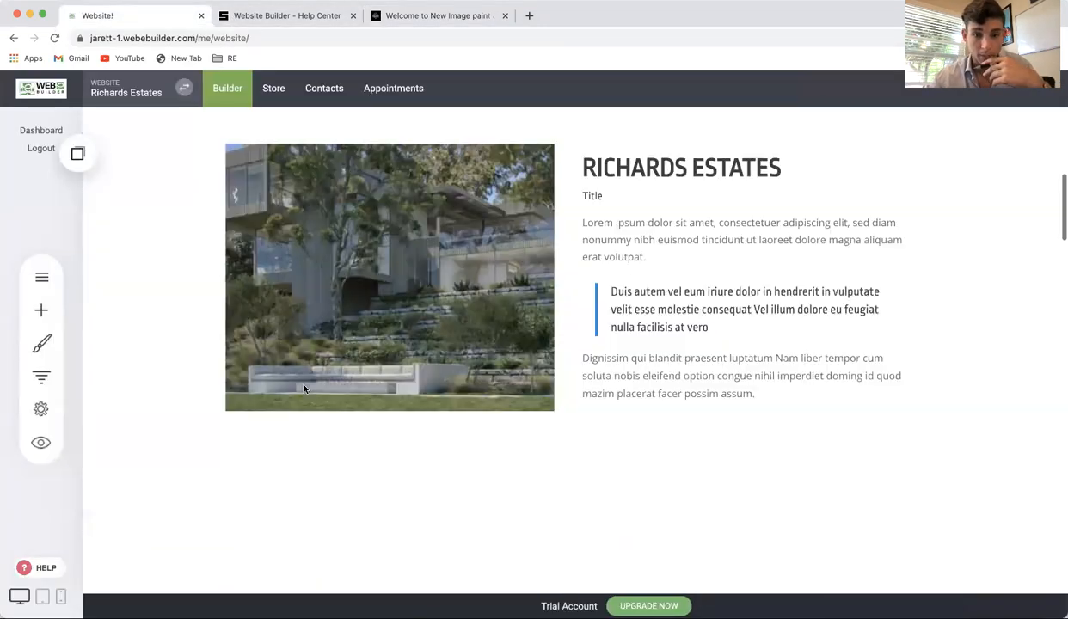
{"action": "scroll", "coordinate": [304, 389], "scroll_direction": "down", "scroll_amount": 10}
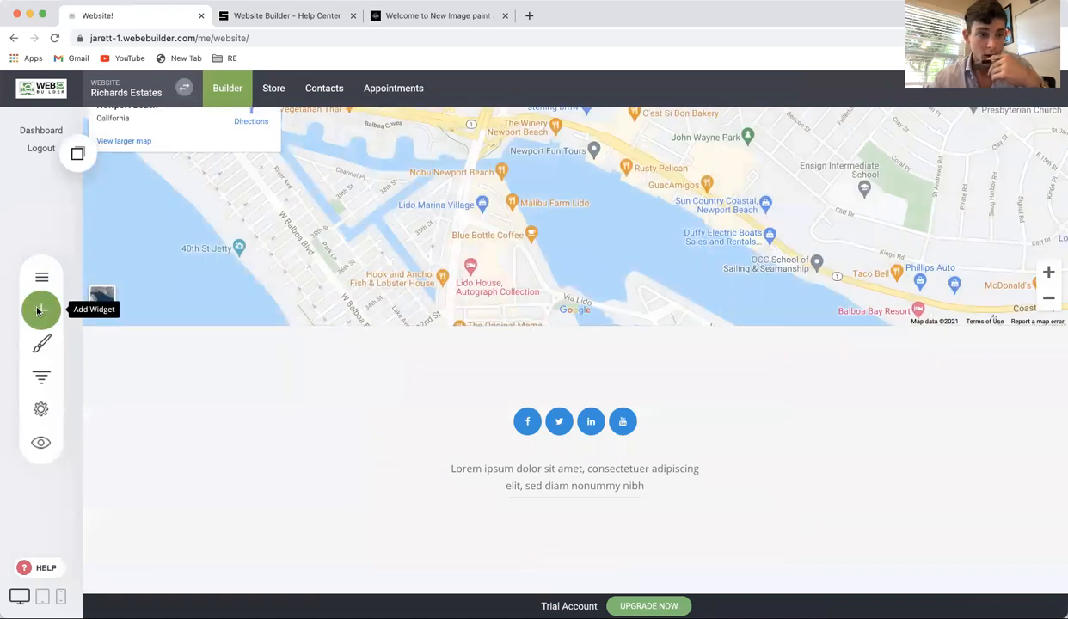
{"action": "left_click", "coordinate": [38, 311]}
{"action": "scroll", "coordinate": [222, 509], "scroll_direction": "down", "scroll_amount": 5}
{"action": "left_click_drag", "start_coordinate": [196, 468], "coordinate": [632, 450]}
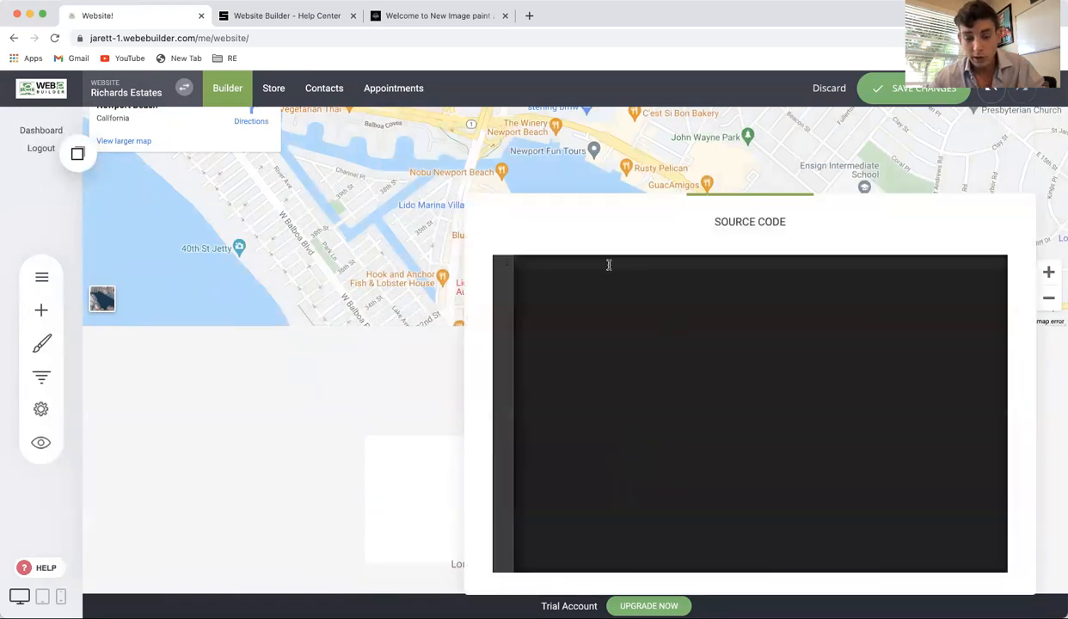
{"action": "left_click", "coordinate": [406, 390]}
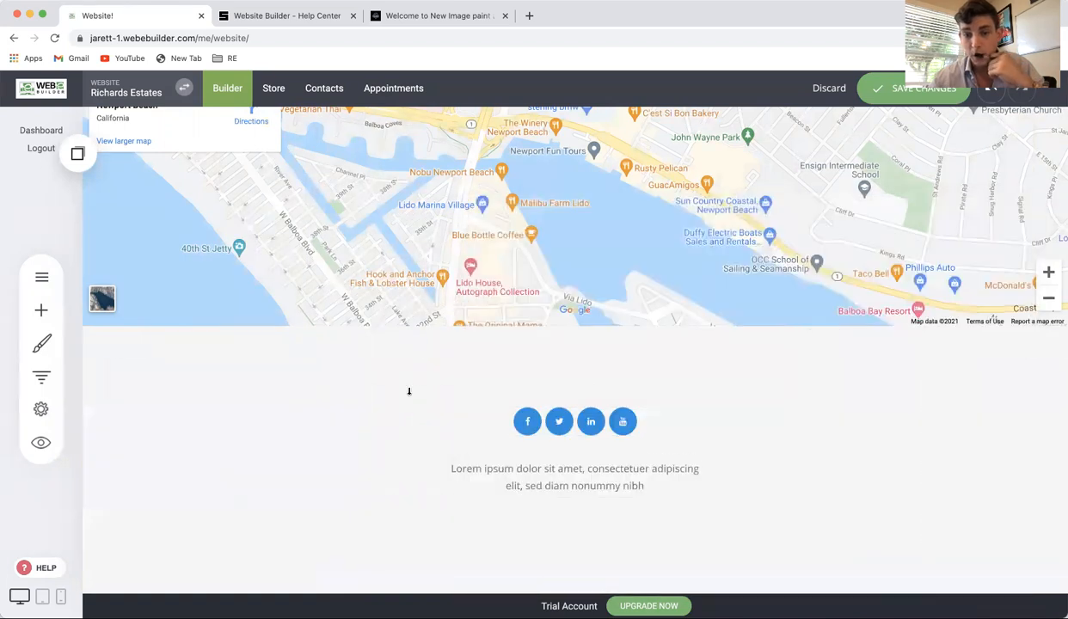
Glance at the body shop tab, then come back and reopen the Website Settings.
{"action": "left_click", "coordinate": [430, 15]}
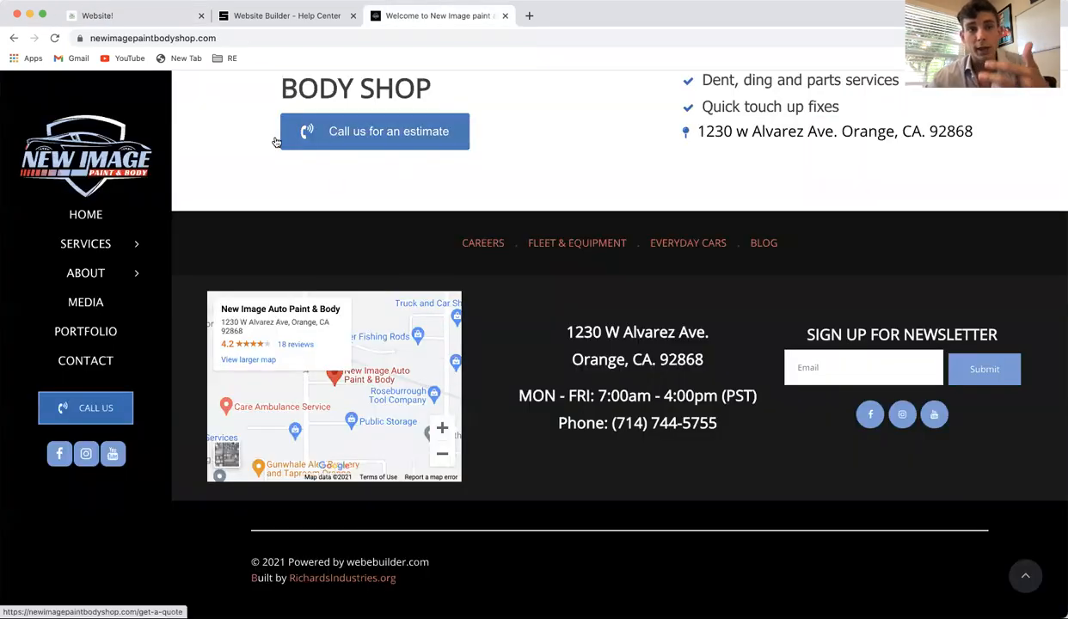
{"action": "left_click", "coordinate": [150, 24]}
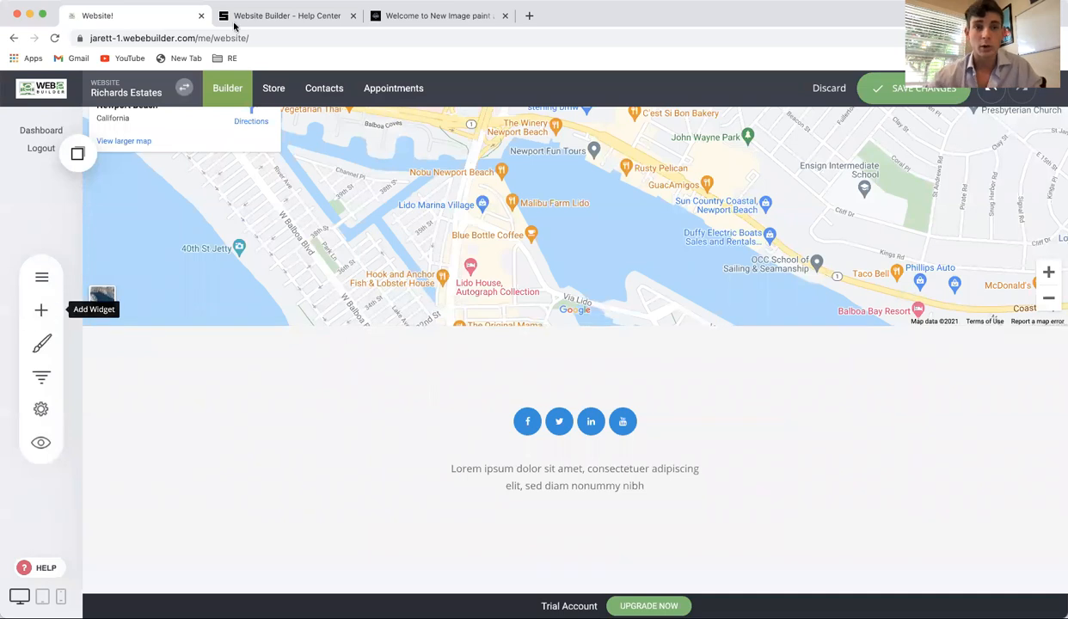
{"action": "left_click", "coordinate": [39, 409]}
{"action": "left_click", "coordinate": [164, 154]}
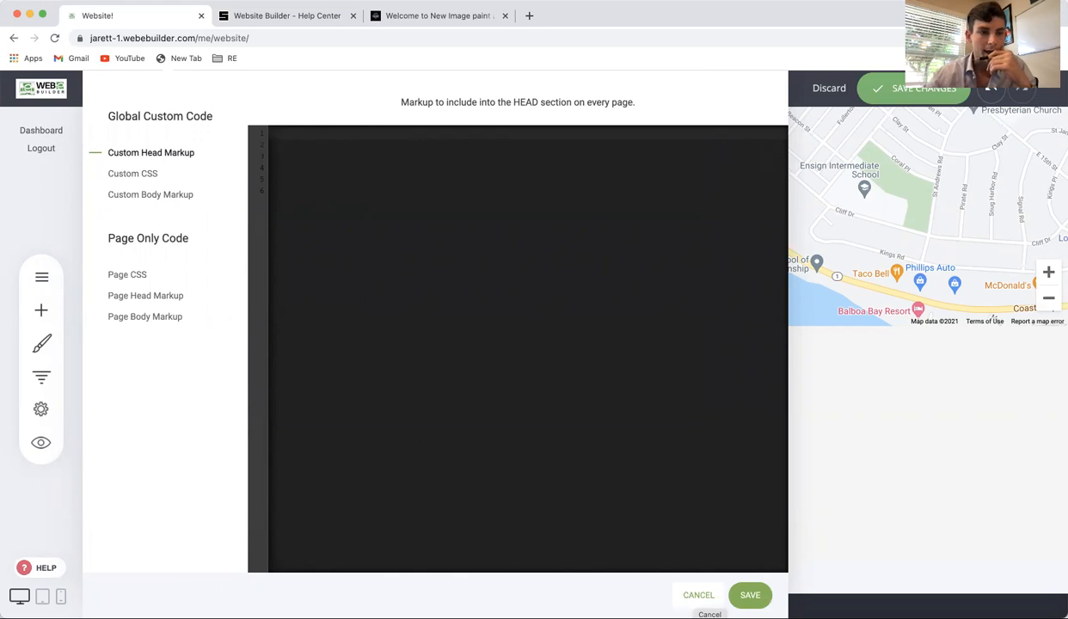
{"action": "left_click", "coordinate": [698, 595]}
{"action": "left_click", "coordinate": [43, 410]}
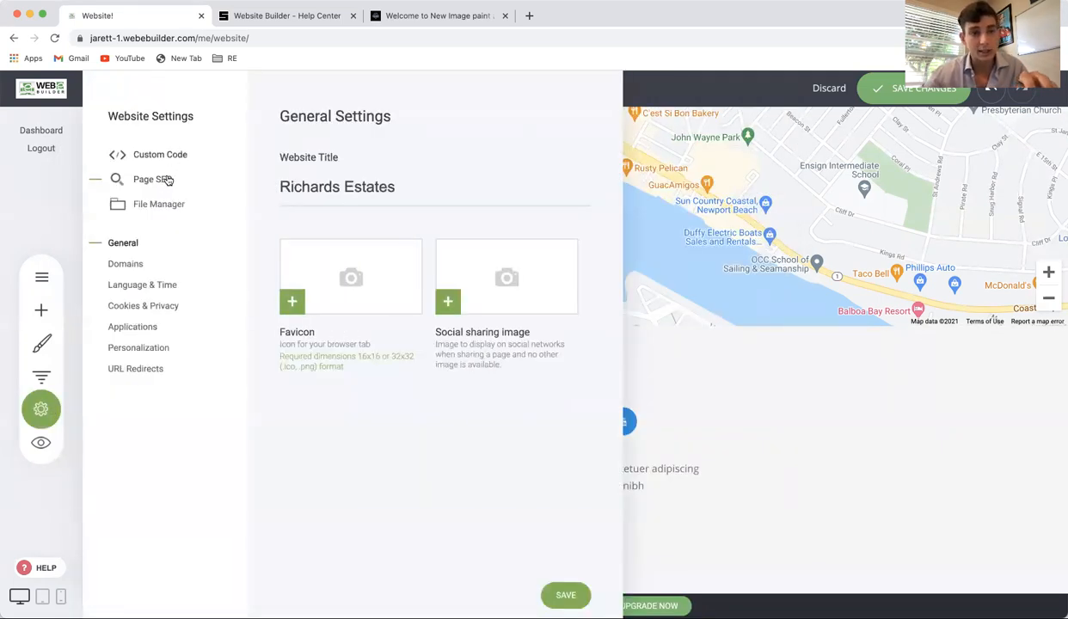
Begin replacing the Home page's SEO title 'Home' with a welcome title for the estates site.
{"action": "left_click", "coordinate": [161, 179]}
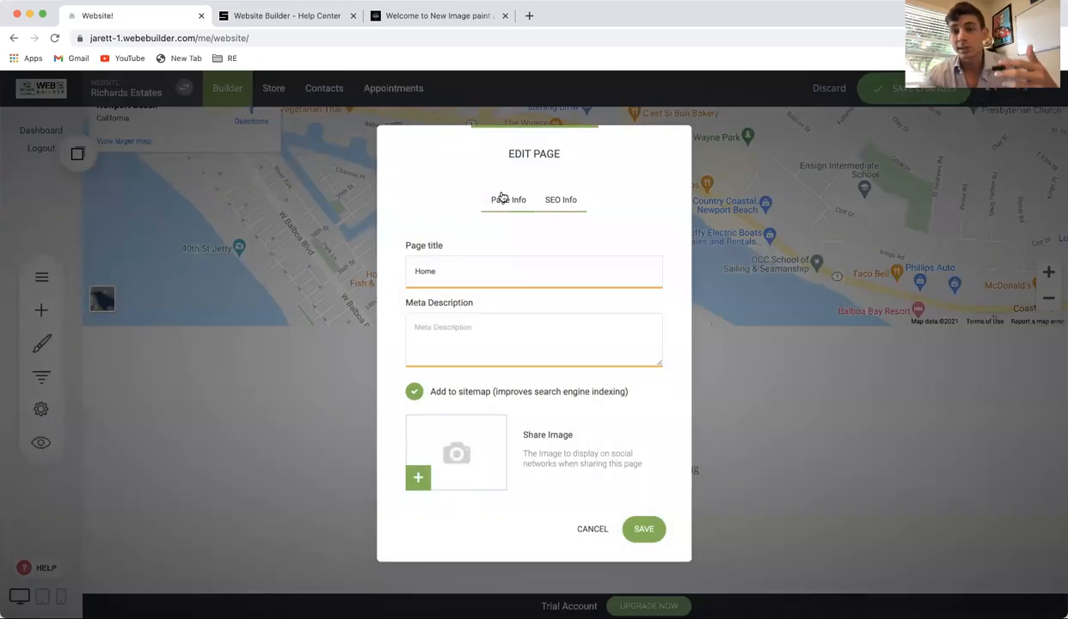
{"action": "left_click", "coordinate": [561, 199]}
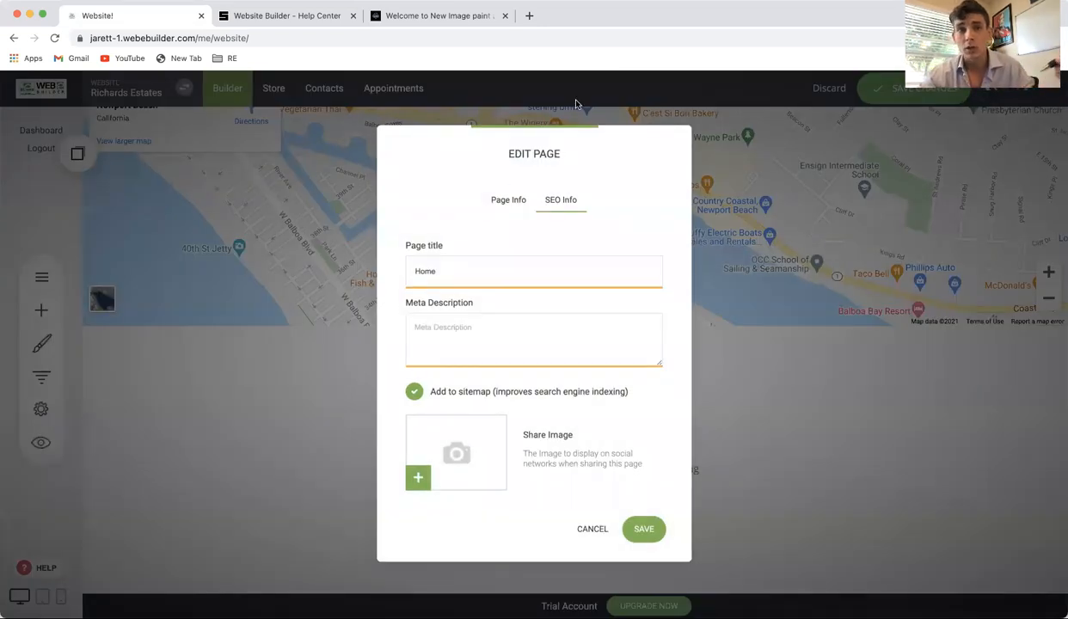
{"action": "double_click", "coordinate": [496, 267]}
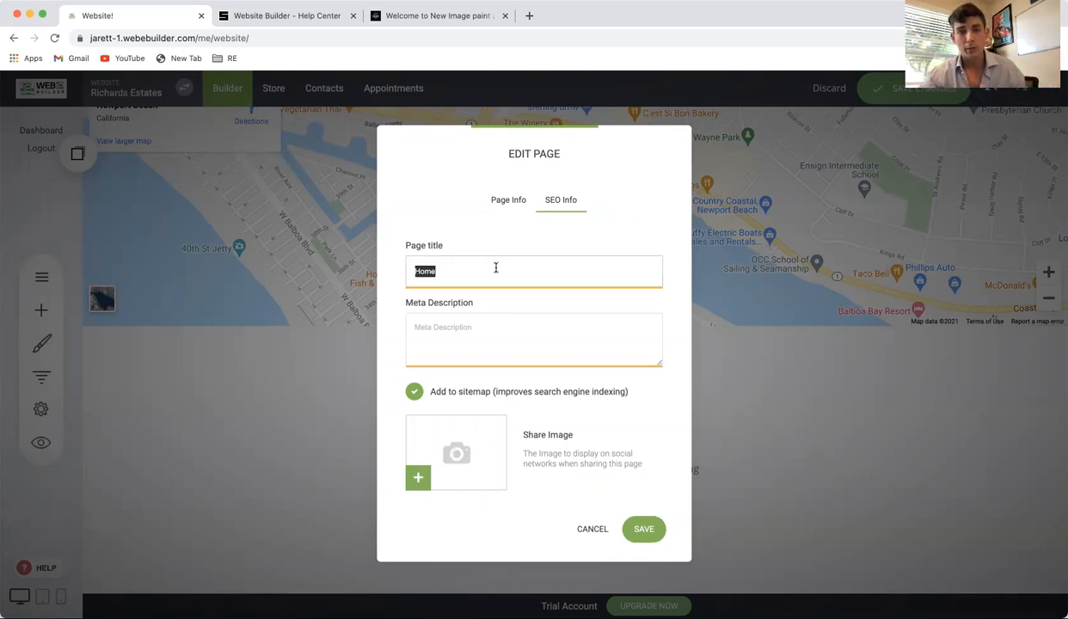
{"action": "type", "text": "Welcome "}
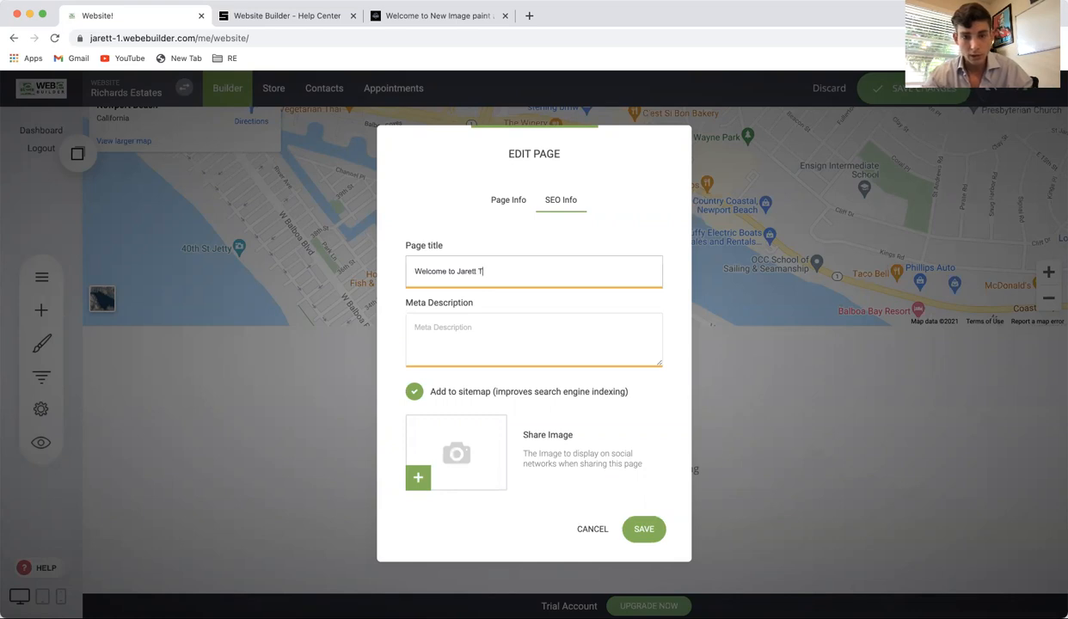
{"action": "type", "text": "to Jarett Richards Estates, real estate"}
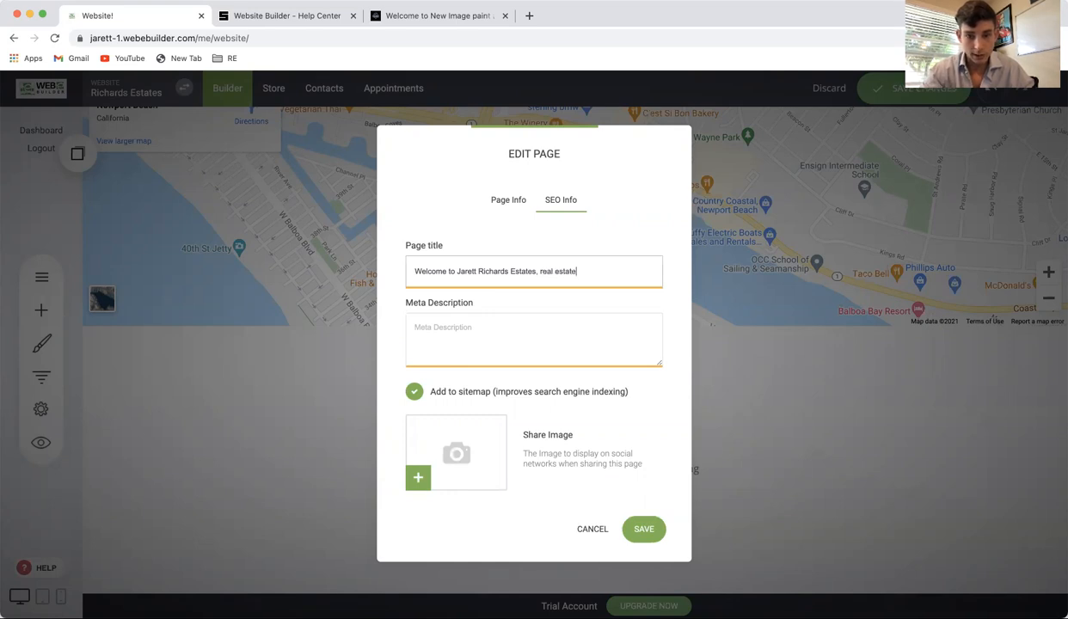
{"action": "type", "text": "gency"}
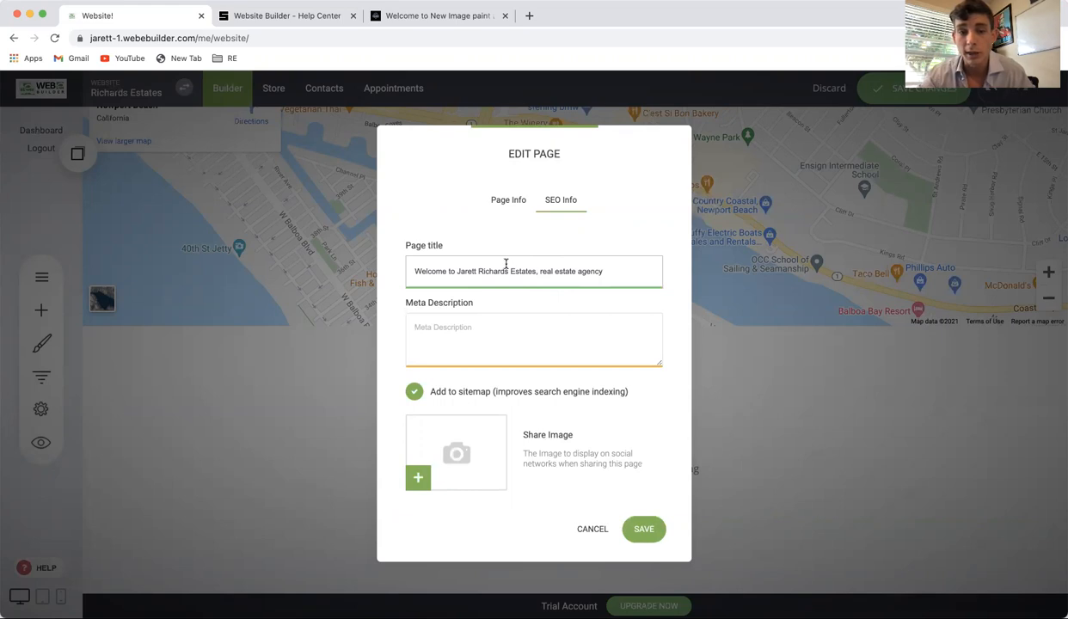
Check the body shop tab, then close the Home page settings without saving.
{"action": "left_click", "coordinate": [471, 17]}
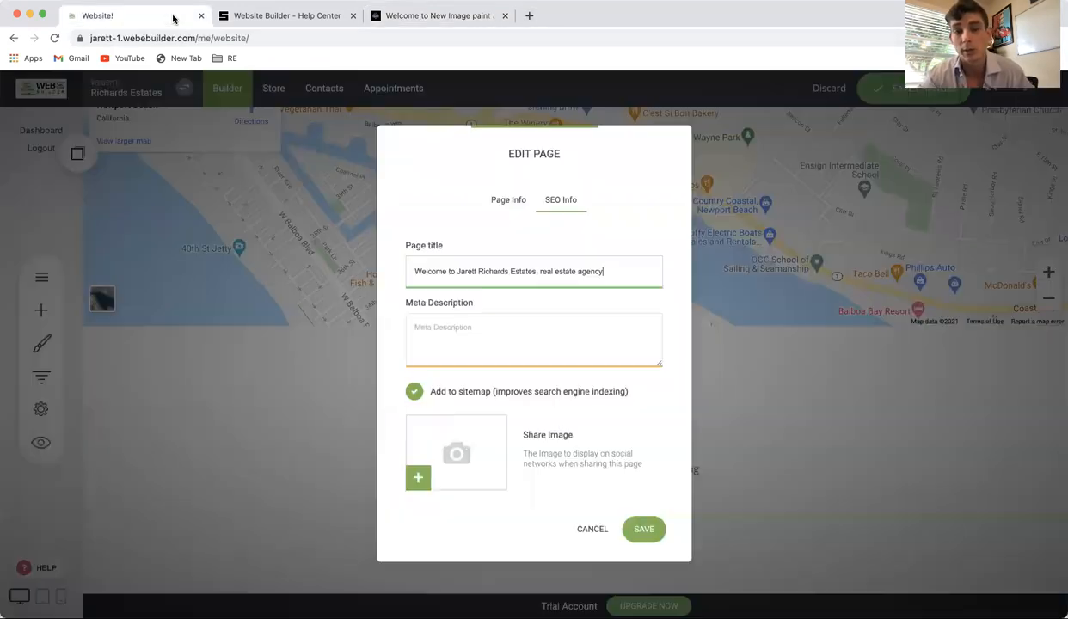
{"action": "left_click", "coordinate": [169, 17]}
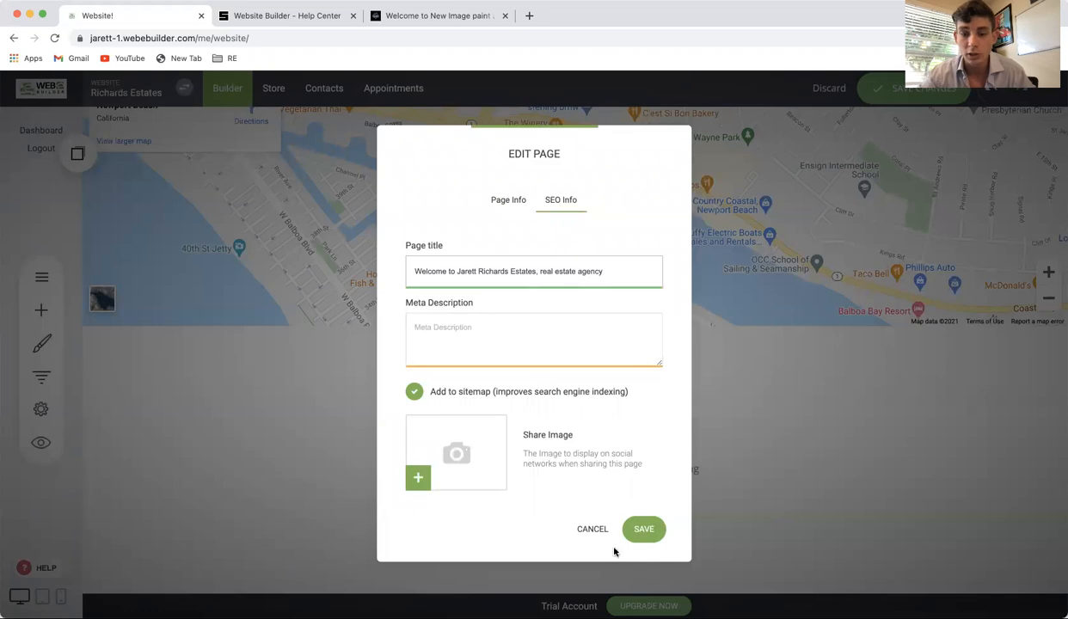
{"action": "left_click", "coordinate": [591, 529]}
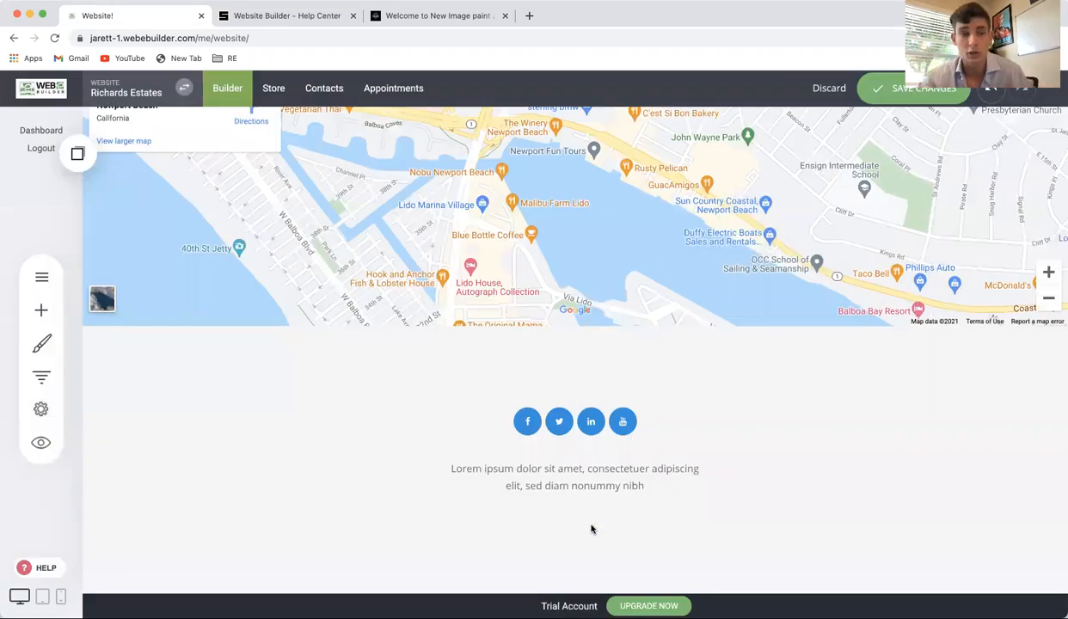
{"action": "left_click", "coordinate": [40, 409]}
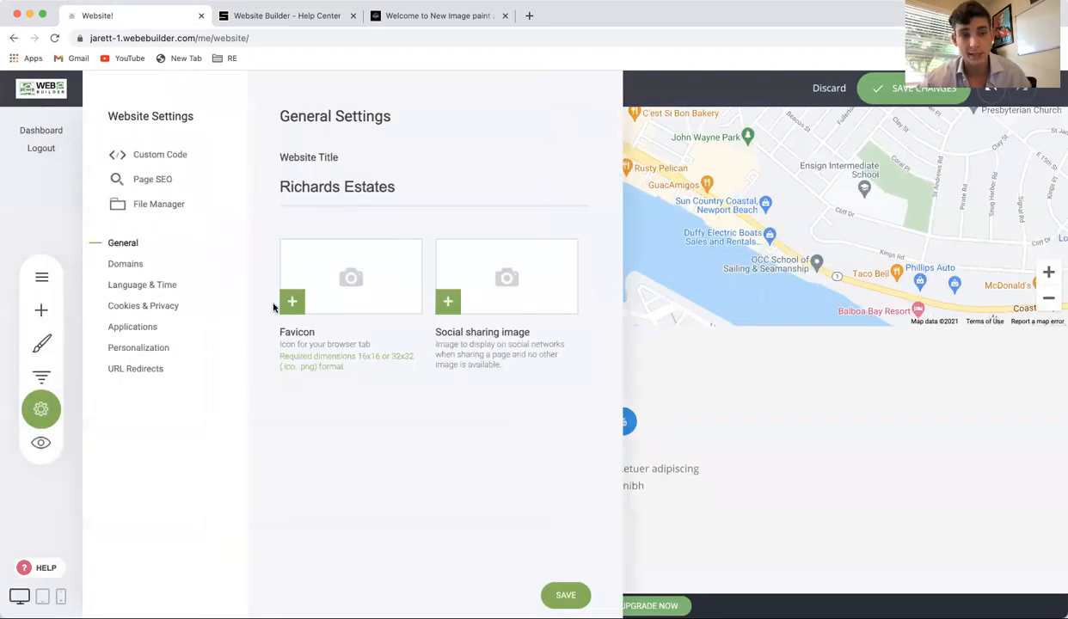
{"action": "left_click", "coordinate": [160, 179]}
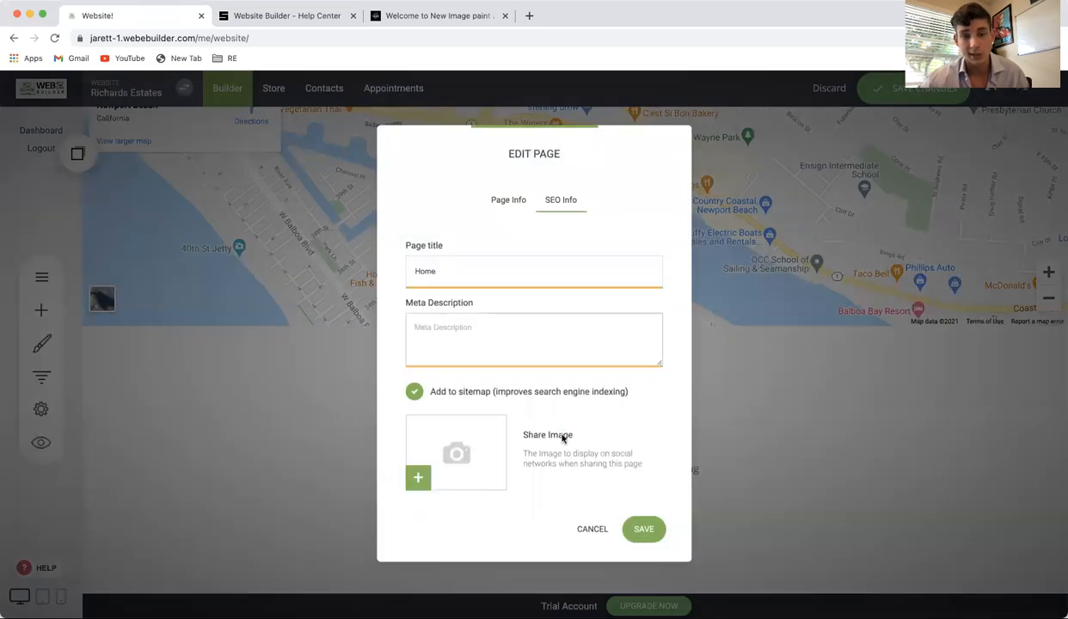
{"action": "left_click", "coordinate": [581, 528]}
{"action": "scroll", "coordinate": [278, 265], "scroll_direction": "down", "scroll_amount": 10}
{"action": "scroll", "coordinate": [278, 266], "scroll_direction": "up", "scroll_amount": 15}
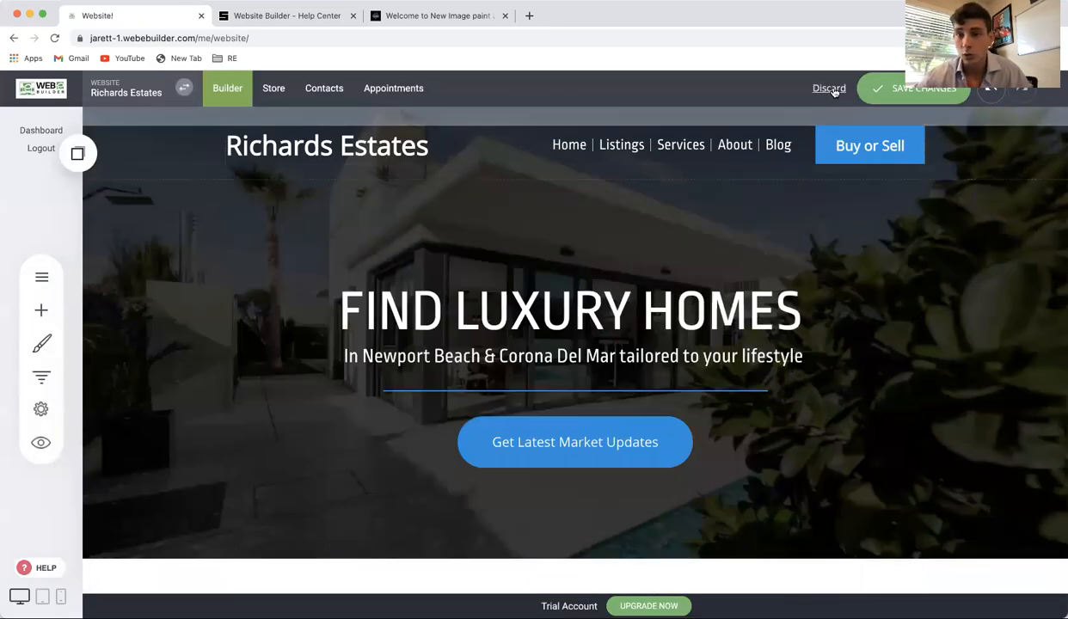
Discard the unsaved site changes and go to the Services page.
{"action": "left_click", "coordinate": [831, 89]}
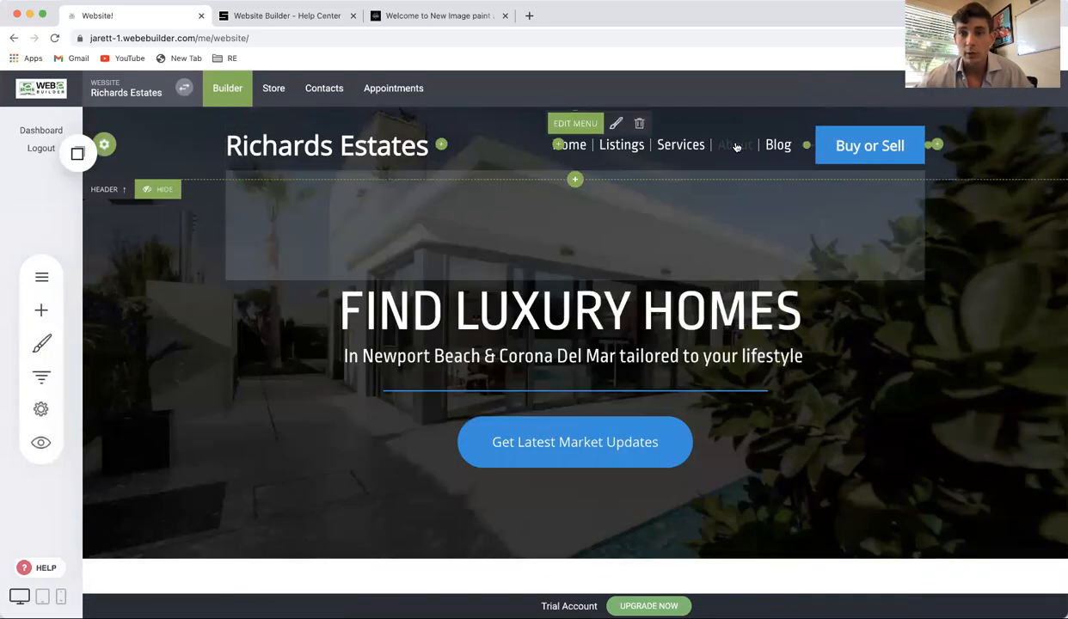
{"action": "left_click", "coordinate": [735, 145]}
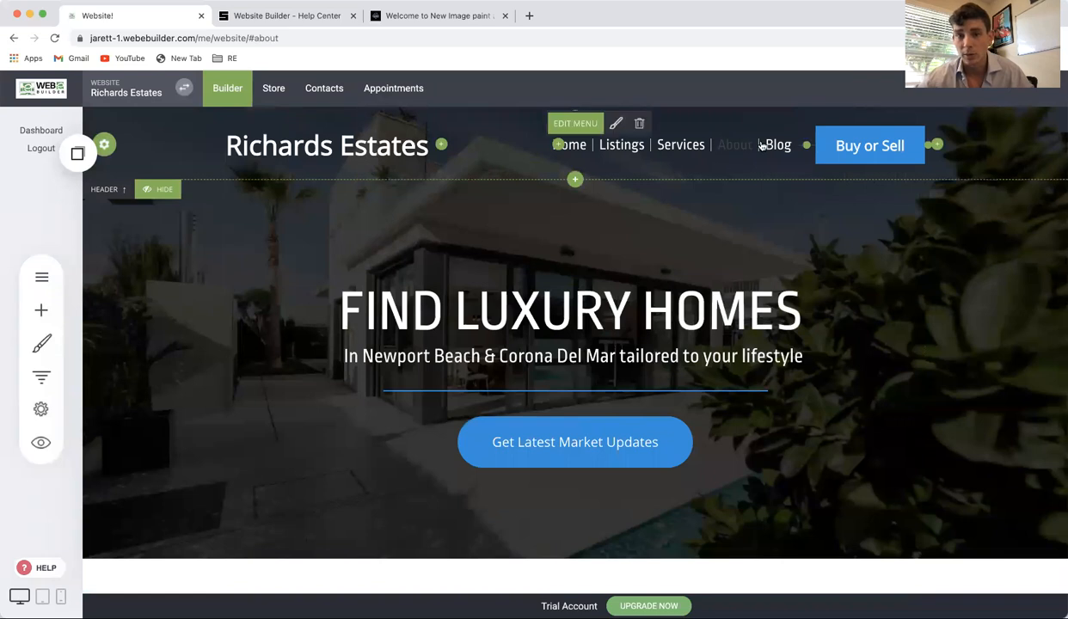
{"action": "left_click", "coordinate": [40, 276]}
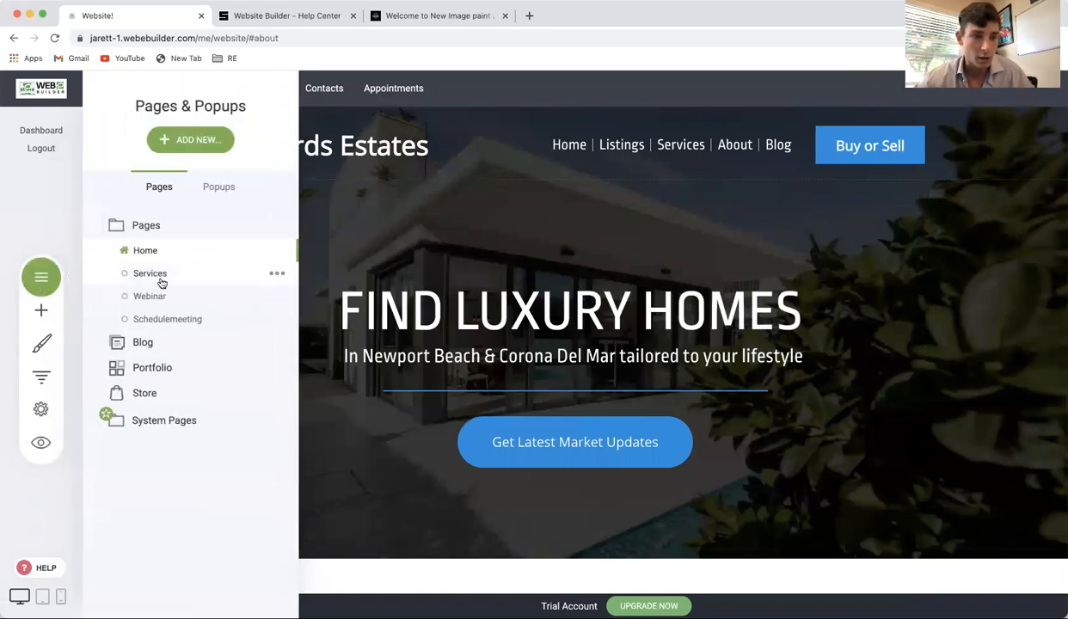
{"action": "left_click", "coordinate": [155, 274]}
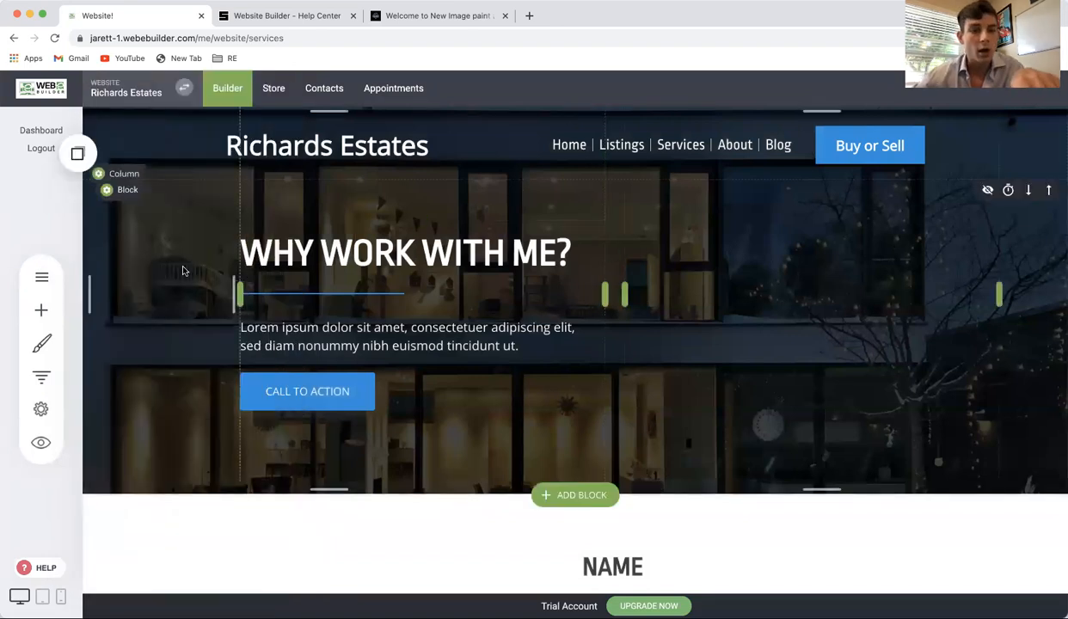
Replace the Services page SEO title with one ending 'Real Estate Services in Newport Beach'.
{"action": "left_click", "coordinate": [45, 283]}
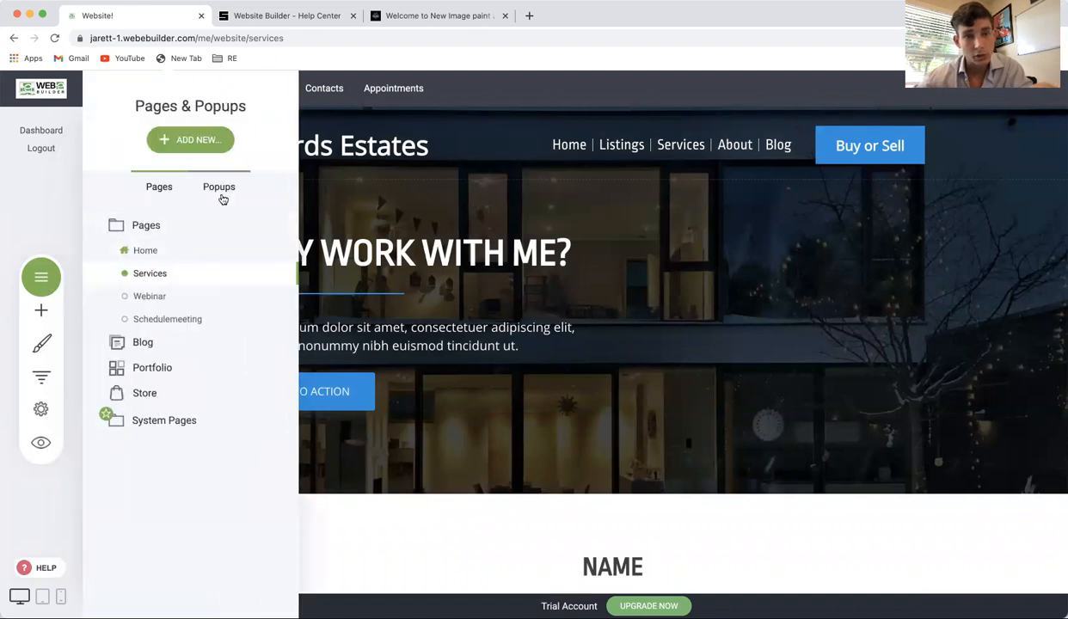
{"action": "mouse_move", "coordinate": [287, 278]}
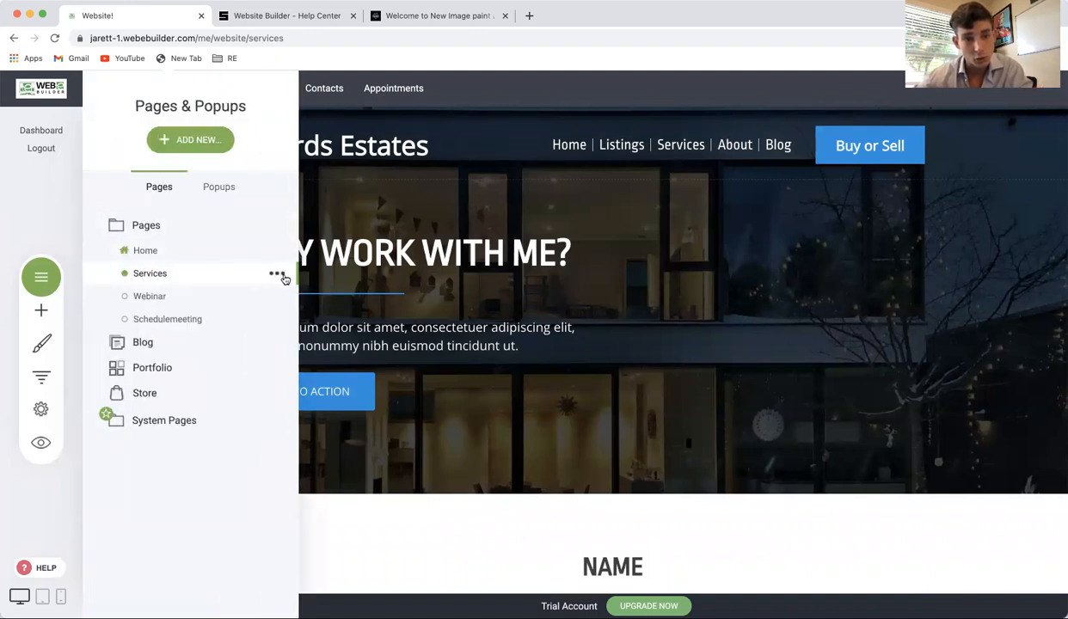
{"action": "left_click", "coordinate": [277, 274]}
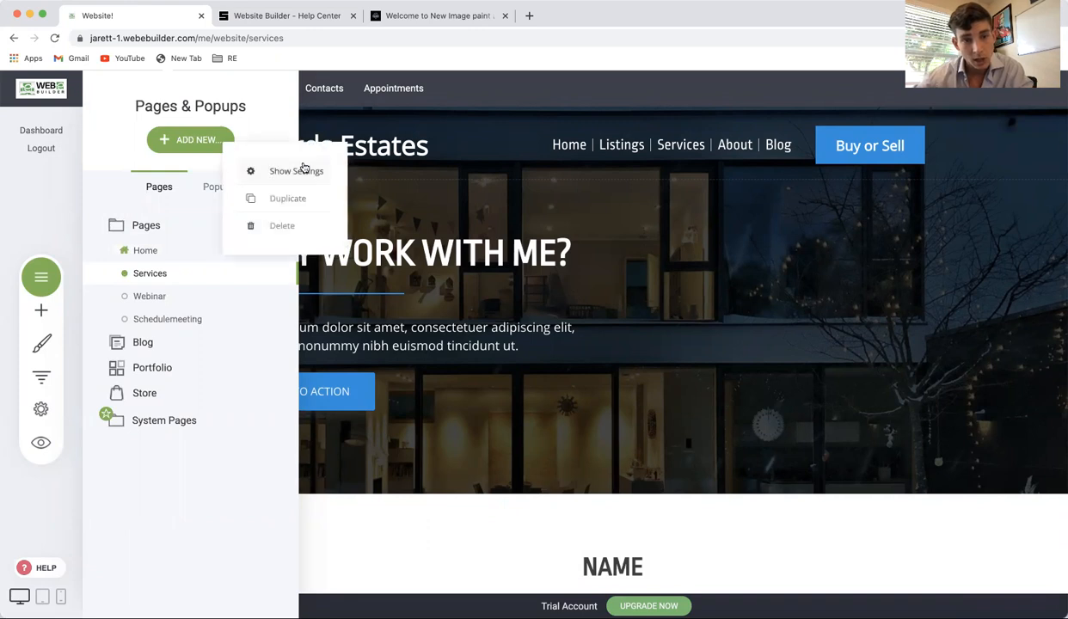
{"action": "left_click", "coordinate": [303, 170]}
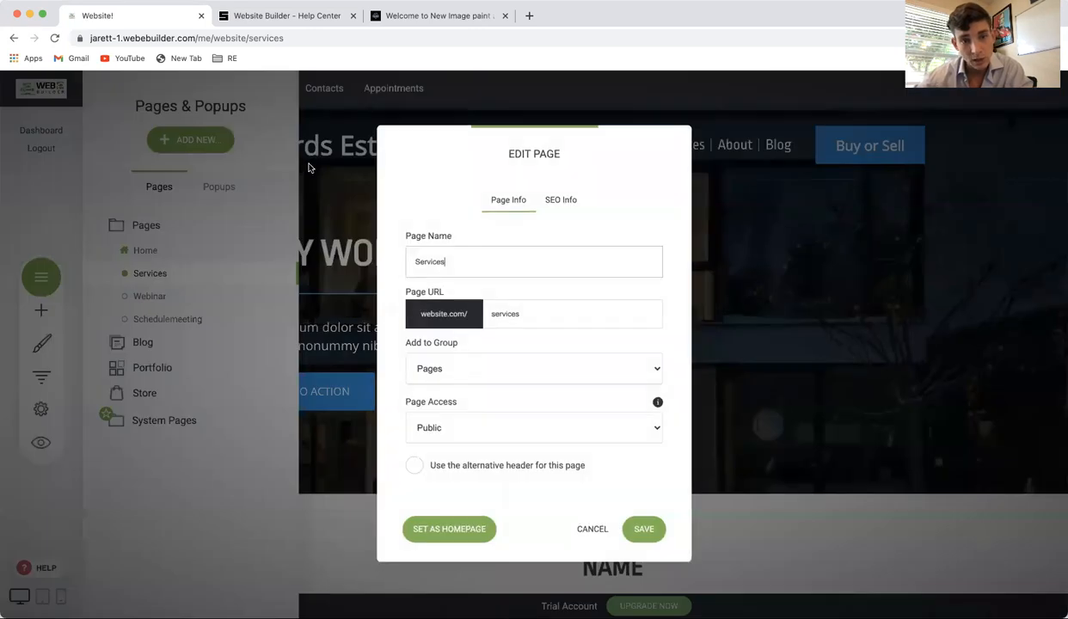
{"action": "left_click", "coordinate": [558, 201]}
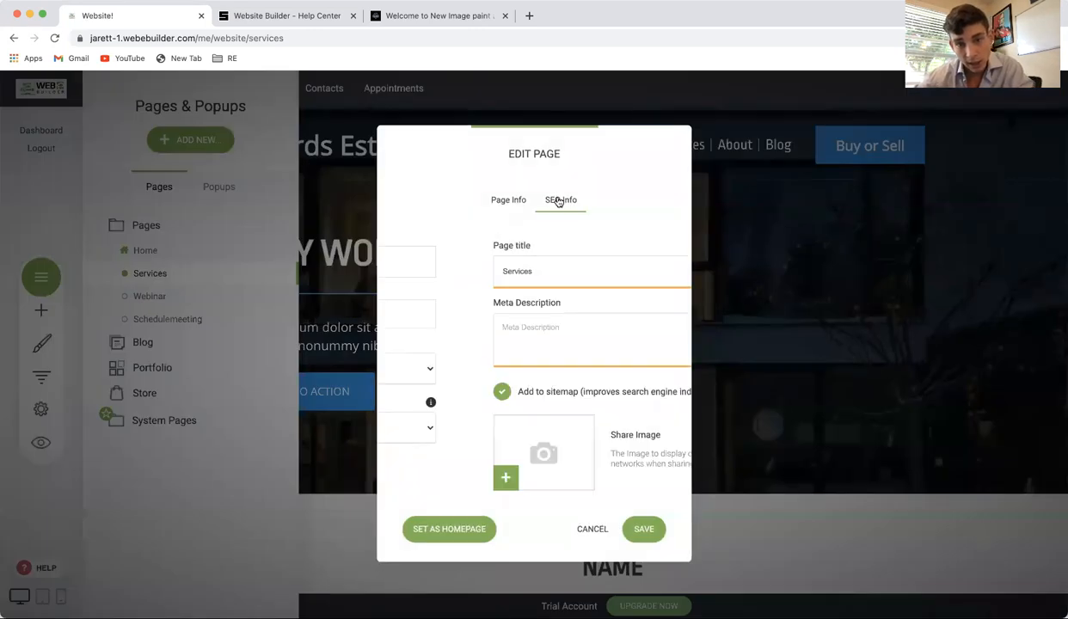
{"action": "double_click", "coordinate": [522, 269]}
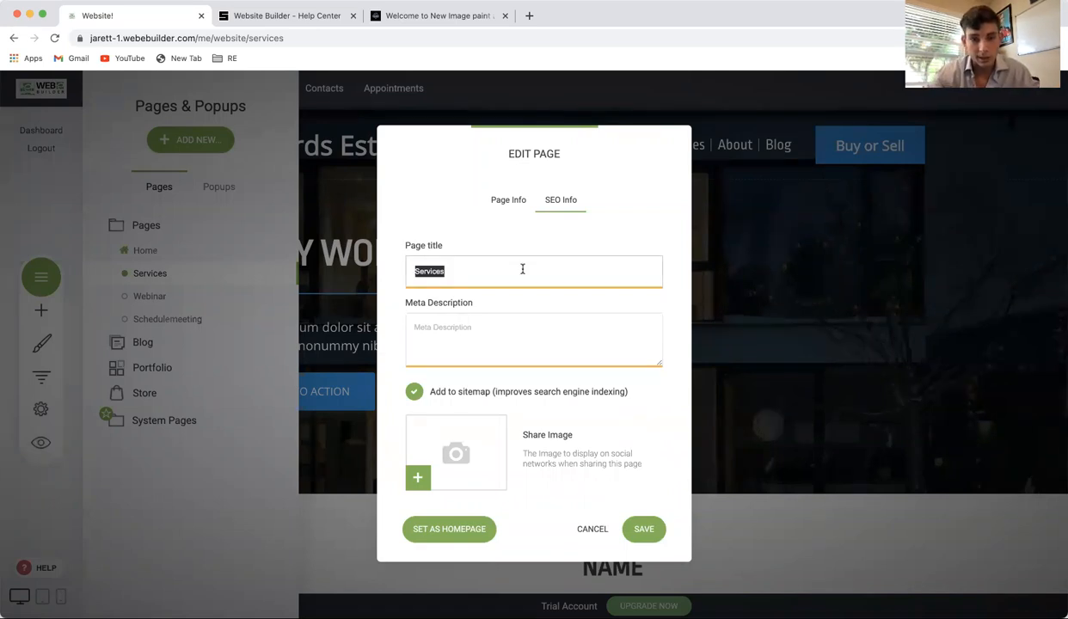
{"action": "type", "text": "Jarett Richards Real Estate"}
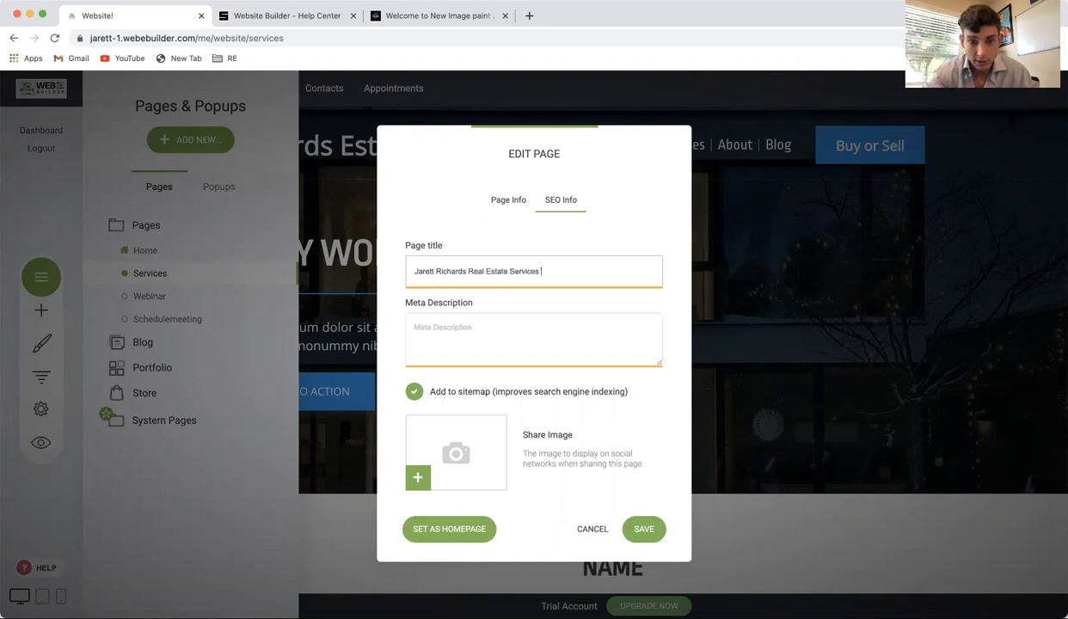
{"action": "type", "text": "Services in Newport BEa"}
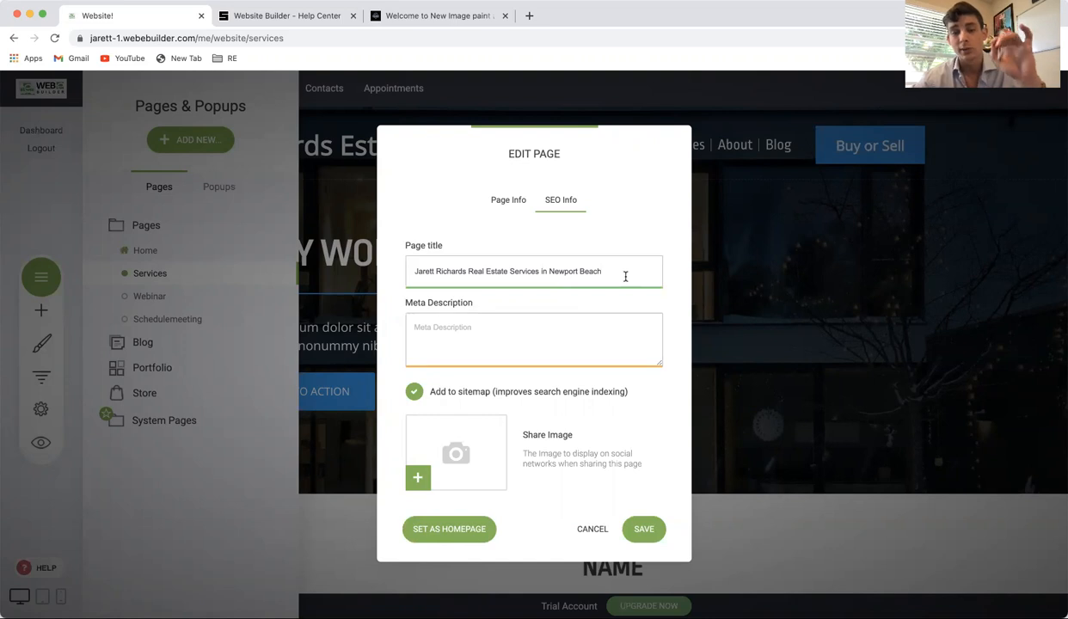
Set the house photo as the Services page share image and save the settings.
{"action": "left_click", "coordinate": [483, 454]}
{"action": "left_click", "coordinate": [469, 247]}
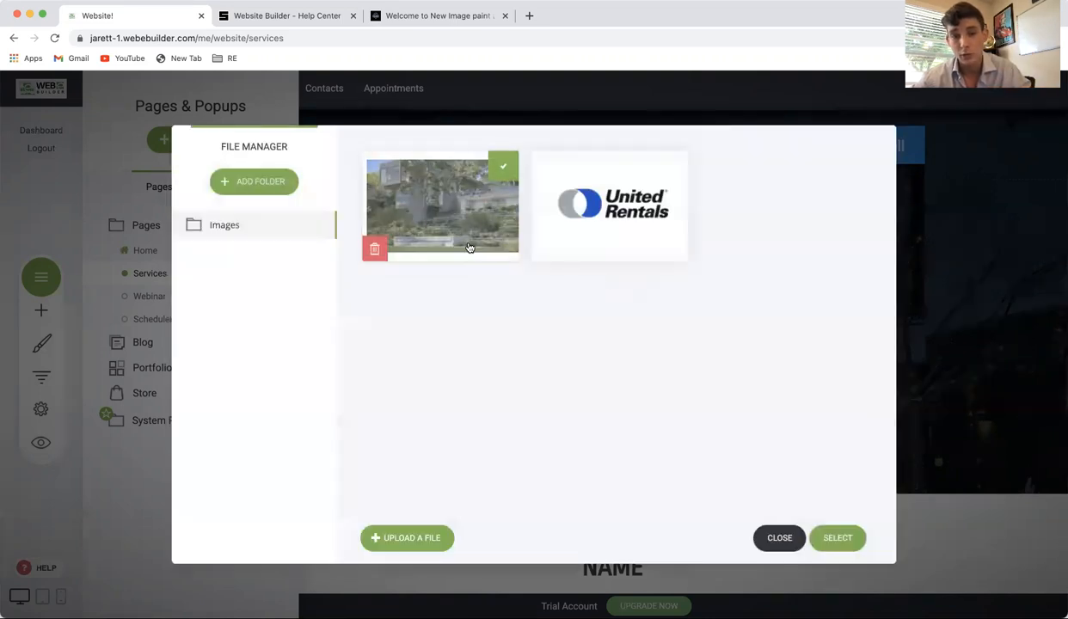
{"action": "left_click", "coordinate": [838, 538]}
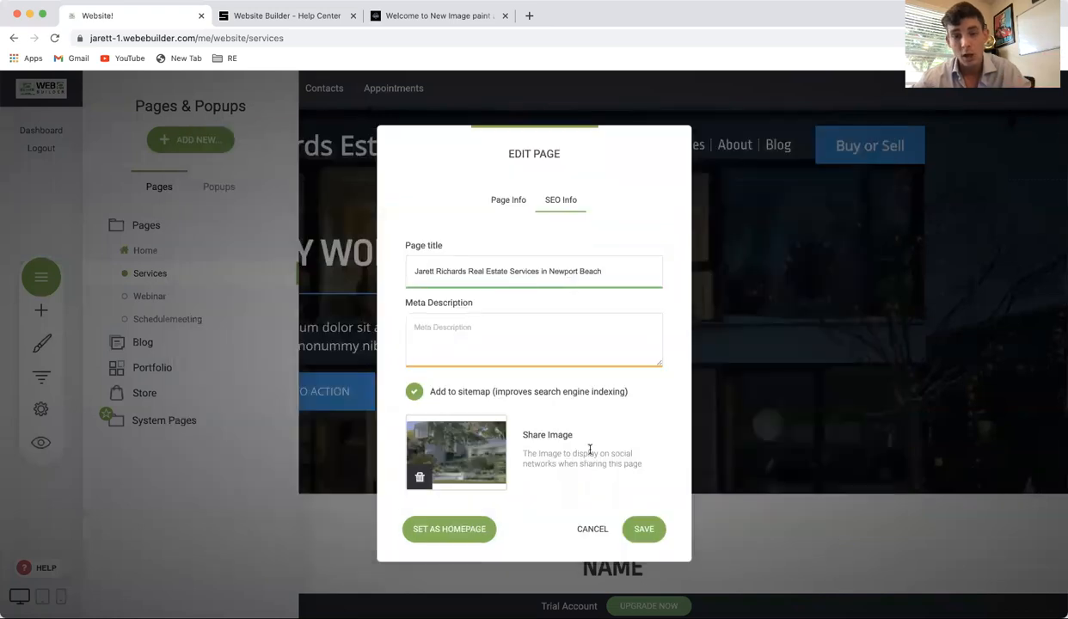
{"action": "left_click", "coordinate": [647, 528]}
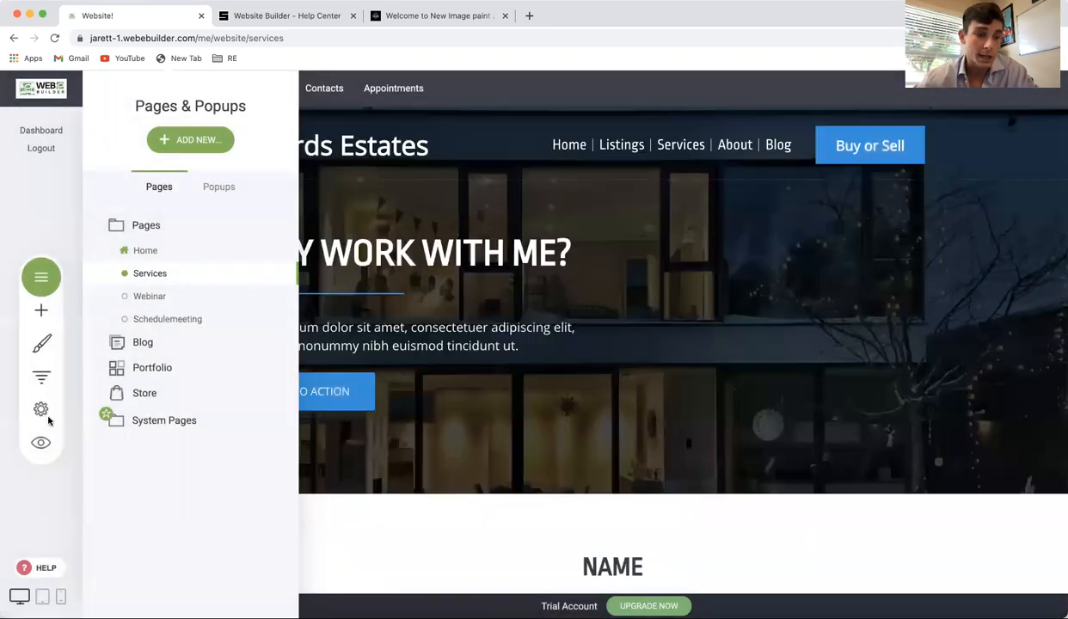
{"action": "left_click", "coordinate": [41, 411]}
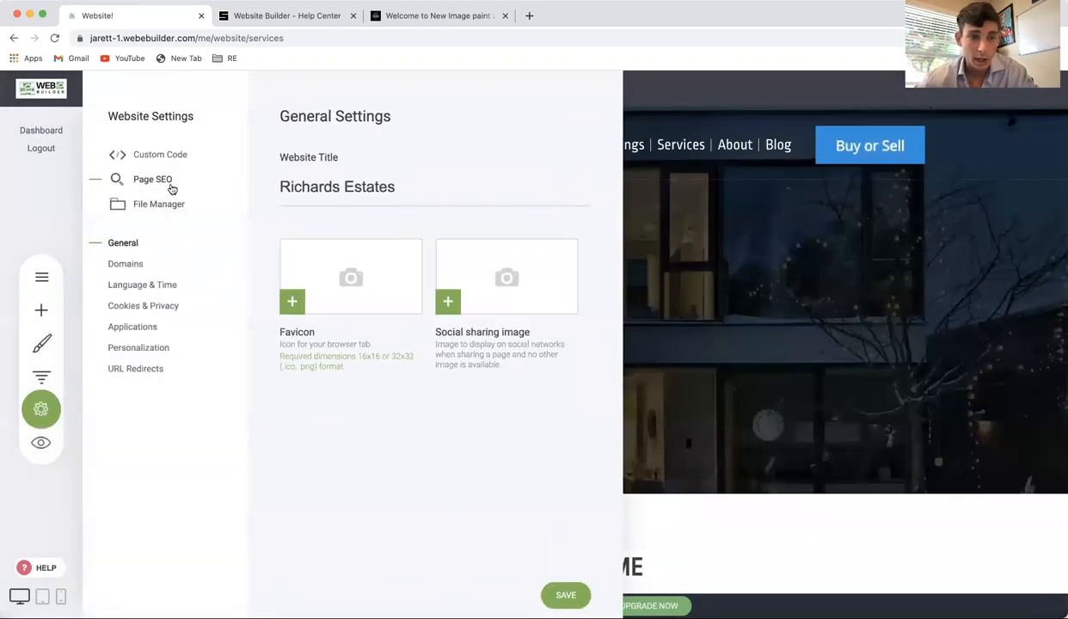
{"action": "left_click", "coordinate": [171, 186]}
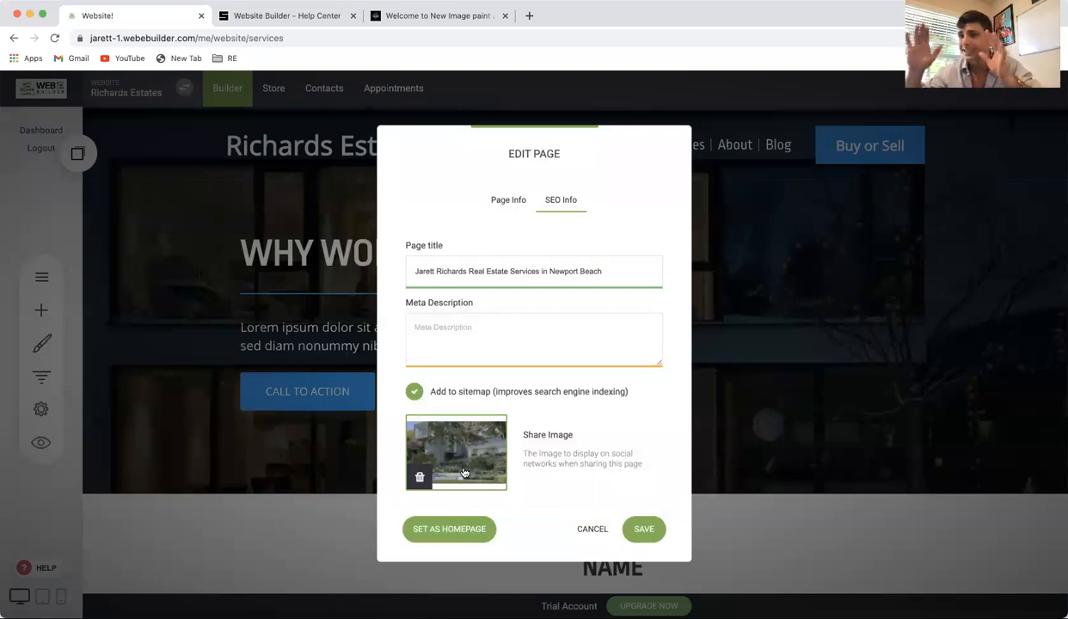
{"action": "left_click", "coordinate": [590, 529]}
{"action": "left_click", "coordinate": [45, 279]}
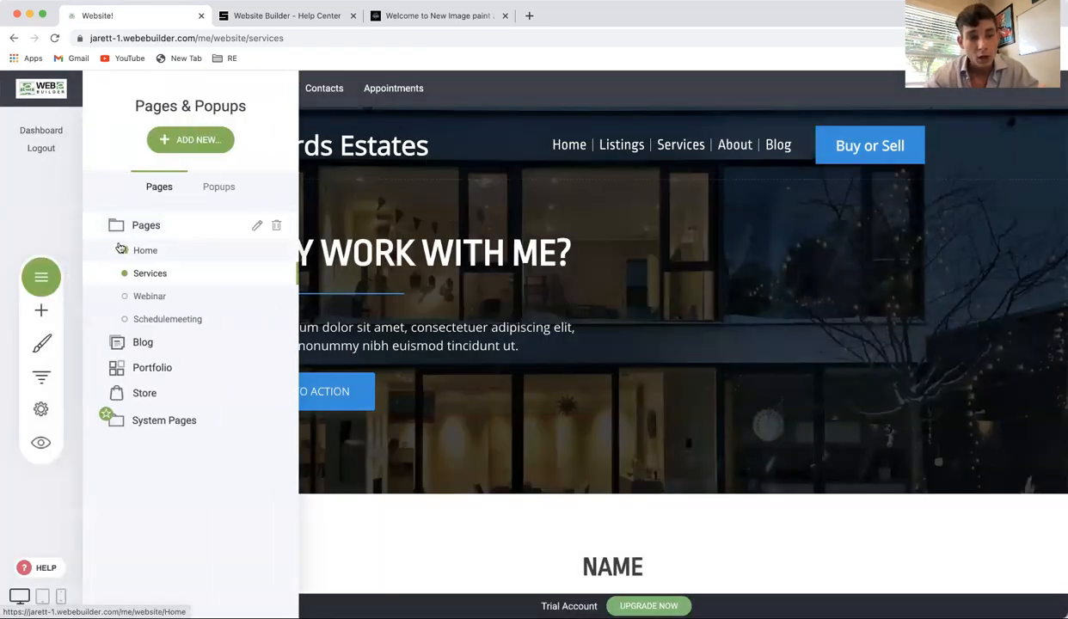
{"action": "left_click", "coordinate": [47, 277]}
{"action": "left_click", "coordinate": [49, 279]}
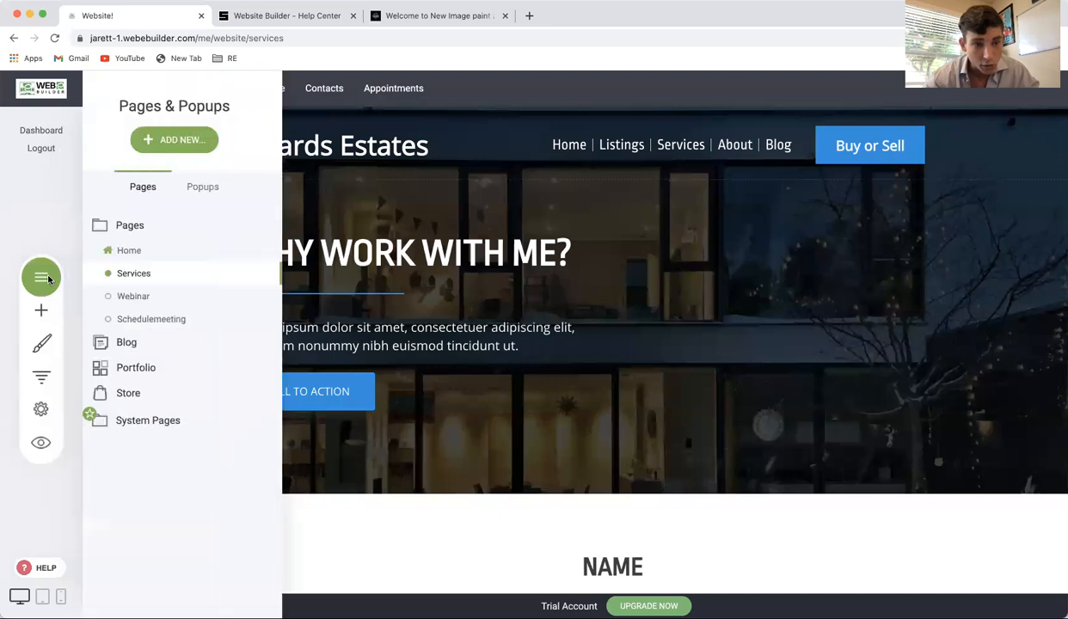
{"action": "left_click", "coordinate": [279, 252]}
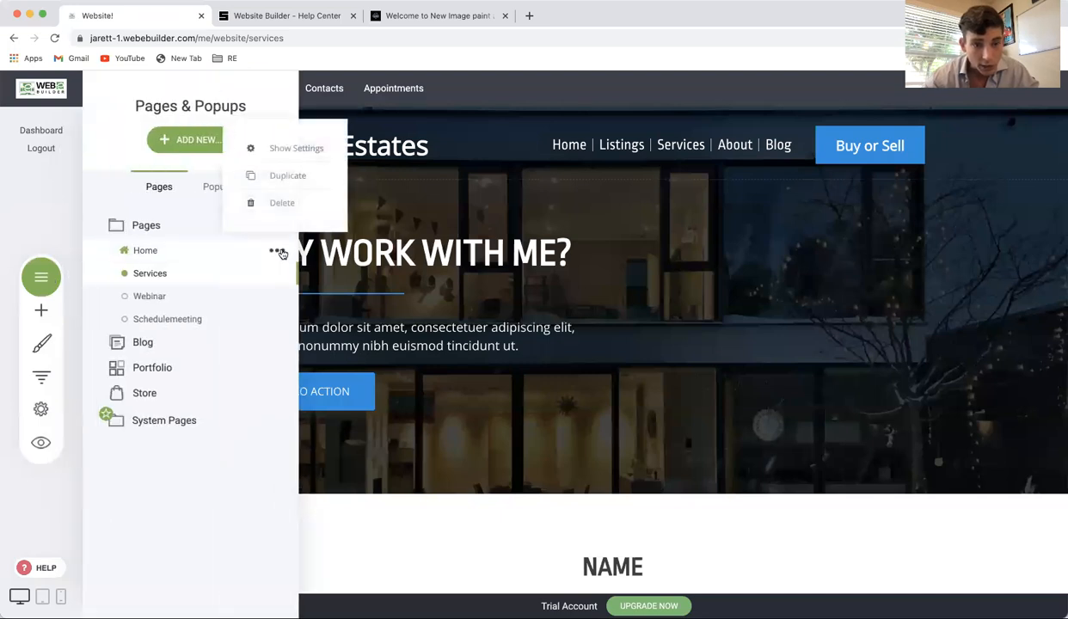
{"action": "left_click", "coordinate": [281, 151]}
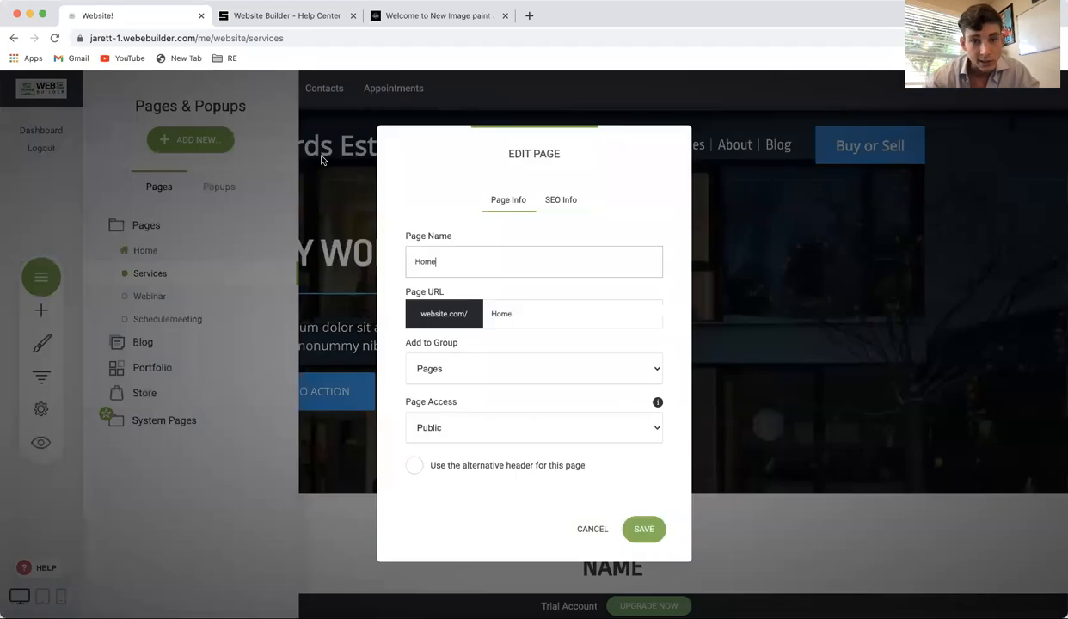
{"action": "left_click", "coordinate": [558, 199]}
{"action": "left_click", "coordinate": [602, 535]}
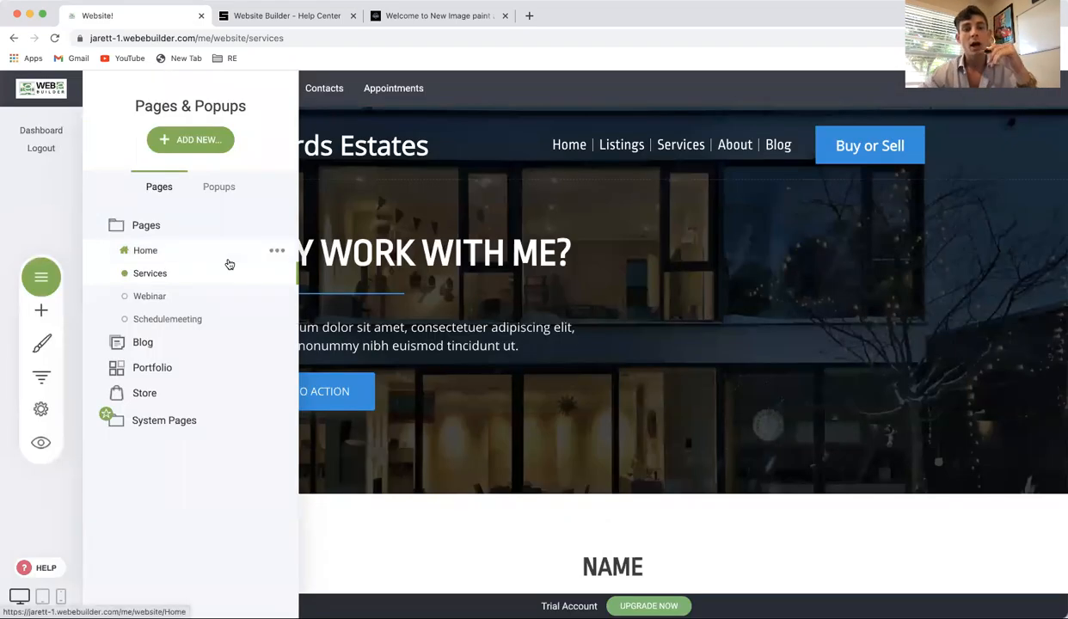
{"action": "left_click", "coordinate": [40, 407]}
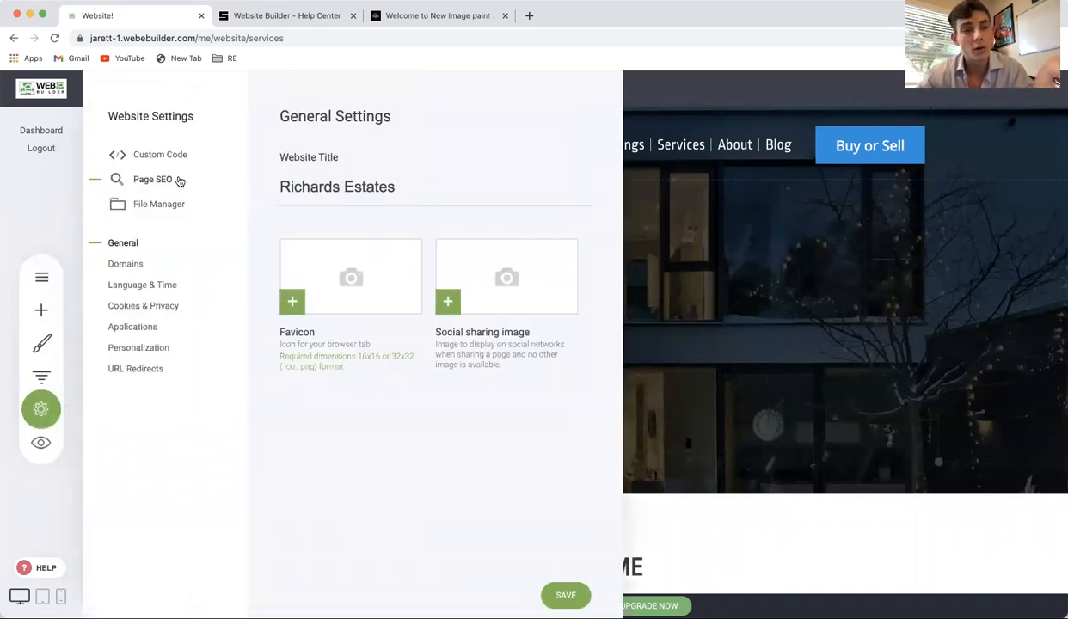
Bring up the Domains entry in the Website Settings list.
{"action": "mouse_move", "coordinate": [160, 203]}
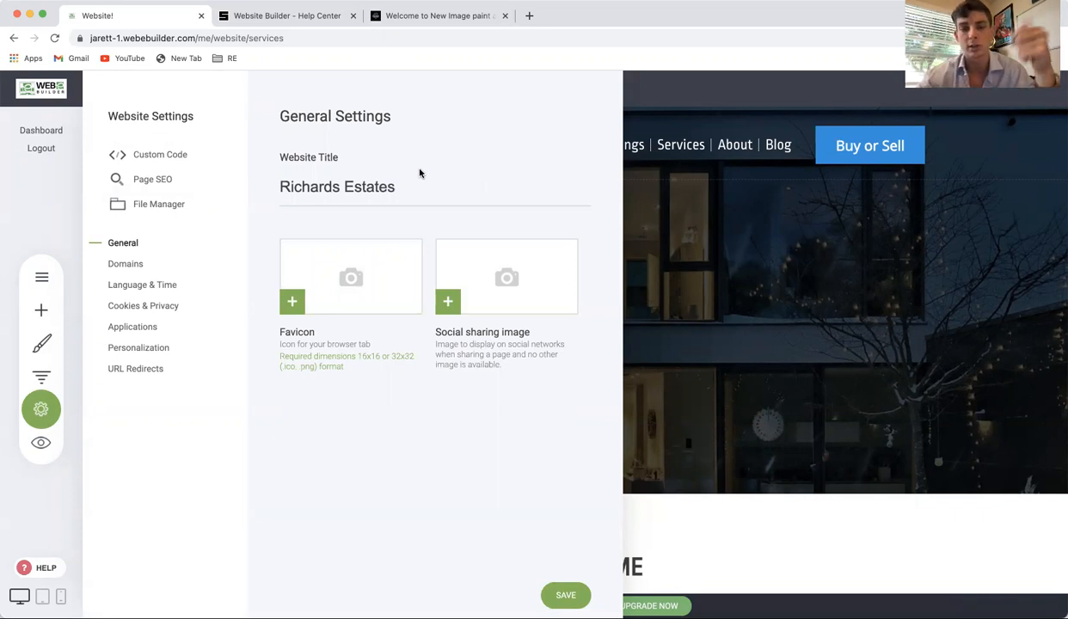
Connect RichardsCapitalInvestments.com as the site's custom domain under Domains.
{"action": "left_click", "coordinate": [125, 265]}
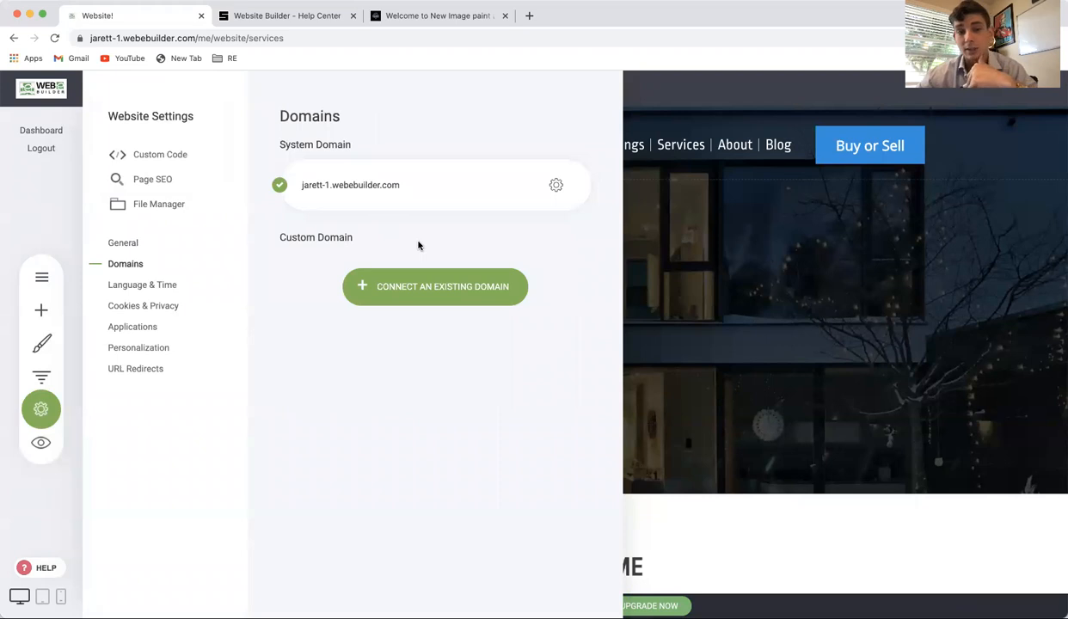
{"action": "left_click", "coordinate": [409, 278]}
{"action": "left_click", "coordinate": [436, 324]}
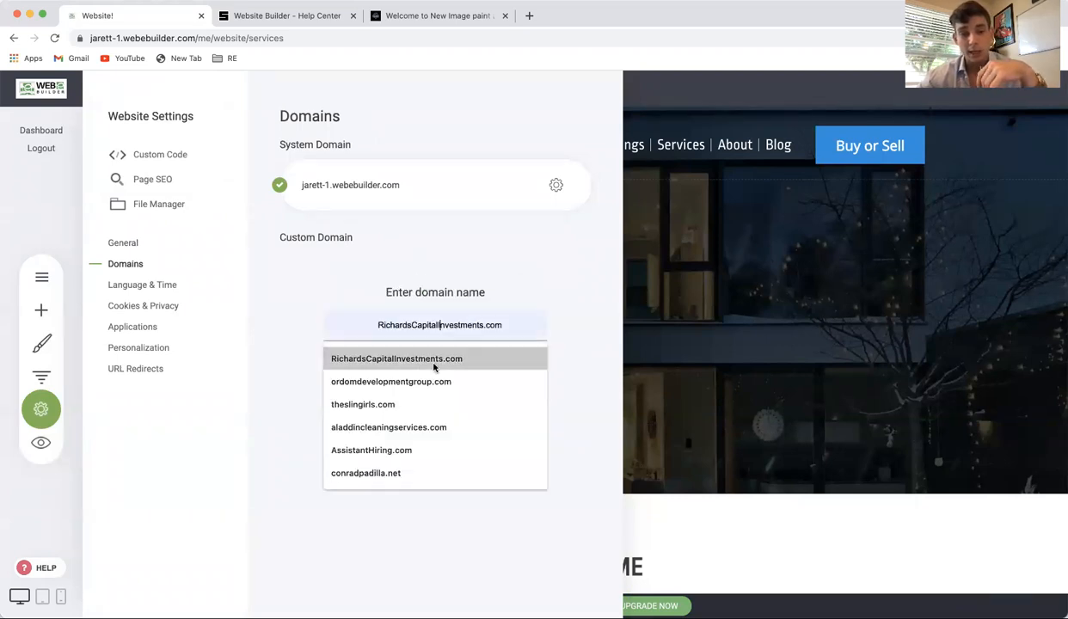
{"action": "left_click", "coordinate": [435, 360]}
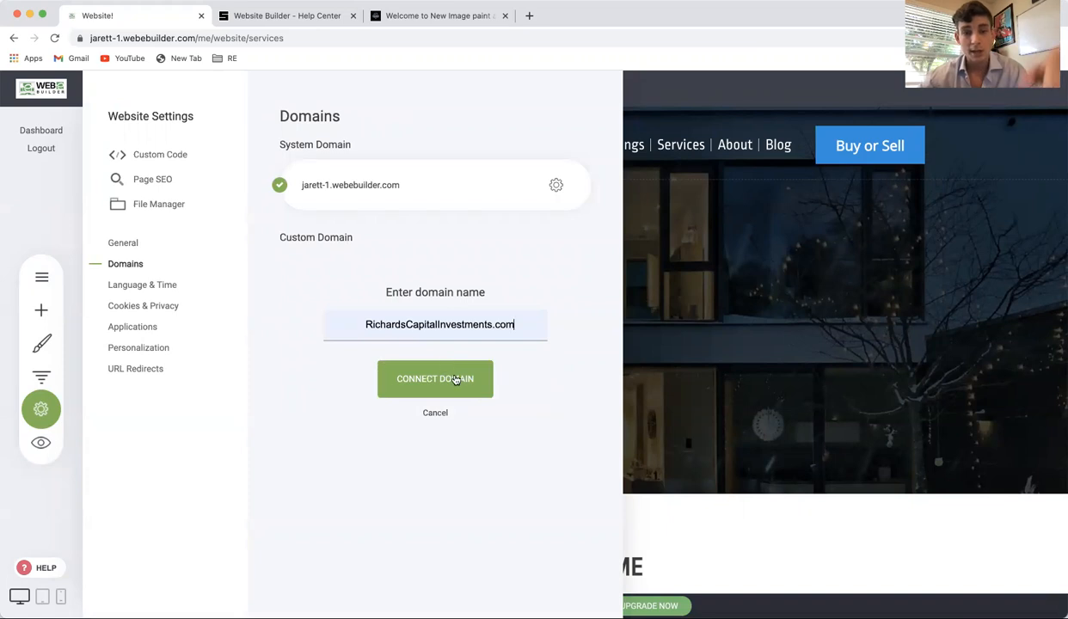
{"action": "left_click", "coordinate": [455, 380]}
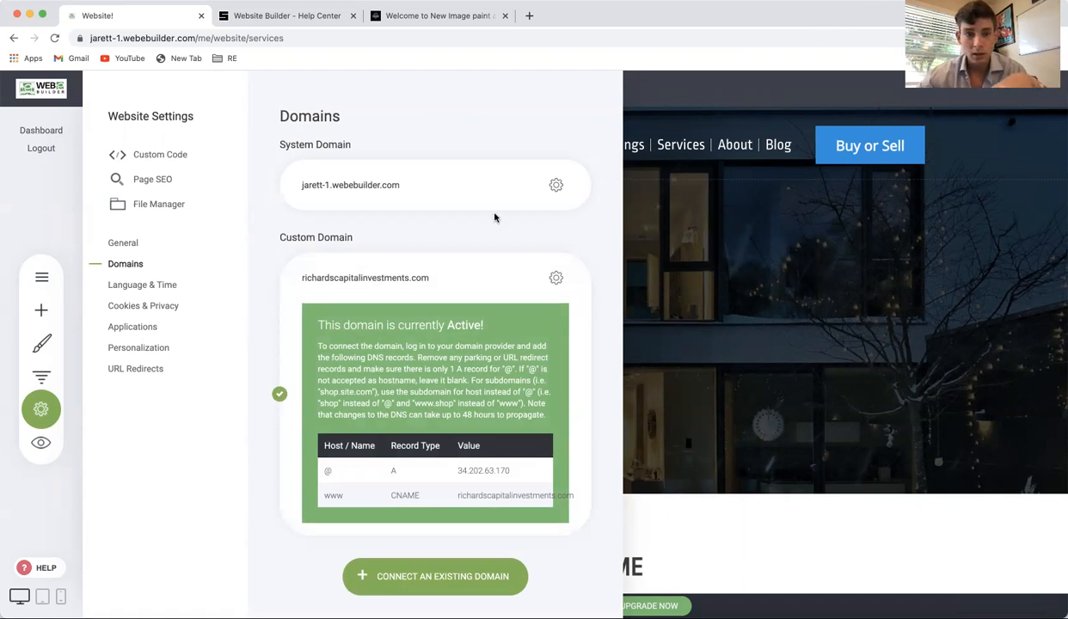
Review the domain's active status and choose Disconnect domain.
{"action": "scroll", "coordinate": [468, 301], "scroll_direction": "down", "scroll_amount": 1}
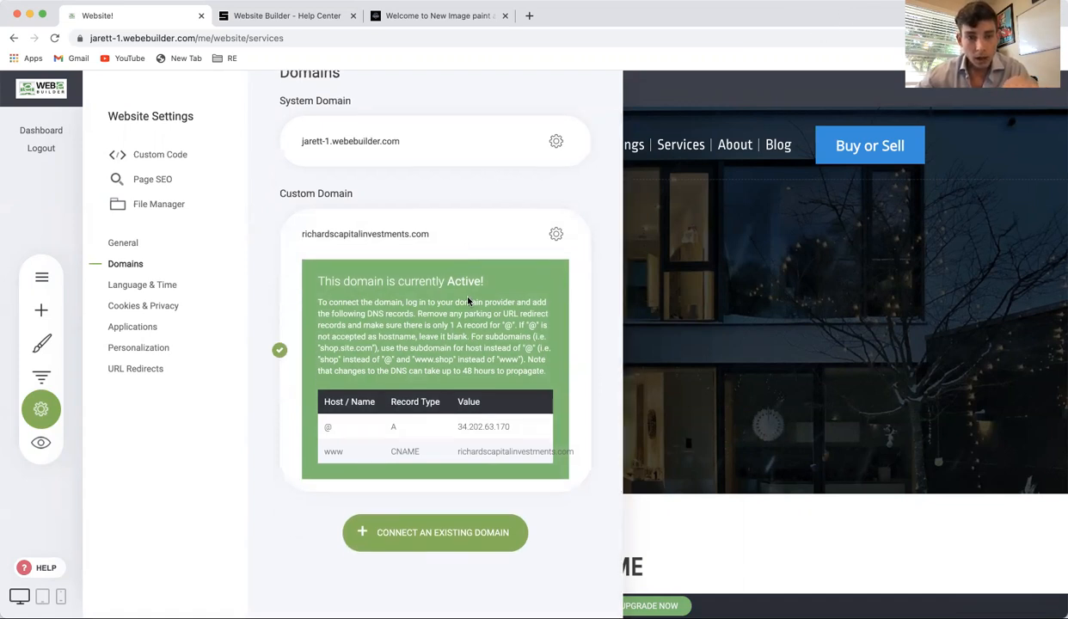
{"action": "left_click_drag", "start_coordinate": [484, 282], "coordinate": [439, 281]}
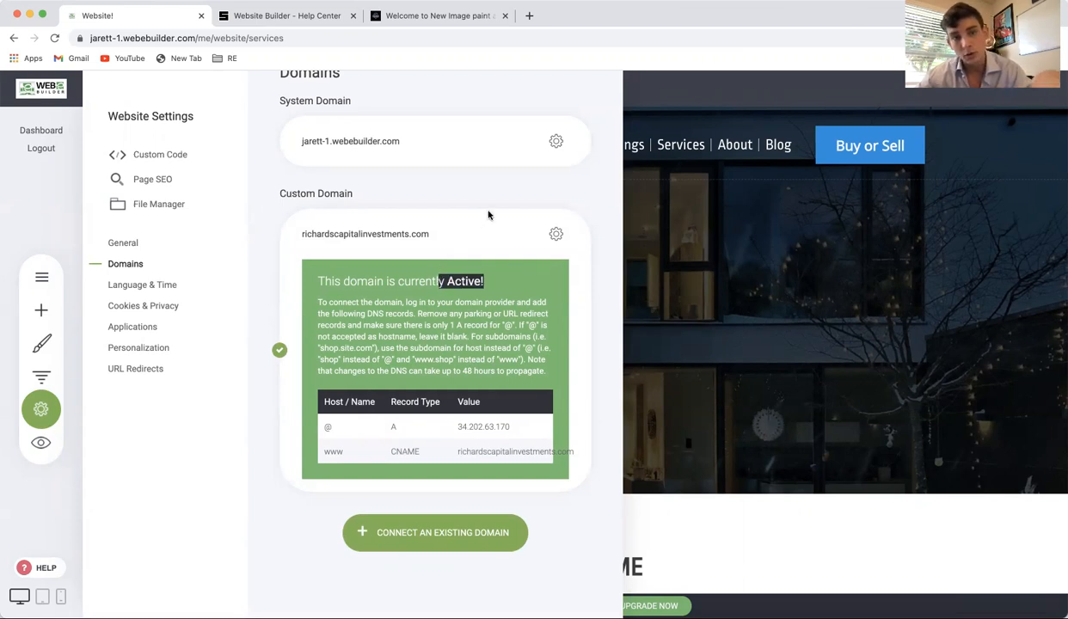
{"action": "left_click", "coordinate": [556, 236]}
{"action": "left_click", "coordinate": [587, 182]}
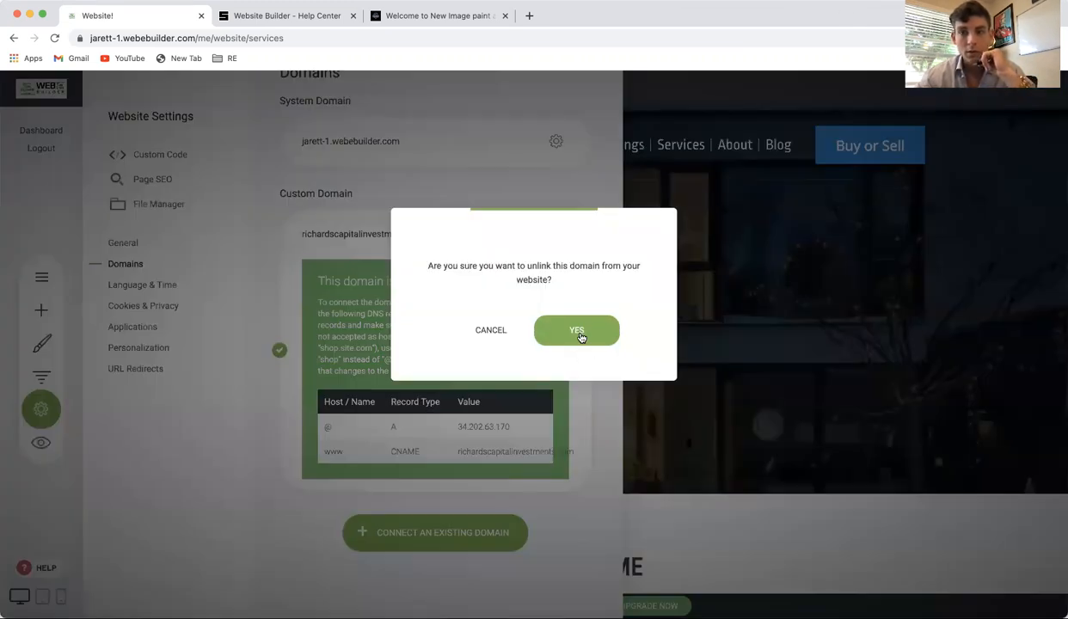
Confirm the unlink and connect richardscapital.com by deleting 'Investments' from the name.
{"action": "left_click", "coordinate": [579, 335]}
{"action": "left_click", "coordinate": [444, 288]}
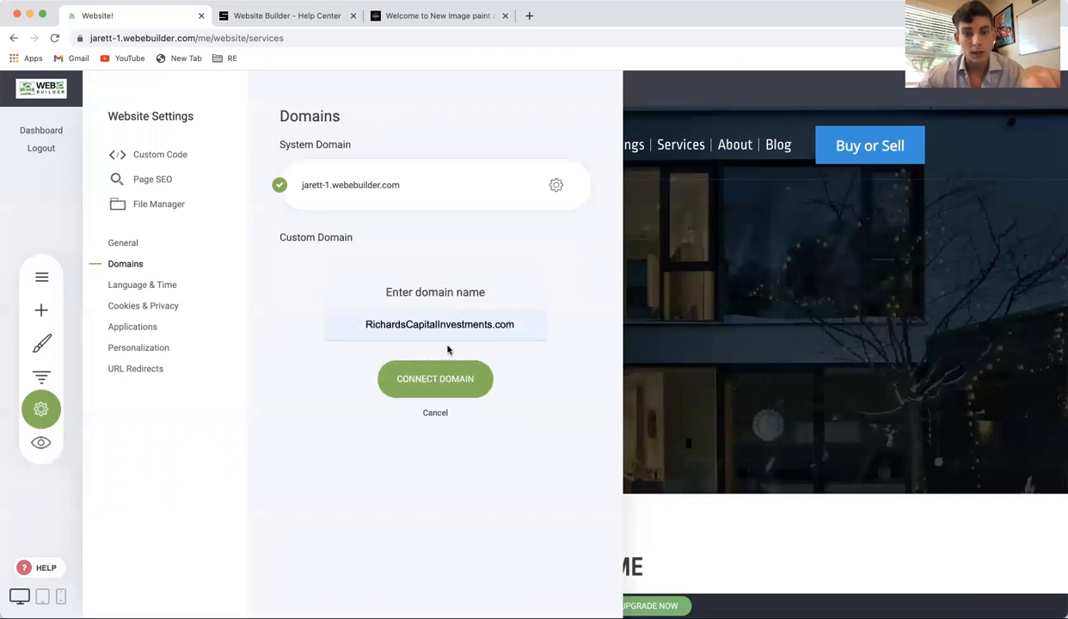
{"action": "double_click", "coordinate": [438, 324]}
{"action": "double_click", "coordinate": [458, 324]}
{"action": "left_click", "coordinate": [455, 324]}
{"action": "left_click_drag", "start_coordinate": [490, 324], "coordinate": [437, 324]}
{"action": "key", "text": "BackSpace"}
{"action": "left_click", "coordinate": [448, 364]}
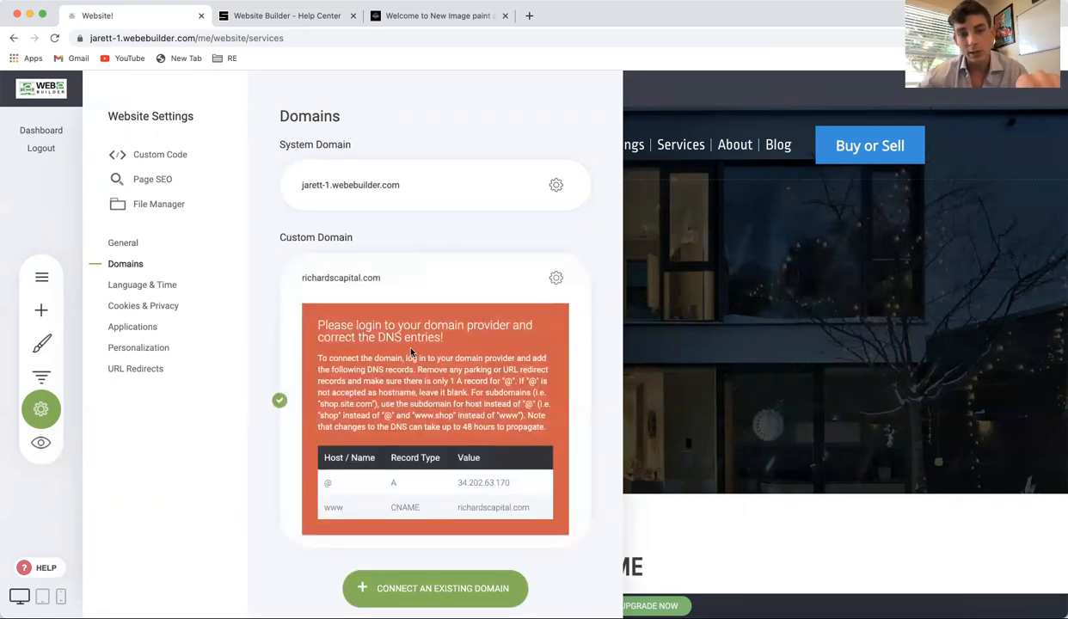
Review the DNS instructions: an A record for @ to 34.202.63.170 and a www CNAME.
{"action": "scroll", "coordinate": [509, 465], "scroll_direction": "down", "scroll_amount": 2}
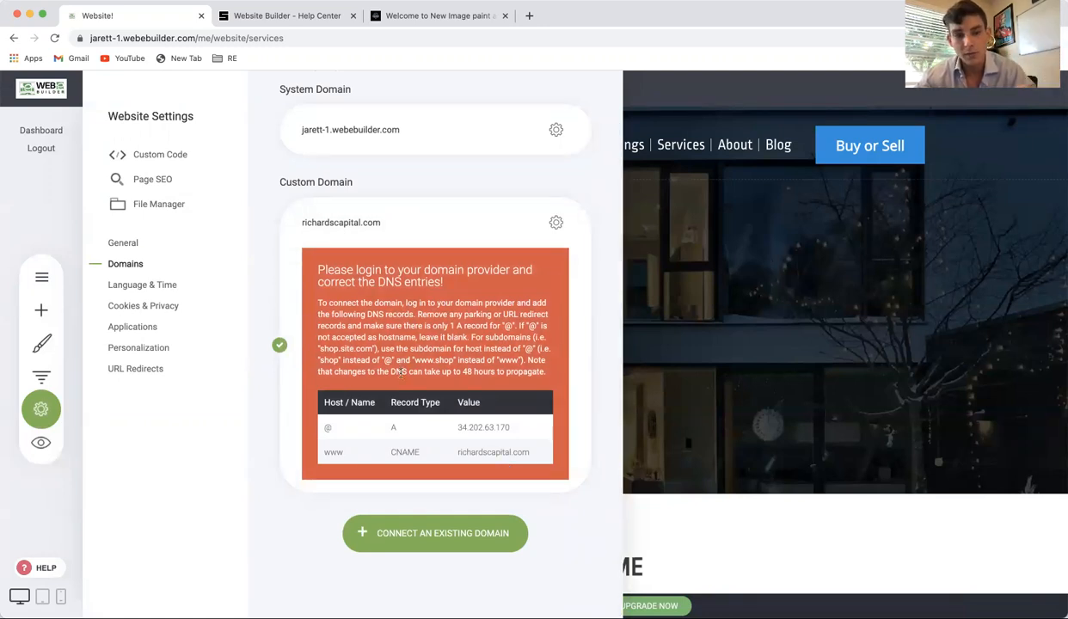
{"action": "triple_click", "coordinate": [370, 318]}
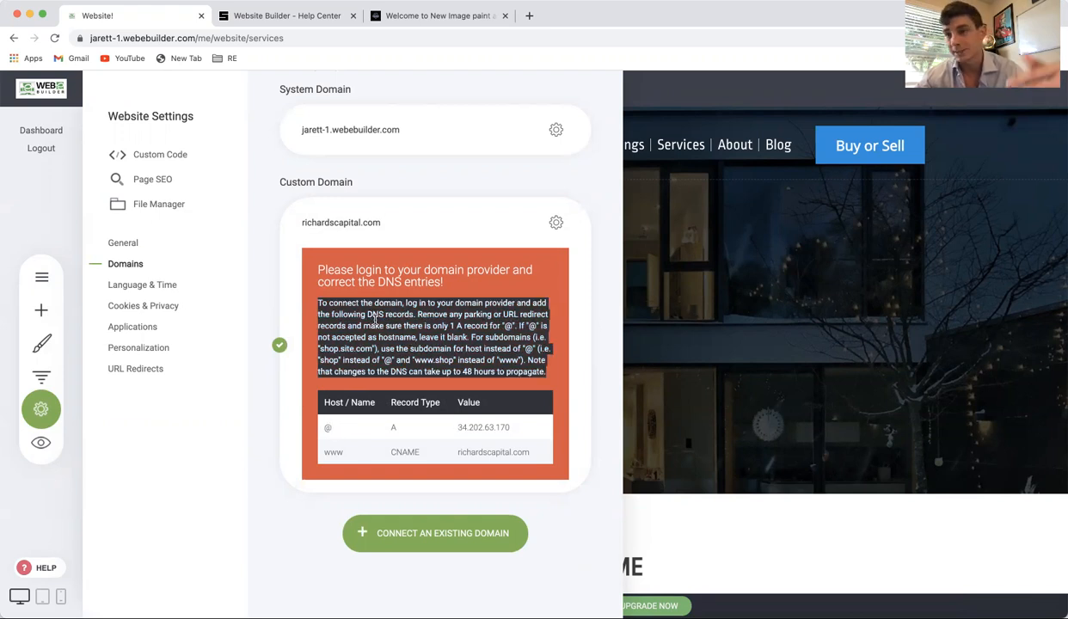
{"action": "left_click", "coordinate": [366, 311]}
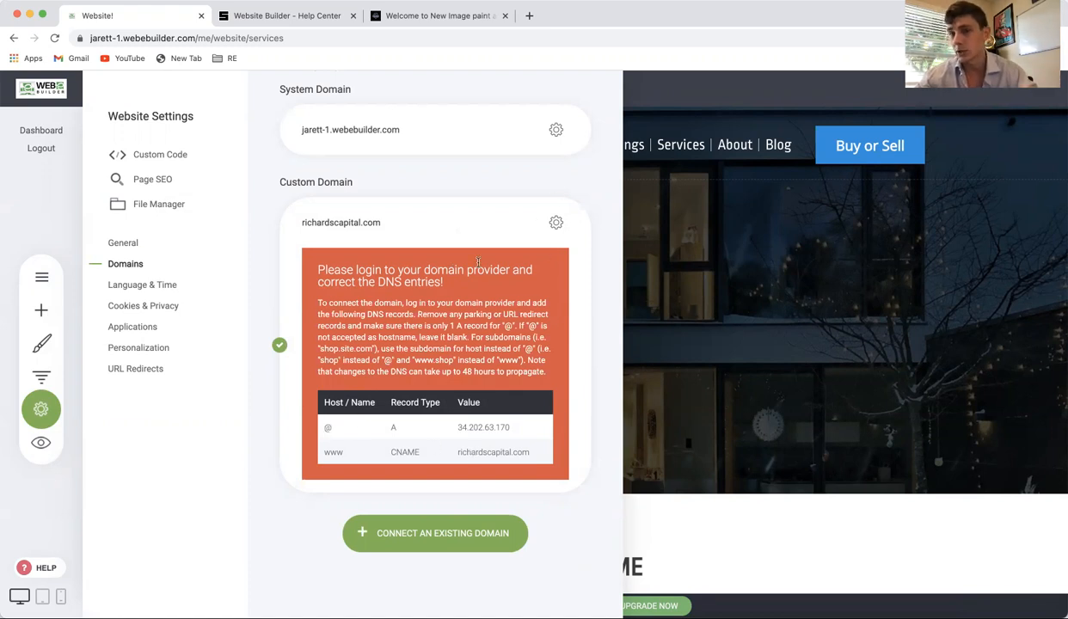
Disconnect richardscapital.com from its gear menu and confirm YES, leaving only the system domain.
{"action": "left_click", "coordinate": [556, 222]}
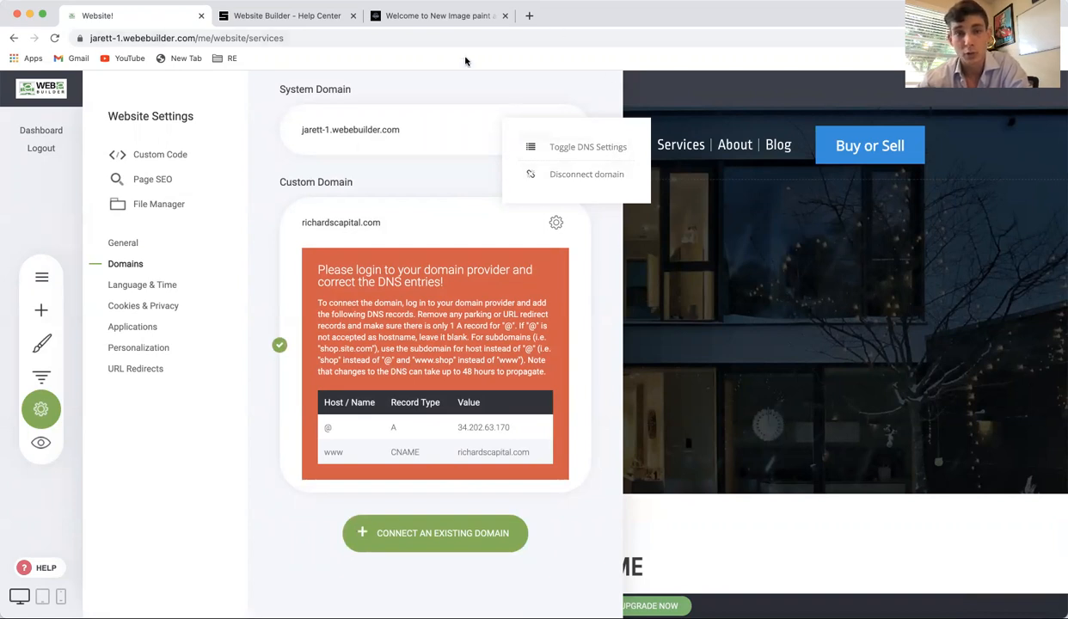
{"action": "left_click", "coordinate": [472, 17]}
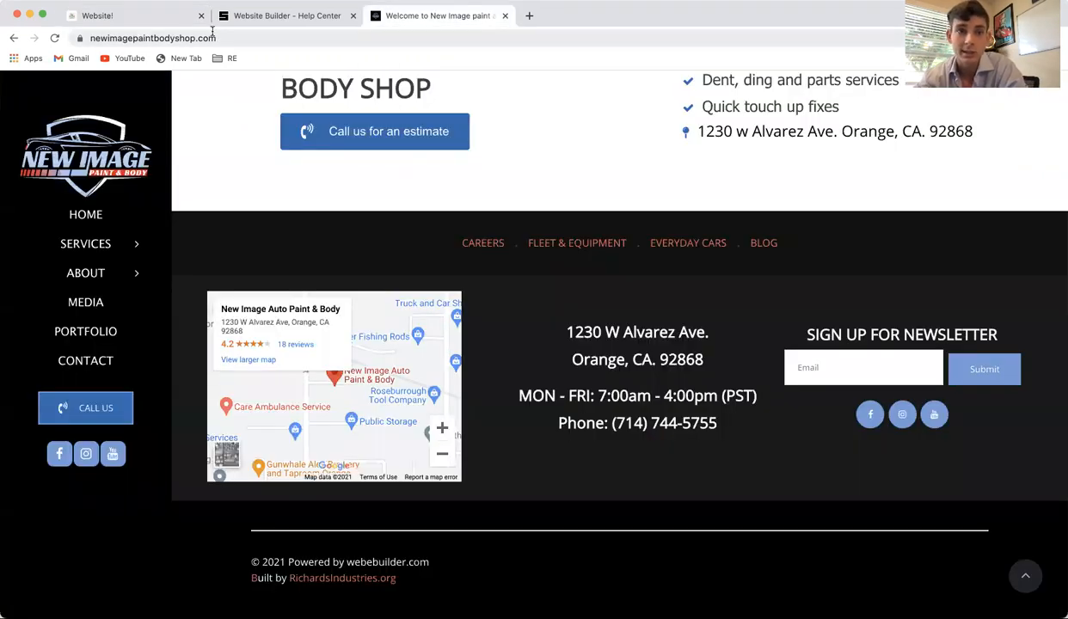
{"action": "left_click", "coordinate": [187, 17]}
{"action": "left_click", "coordinate": [587, 174]}
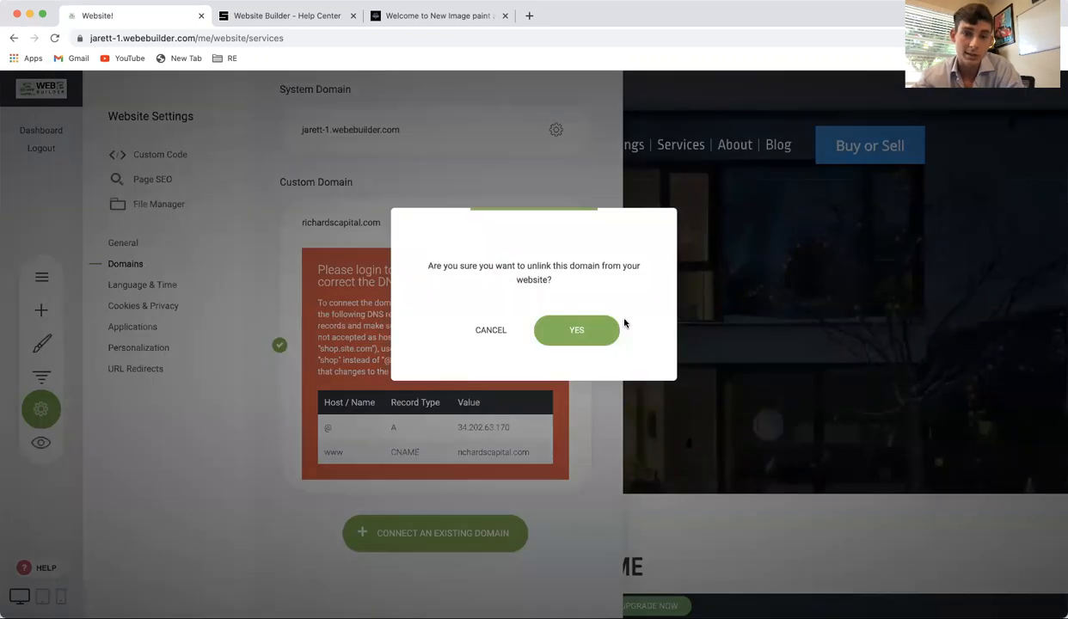
{"action": "left_click", "coordinate": [601, 333]}
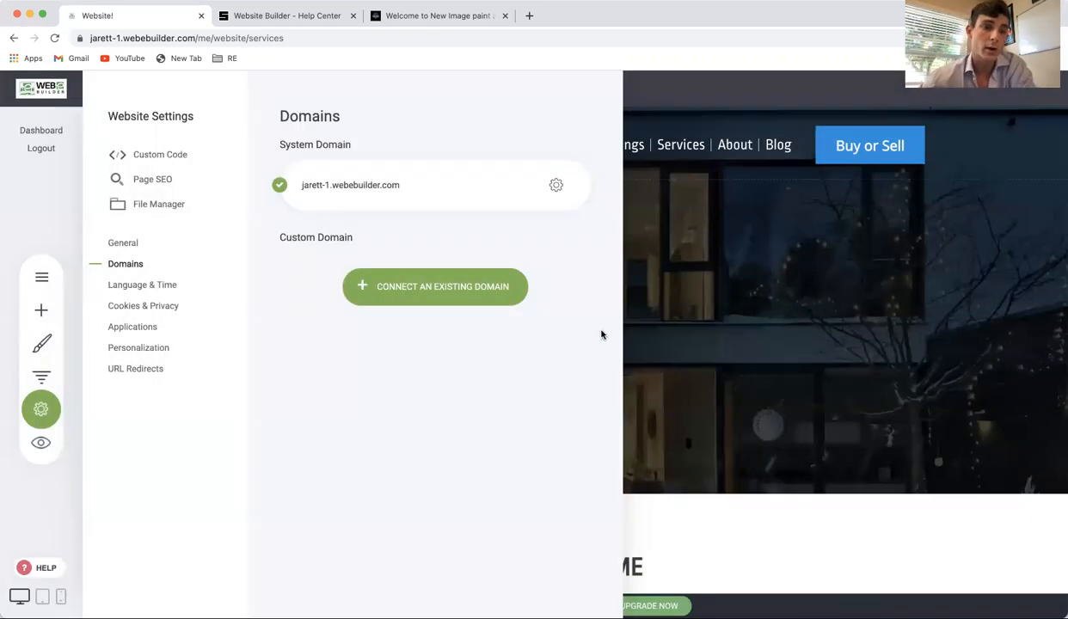
Look through the Language & Time, Cookies & Privacy and Applications settings.
{"action": "left_click", "coordinate": [160, 284]}
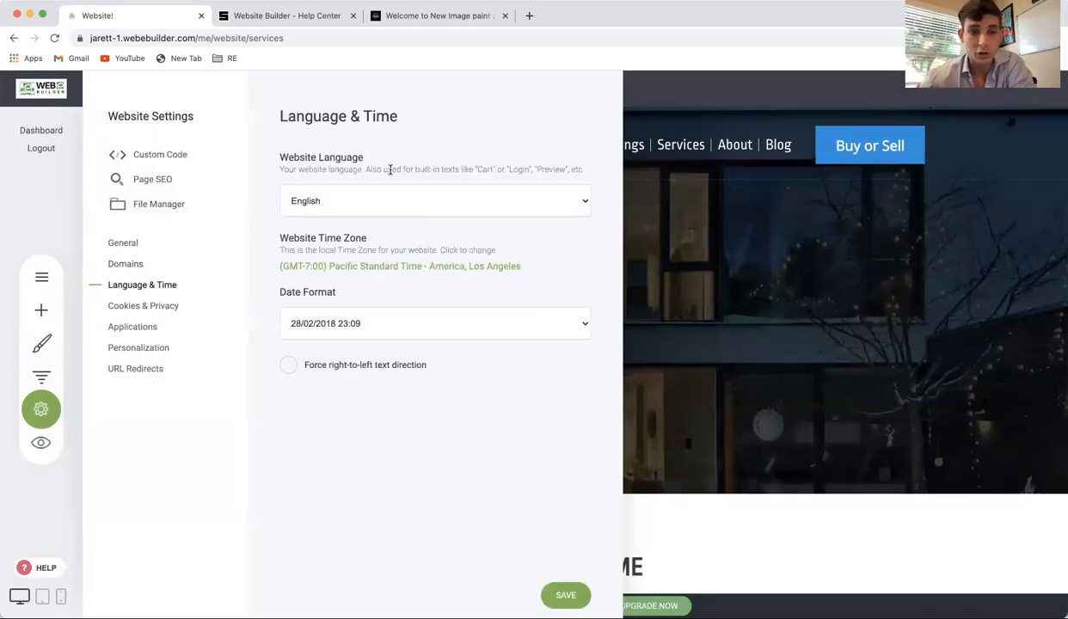
{"action": "left_click", "coordinate": [166, 310]}
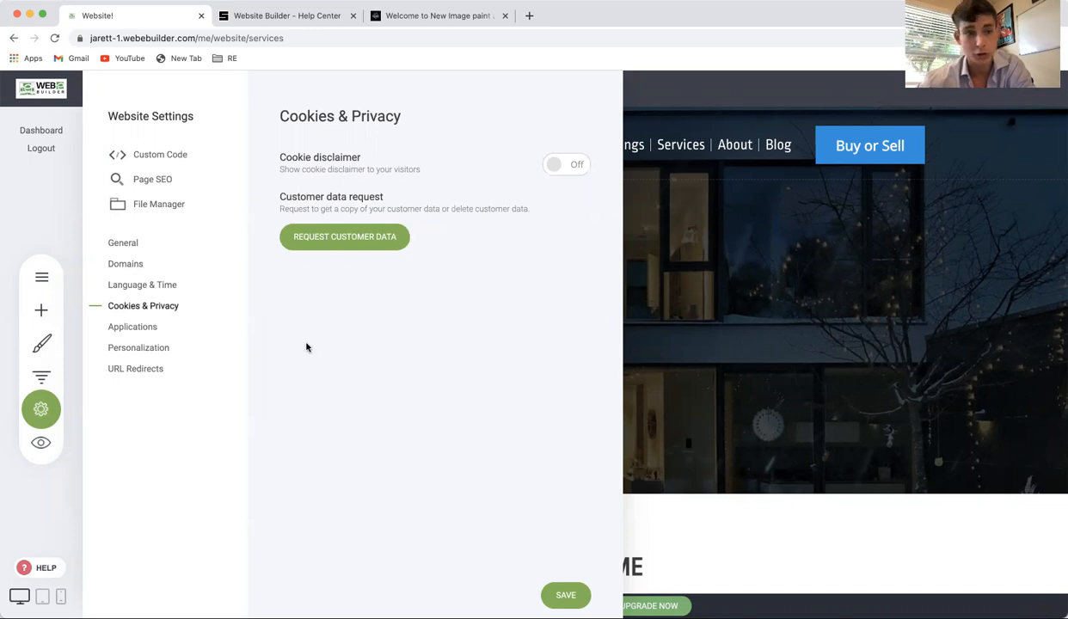
{"action": "left_click", "coordinate": [136, 329]}
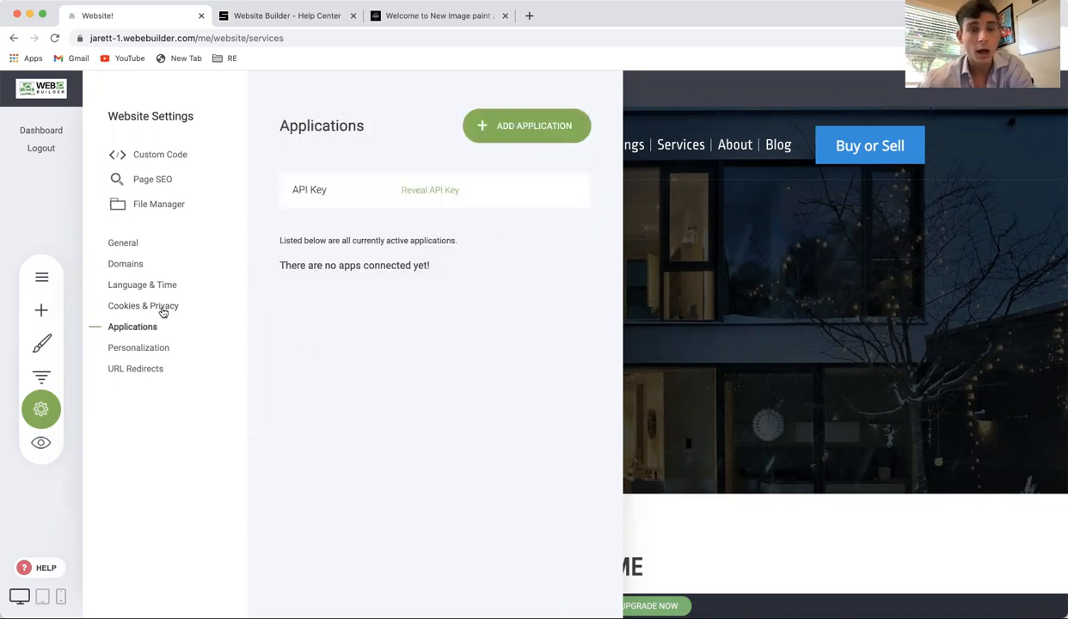
Browse and close the Add Application list, then open the Global Custom Code editor.
{"action": "left_click", "coordinate": [541, 126]}
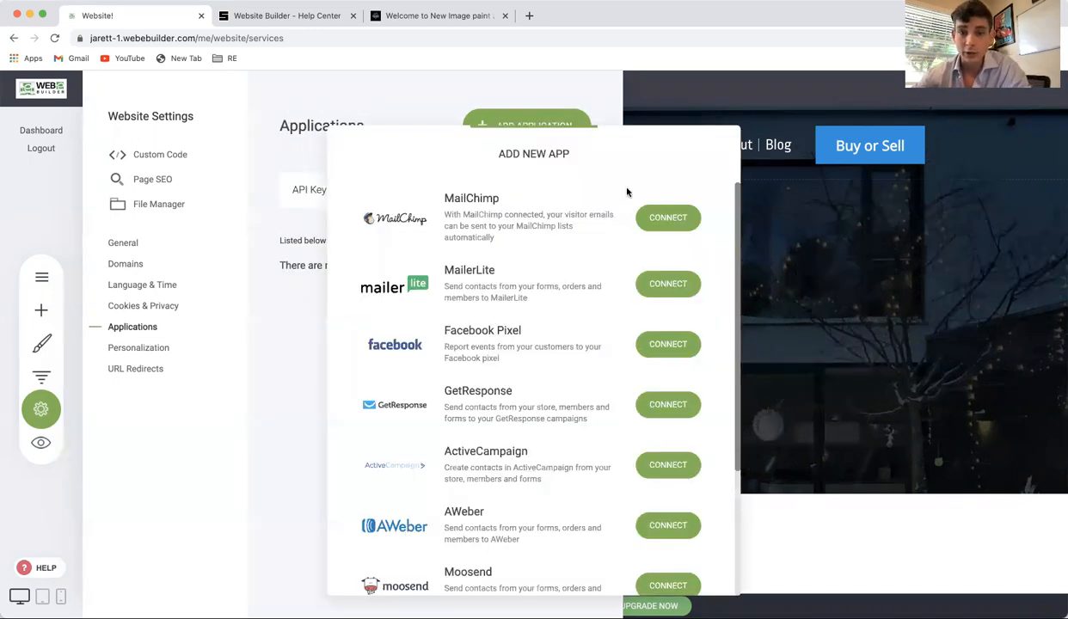
{"action": "scroll", "coordinate": [627, 194], "scroll_direction": "down", "scroll_amount": 2}
{"action": "scroll", "coordinate": [627, 195], "scroll_direction": "up", "scroll_amount": 1}
{"action": "scroll", "coordinate": [626, 197], "scroll_direction": "down", "scroll_amount": 1}
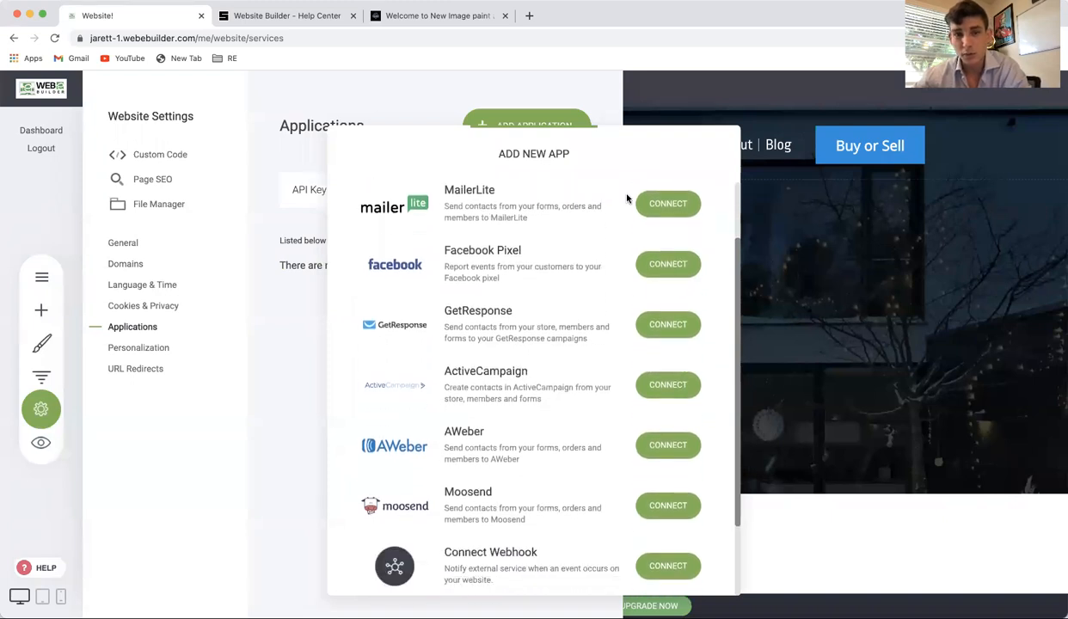
{"action": "scroll", "coordinate": [527, 426], "scroll_direction": "down", "scroll_amount": 2}
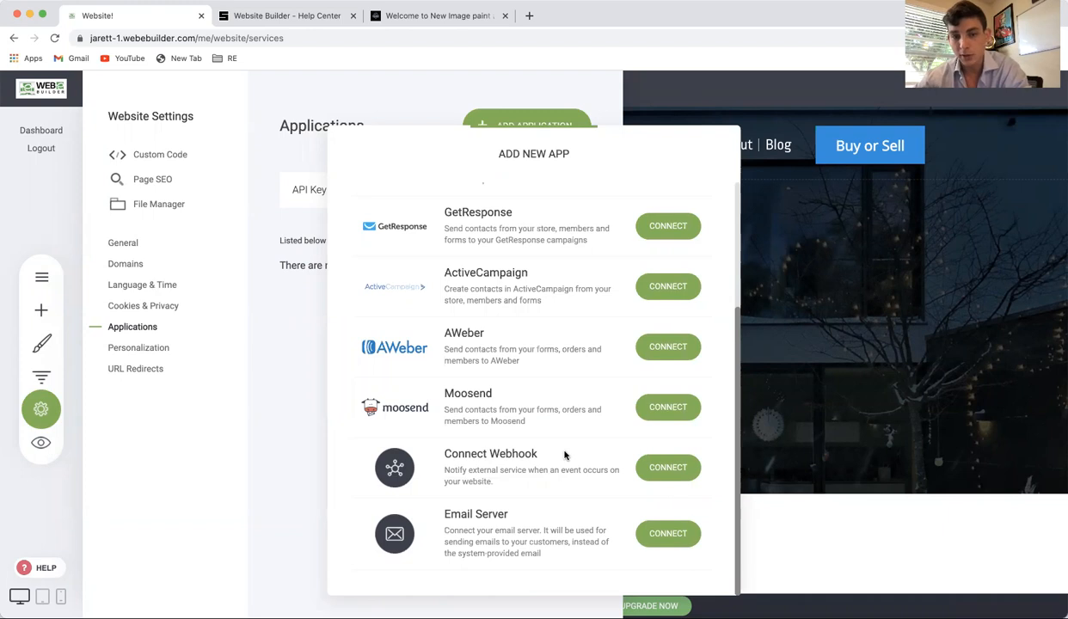
{"action": "scroll", "coordinate": [565, 454], "scroll_direction": "up", "scroll_amount": 2}
{"action": "scroll", "coordinate": [565, 454], "scroll_direction": "down", "scroll_amount": 2}
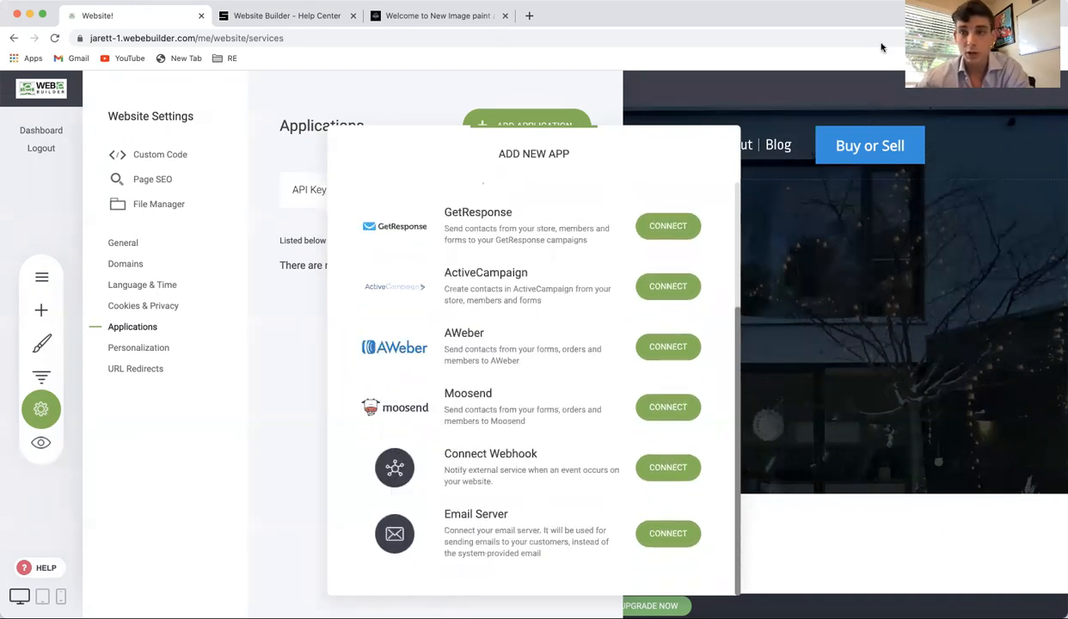
{"action": "scroll", "coordinate": [585, 299], "scroll_direction": "up", "scroll_amount": 3}
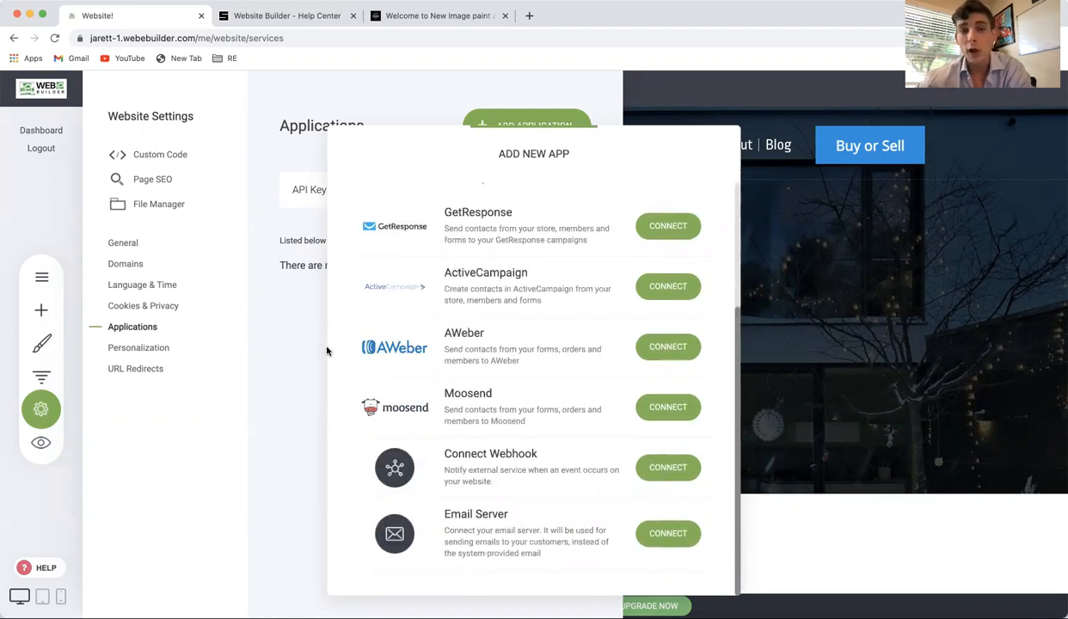
{"action": "left_click", "coordinate": [262, 273]}
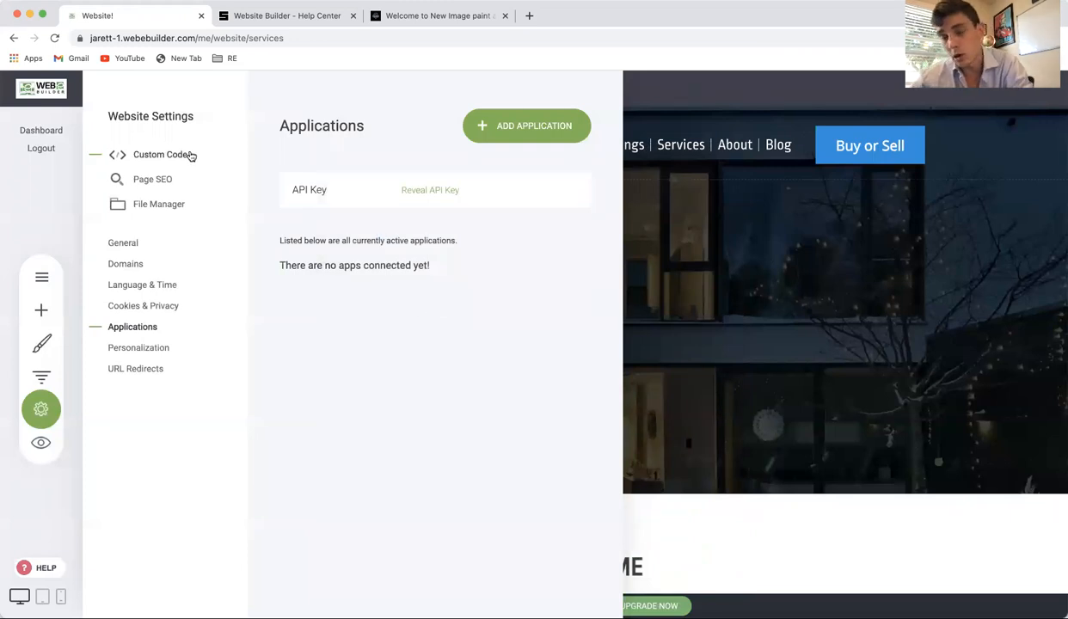
{"action": "left_click", "coordinate": [162, 154]}
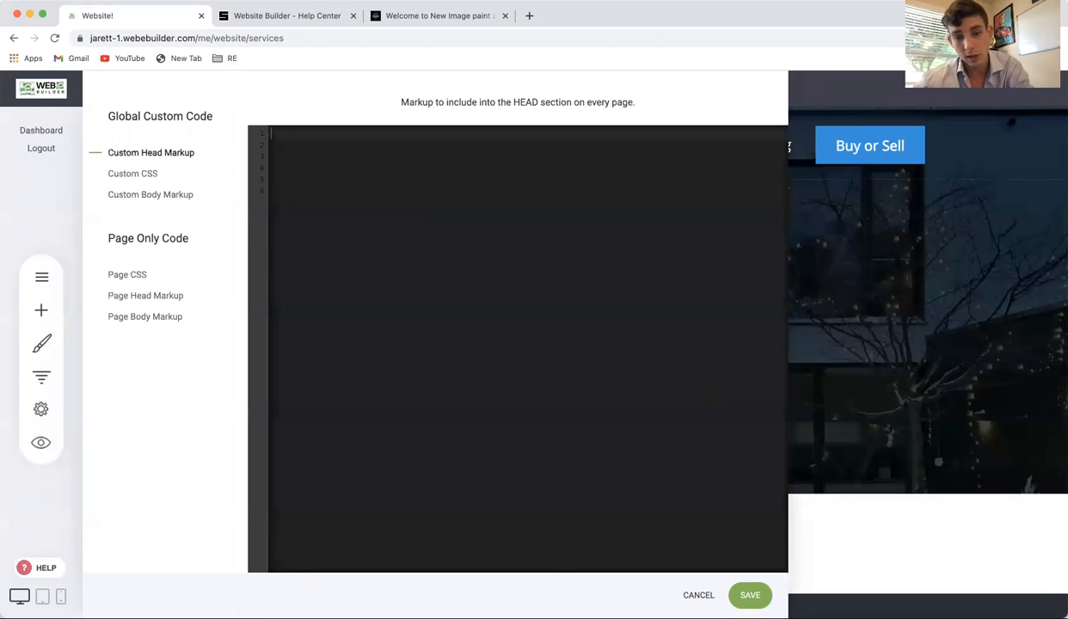
Cancel the Custom Code editor, review Personalization and URL Redirects, then close Website Settings.
{"action": "left_click", "coordinate": [692, 595]}
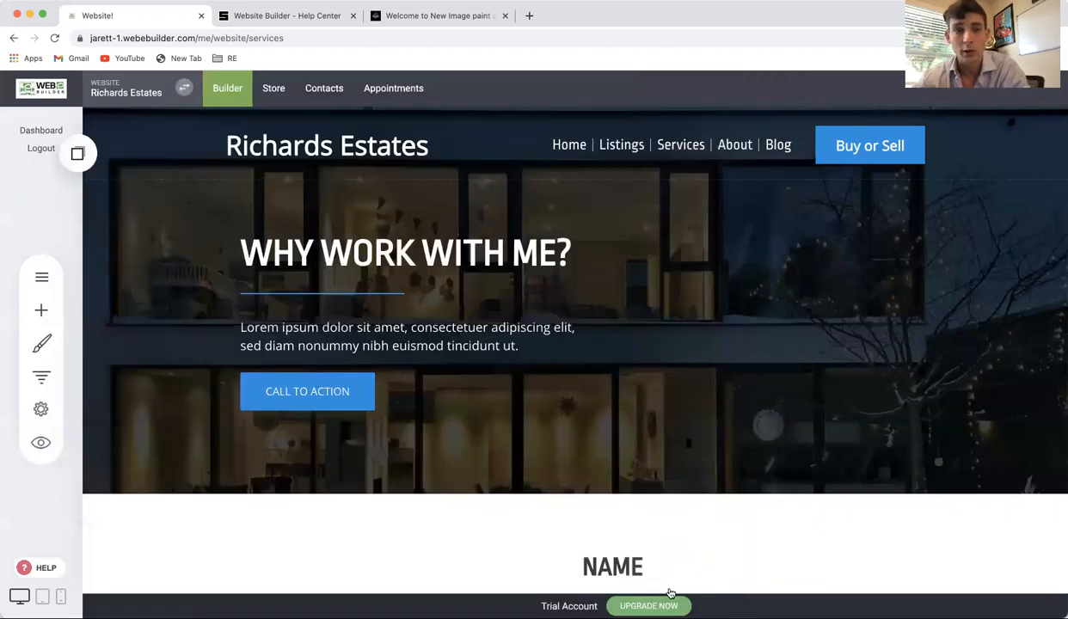
{"action": "left_click", "coordinate": [48, 407]}
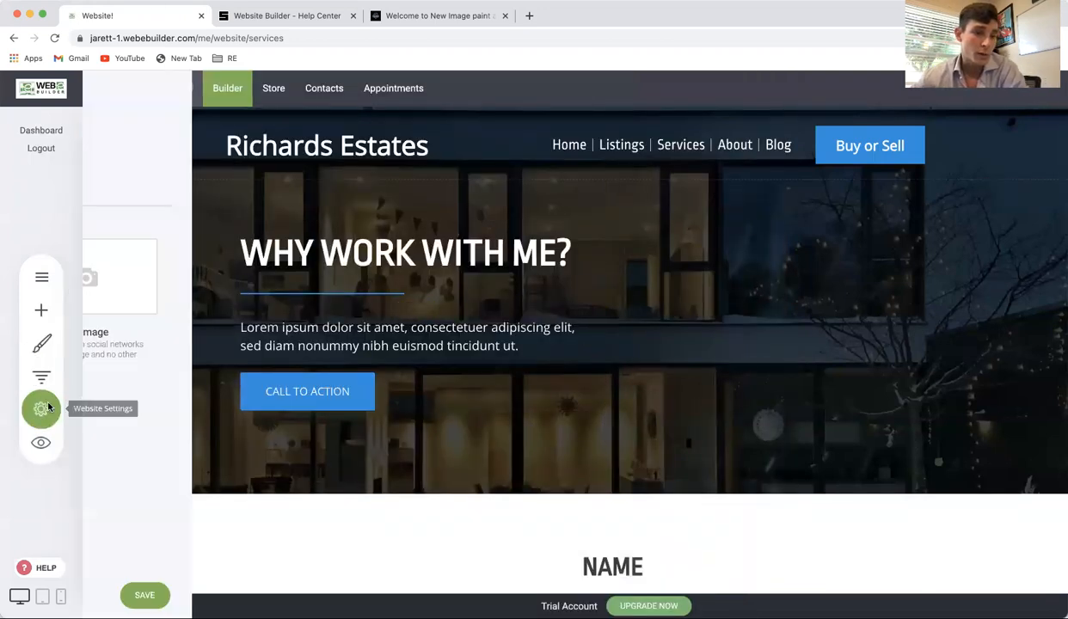
{"action": "left_click", "coordinate": [152, 348]}
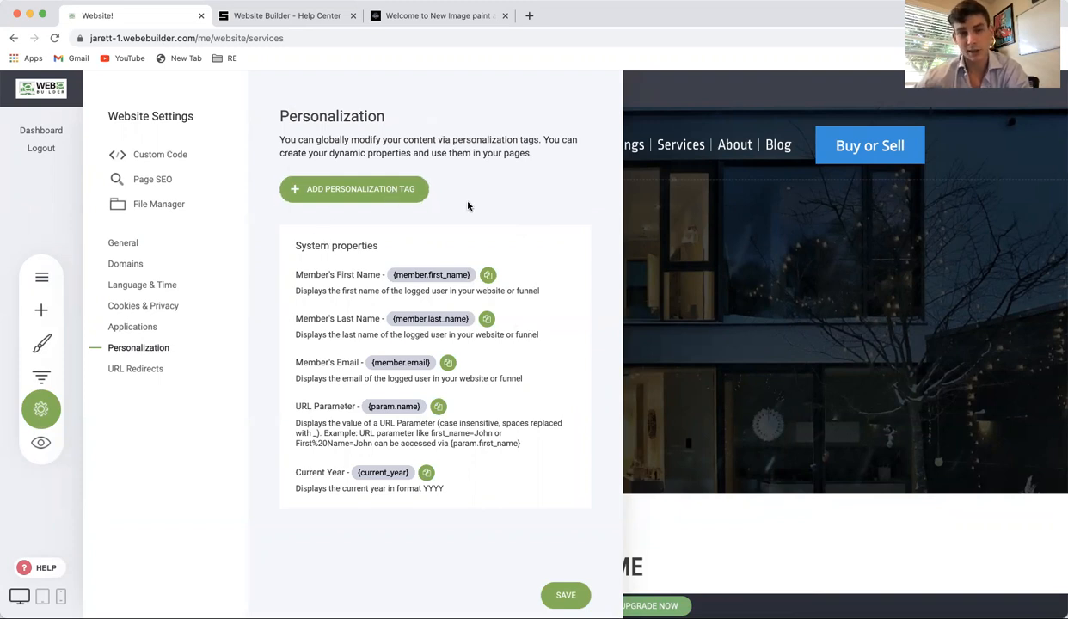
{"action": "left_click", "coordinate": [142, 362]}
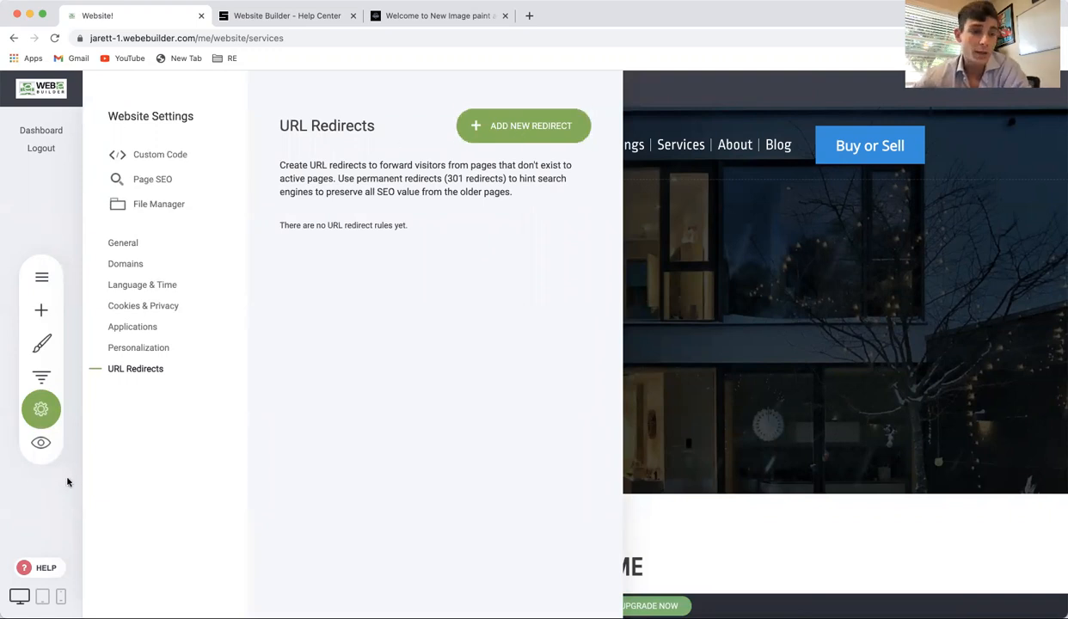
{"action": "left_click", "coordinate": [40, 410]}
{"action": "left_click", "coordinate": [42, 410]}
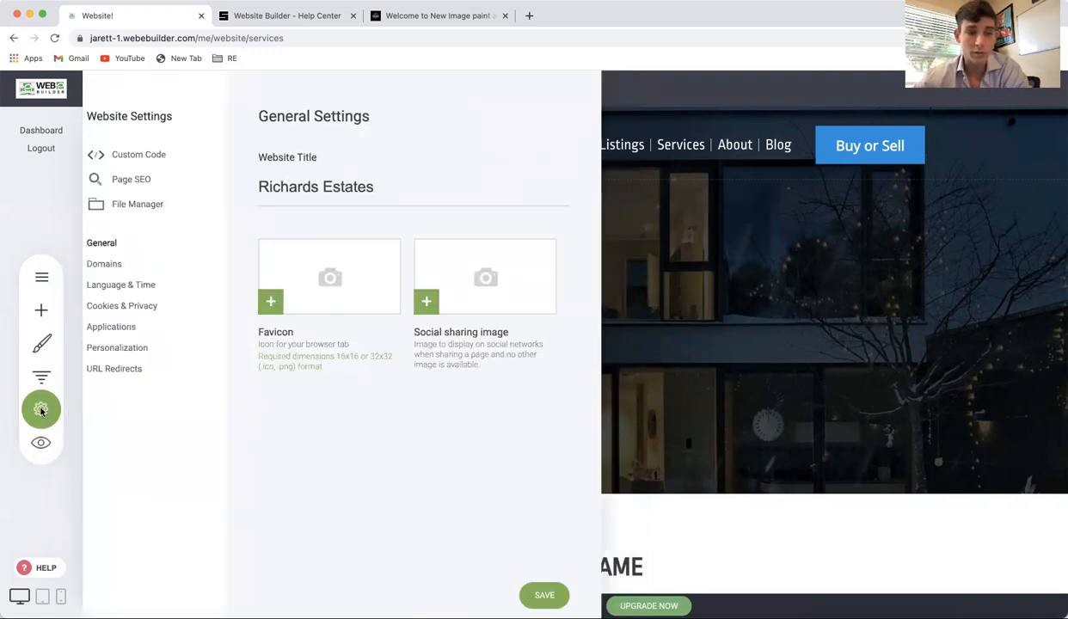
{"action": "left_click", "coordinate": [42, 410]}
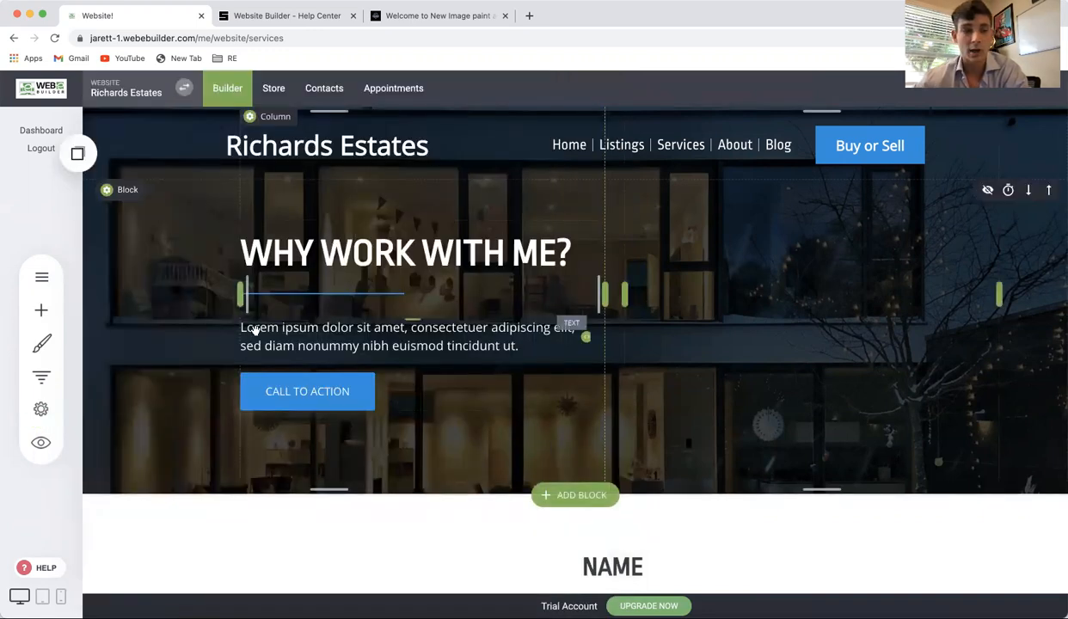
Open the My Websites & Funnels panel and switch from the Websites list to Funnels.
{"action": "left_click", "coordinate": [43, 380]}
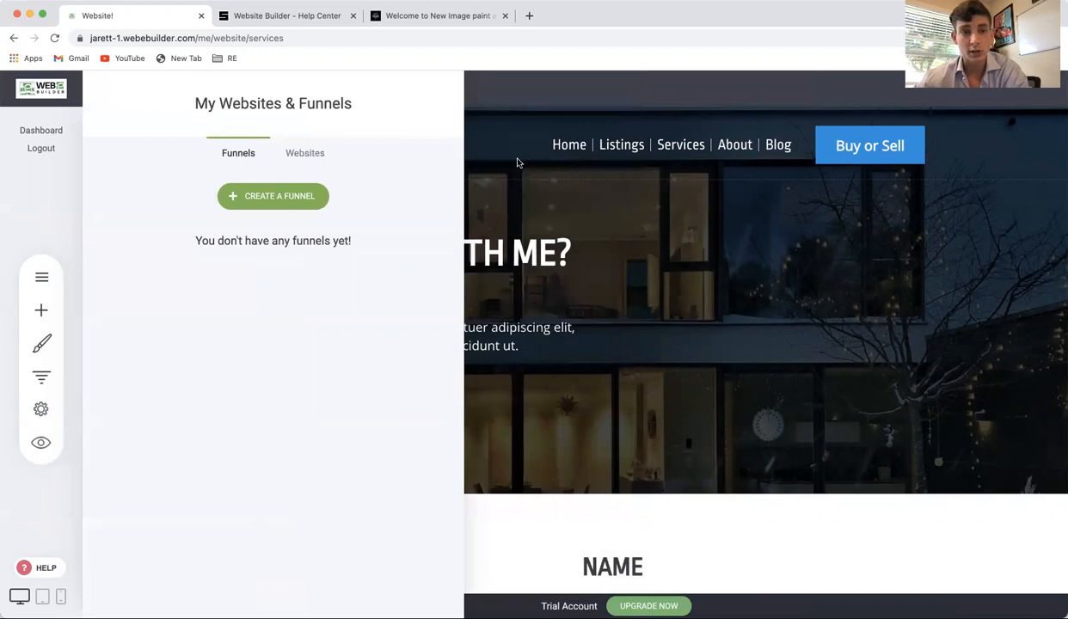
{"action": "left_click", "coordinate": [517, 160]}
{"action": "left_click", "coordinate": [129, 90]}
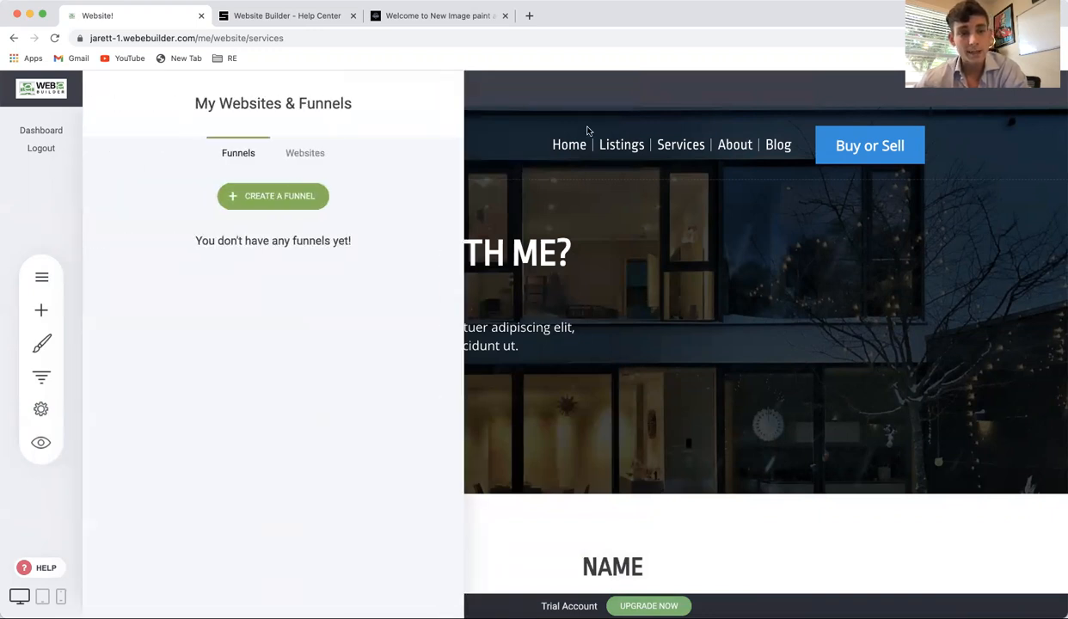
{"action": "left_click", "coordinate": [578, 129]}
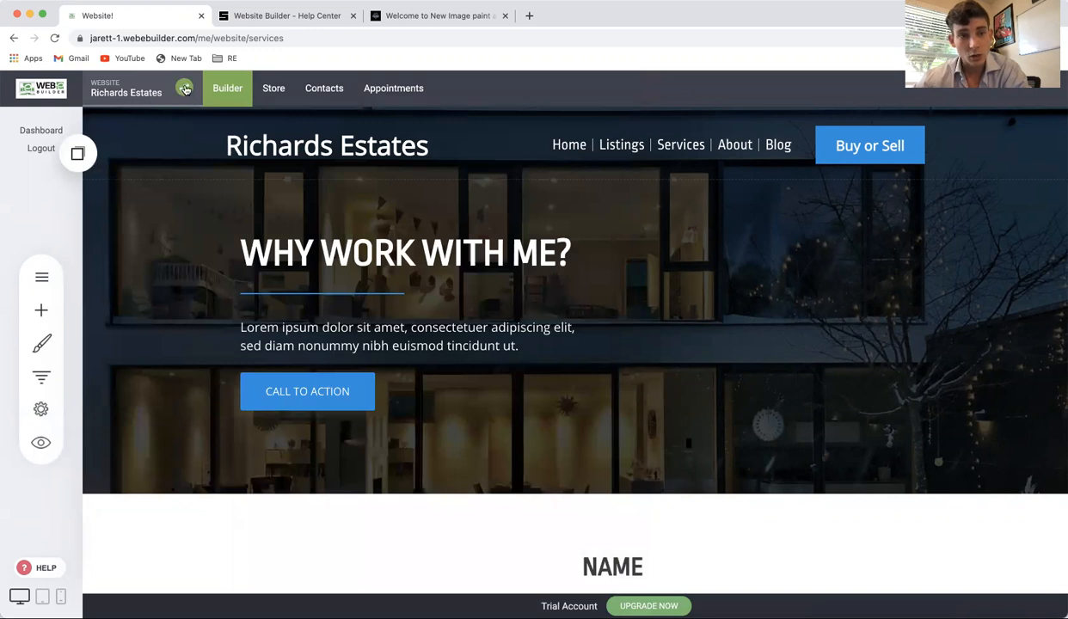
{"action": "left_click", "coordinate": [134, 93]}
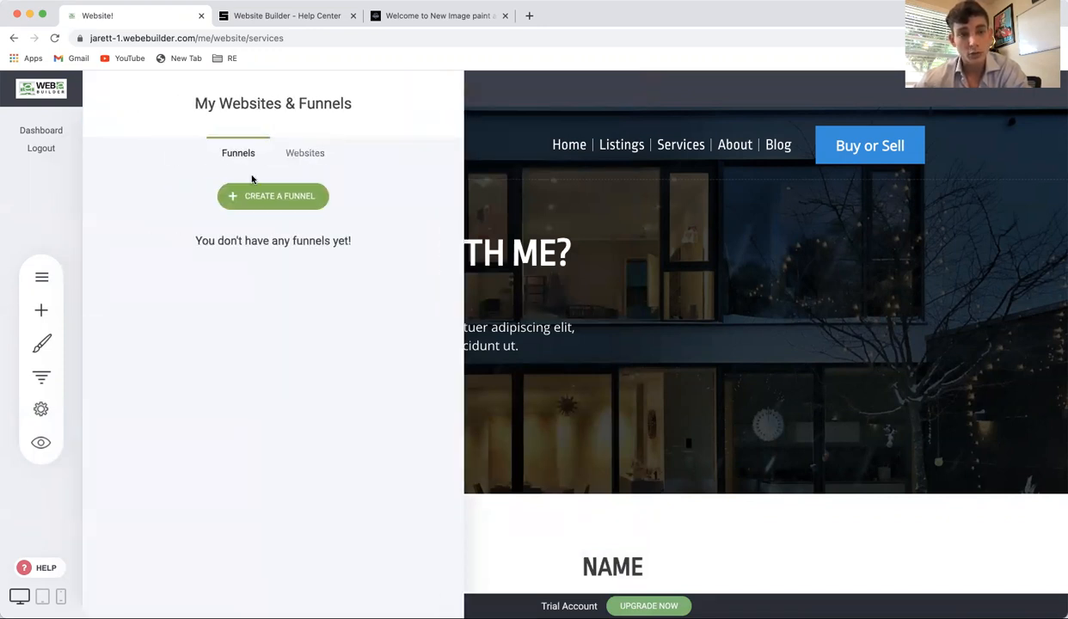
{"action": "left_click", "coordinate": [304, 152]}
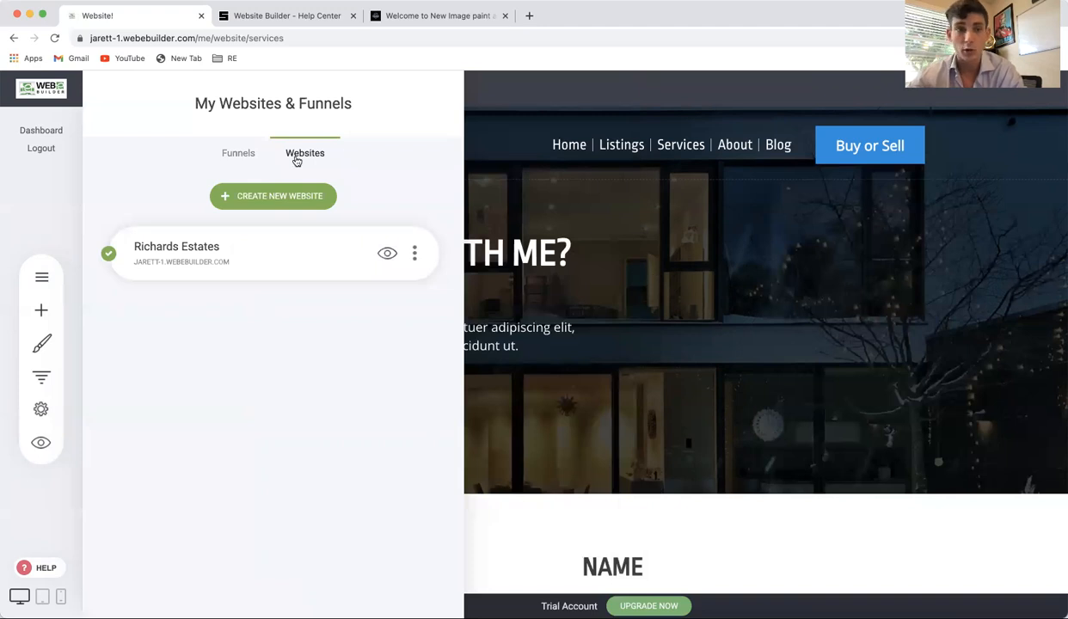
{"action": "left_click", "coordinate": [244, 153]}
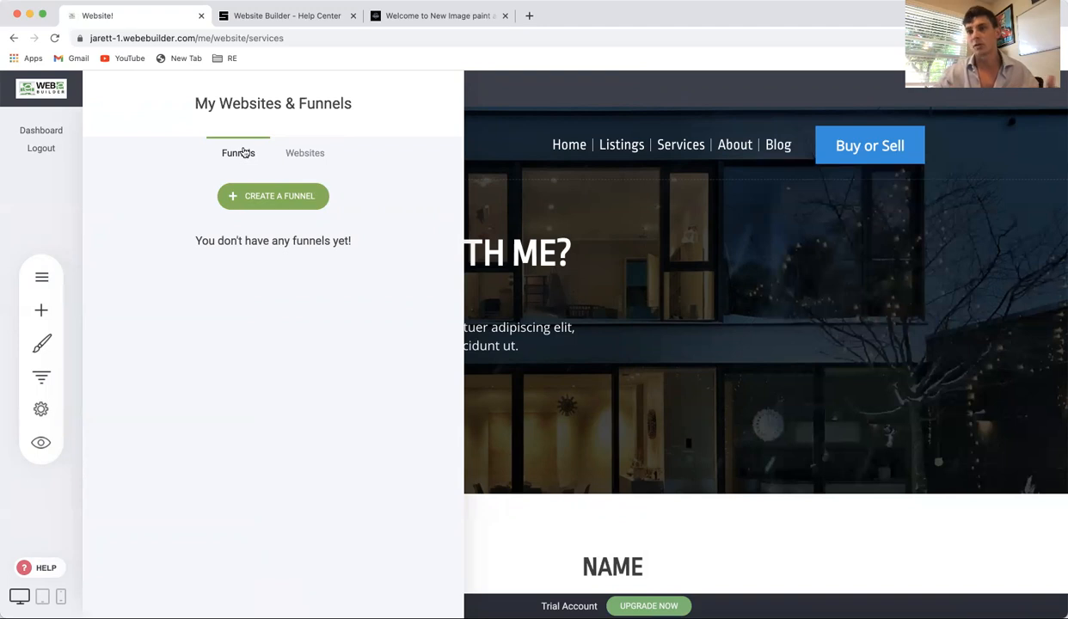
Start a new funnel and browse the Webinar, Lead Magnet, Opt-In, Home, Course and Coupon templates.
{"action": "left_click", "coordinate": [279, 197]}
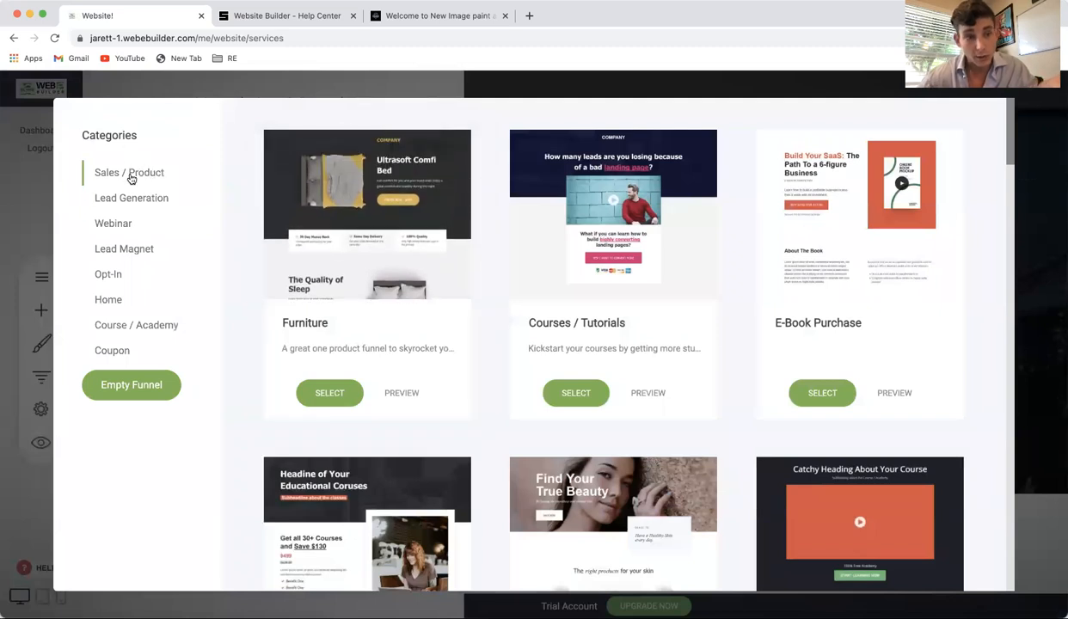
{"action": "left_click", "coordinate": [152, 202]}
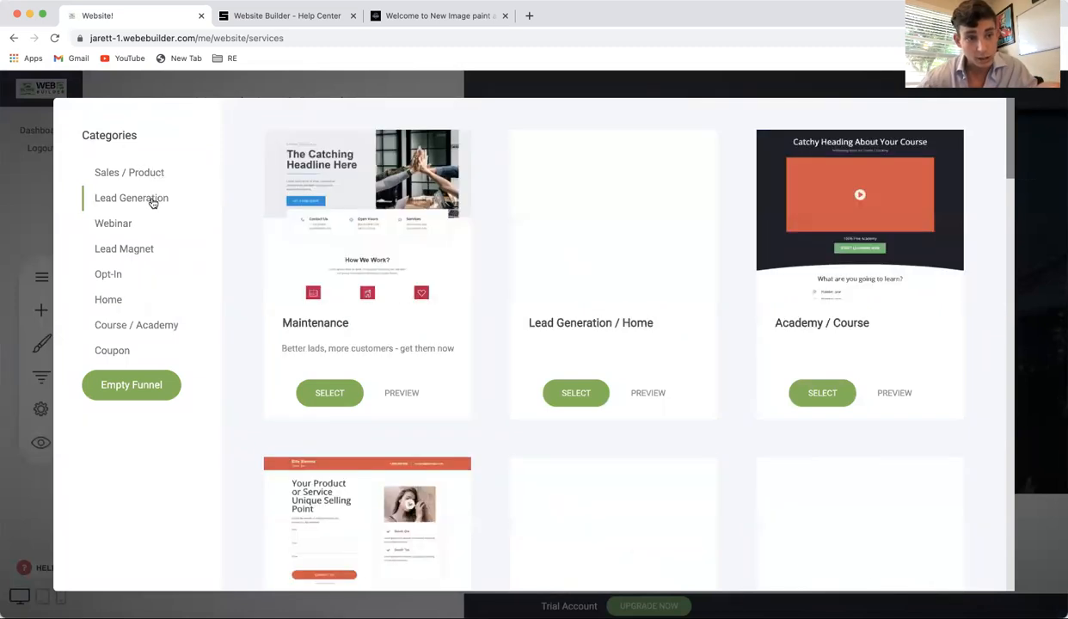
{"action": "left_click", "coordinate": [114, 223]}
{"action": "left_click", "coordinate": [125, 249]}
{"action": "left_click", "coordinate": [109, 274]}
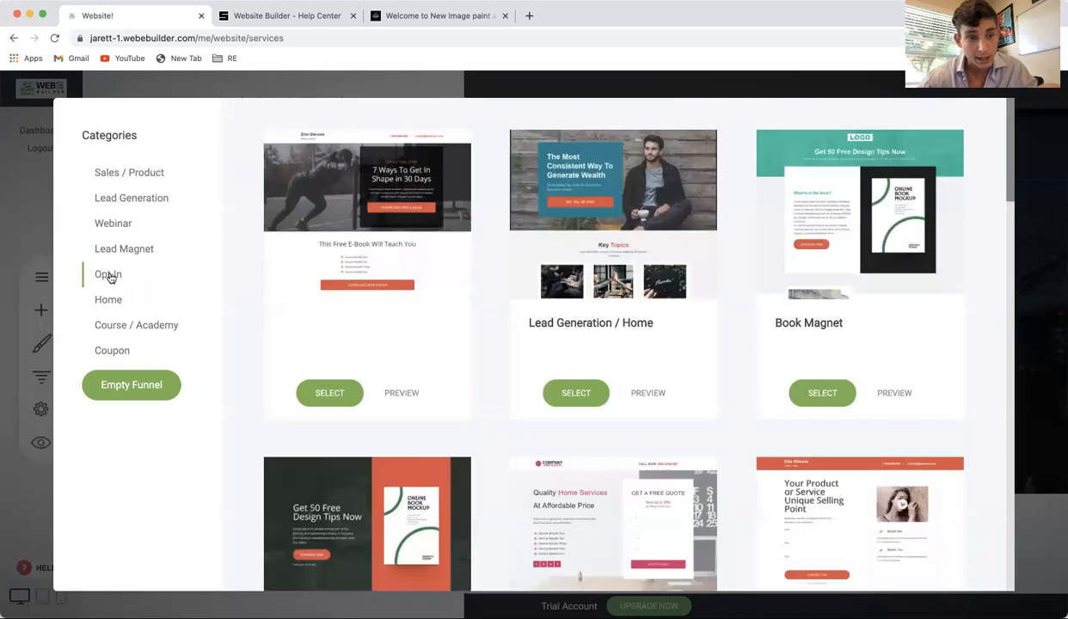
{"action": "left_click", "coordinate": [110, 301]}
{"action": "left_click", "coordinate": [115, 329]}
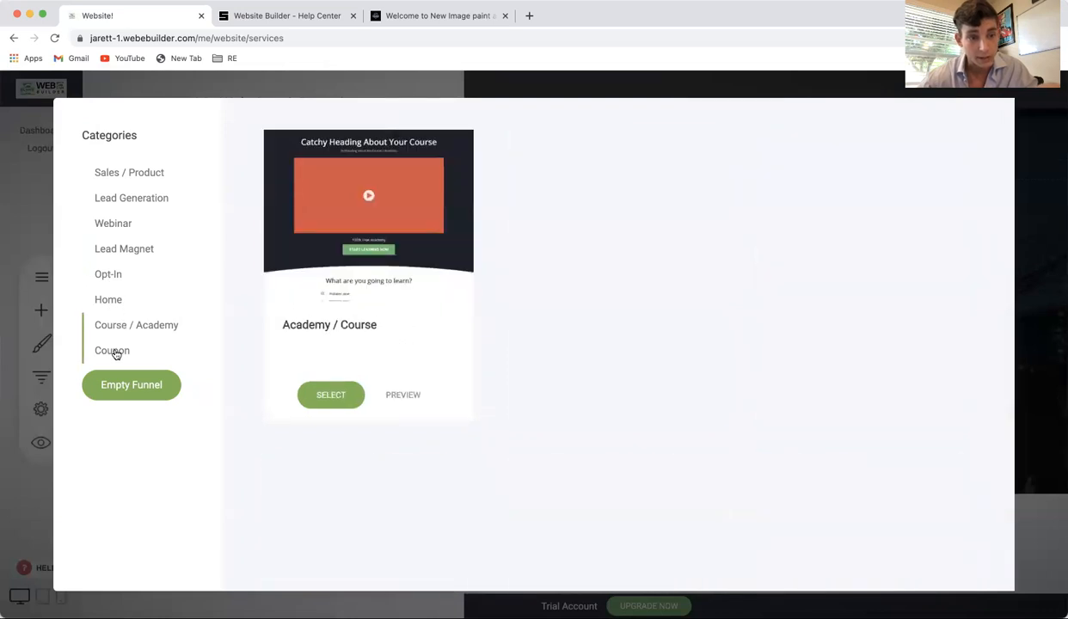
{"action": "left_click", "coordinate": [114, 351]}
{"action": "left_click", "coordinate": [129, 173]}
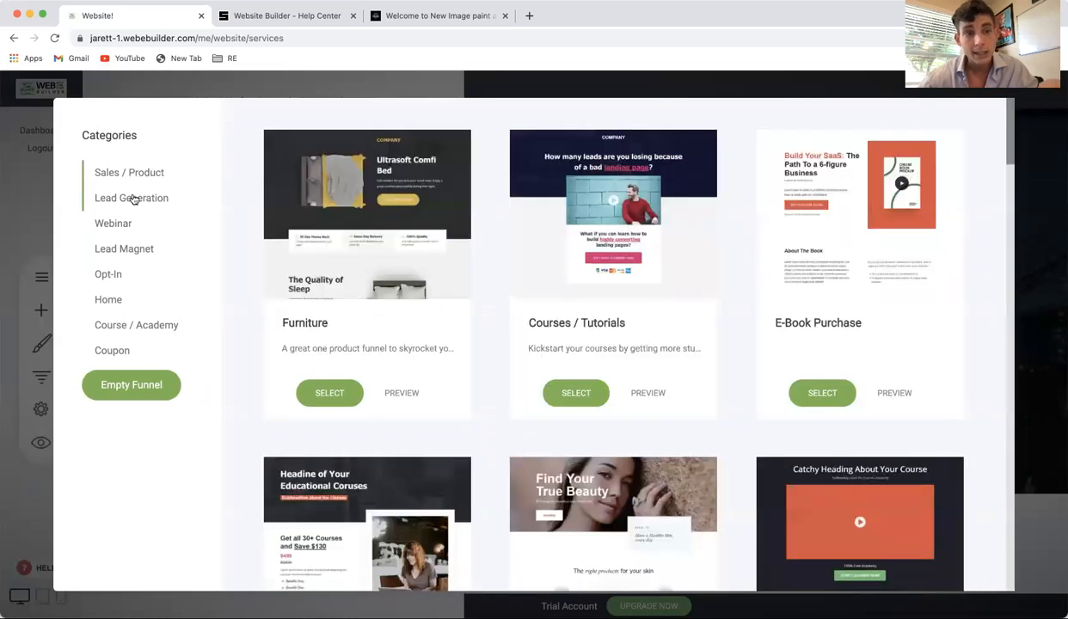
Scroll the Lead Generation templates and preview the Coupon / Promo template.
{"action": "left_click", "coordinate": [133, 199]}
{"action": "scroll", "coordinate": [578, 270], "scroll_direction": "down", "scroll_amount": 10}
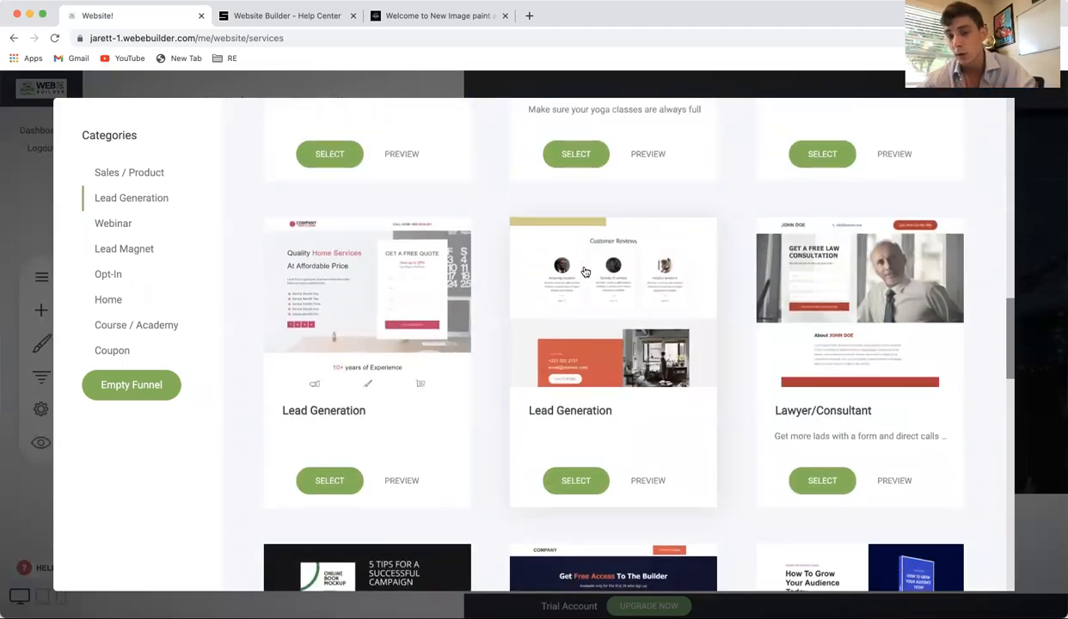
{"action": "scroll", "coordinate": [720, 293], "scroll_direction": "down", "scroll_amount": 5}
{"action": "scroll", "coordinate": [720, 293], "scroll_direction": "up", "scroll_amount": 2}
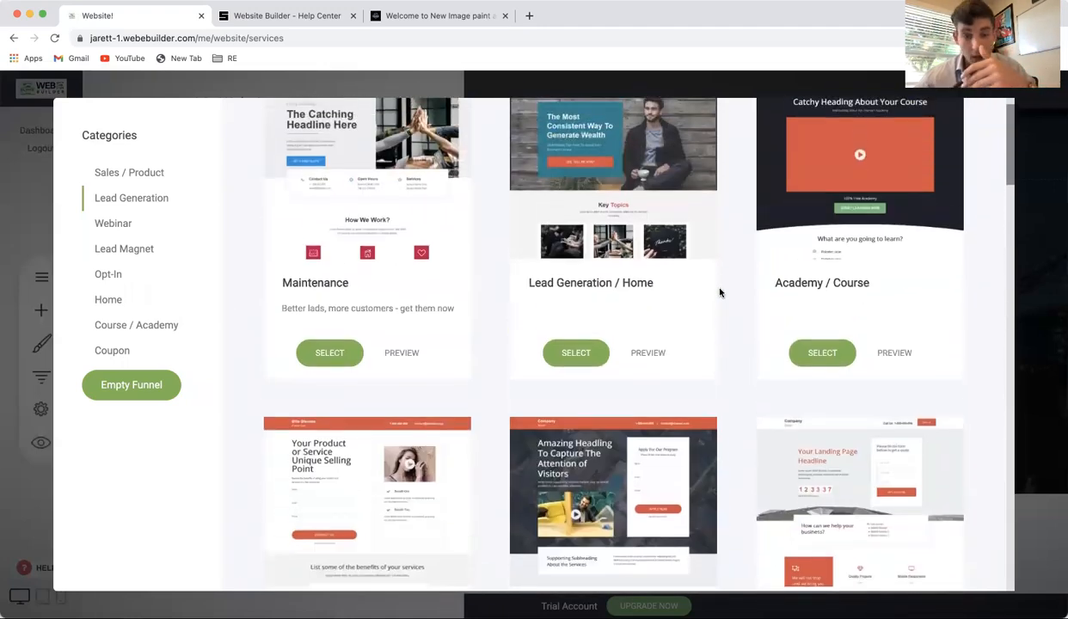
{"action": "scroll", "coordinate": [719, 293], "scroll_direction": "up", "scroll_amount": 1}
{"action": "scroll", "coordinate": [720, 293], "scroll_direction": "up", "scroll_amount": 1}
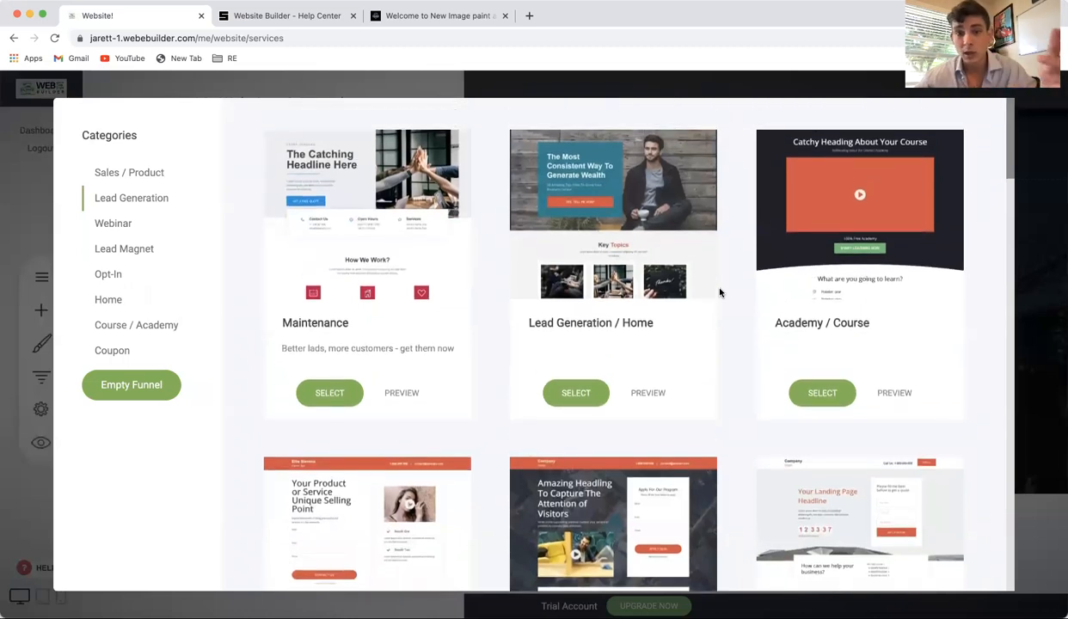
{"action": "scroll", "coordinate": [719, 294], "scroll_direction": "down", "scroll_amount": 5}
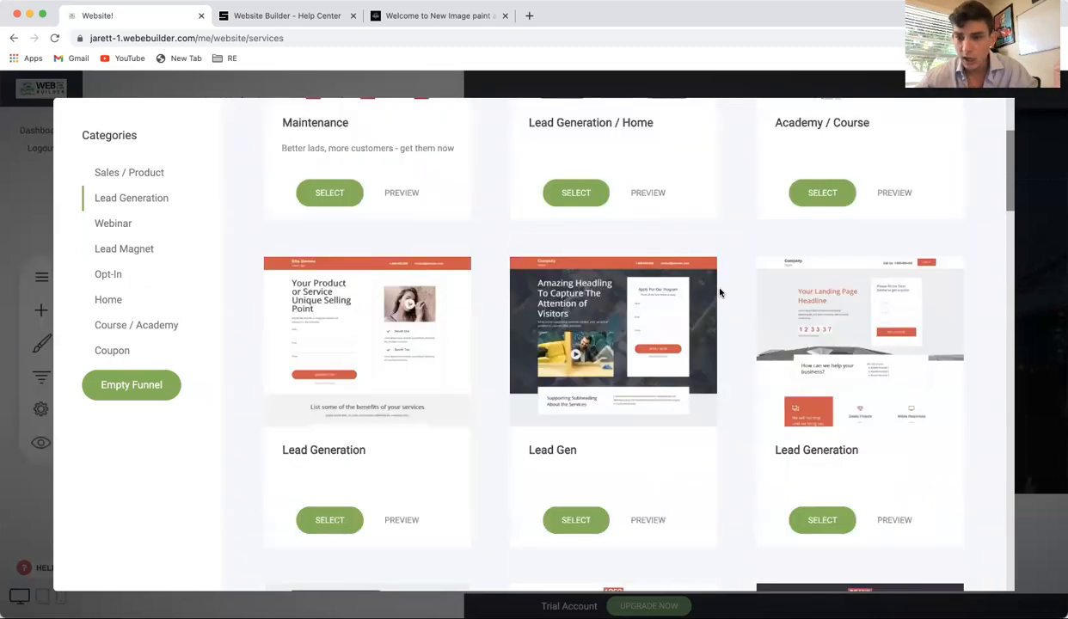
{"action": "scroll", "coordinate": [746, 385], "scroll_direction": "down", "scroll_amount": 4}
{"action": "scroll", "coordinate": [746, 384], "scroll_direction": "down", "scroll_amount": 5}
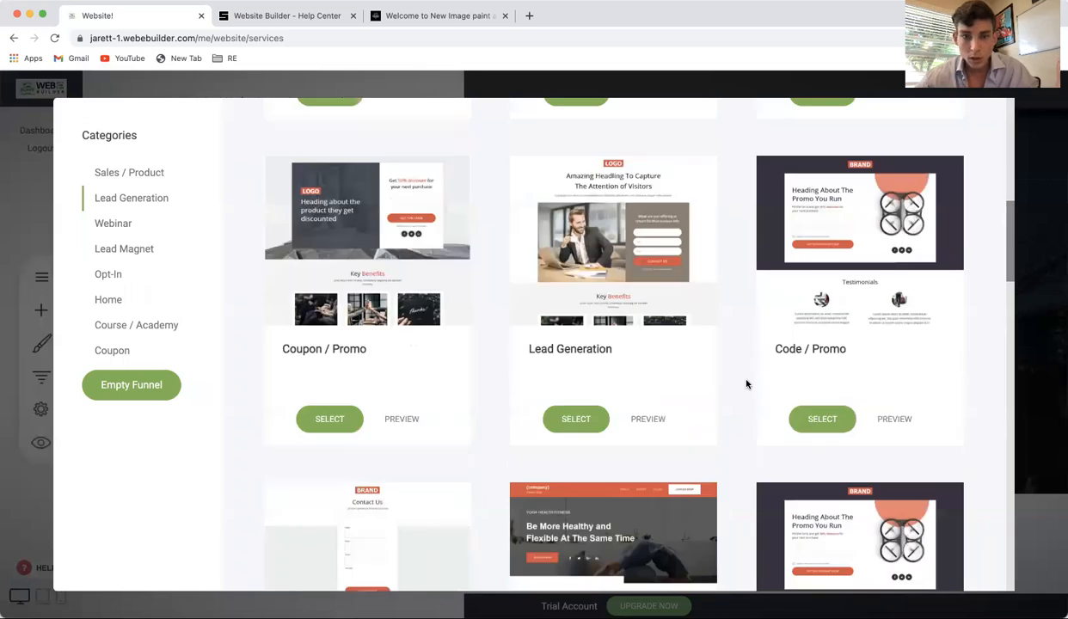
{"action": "left_click", "coordinate": [402, 419]}
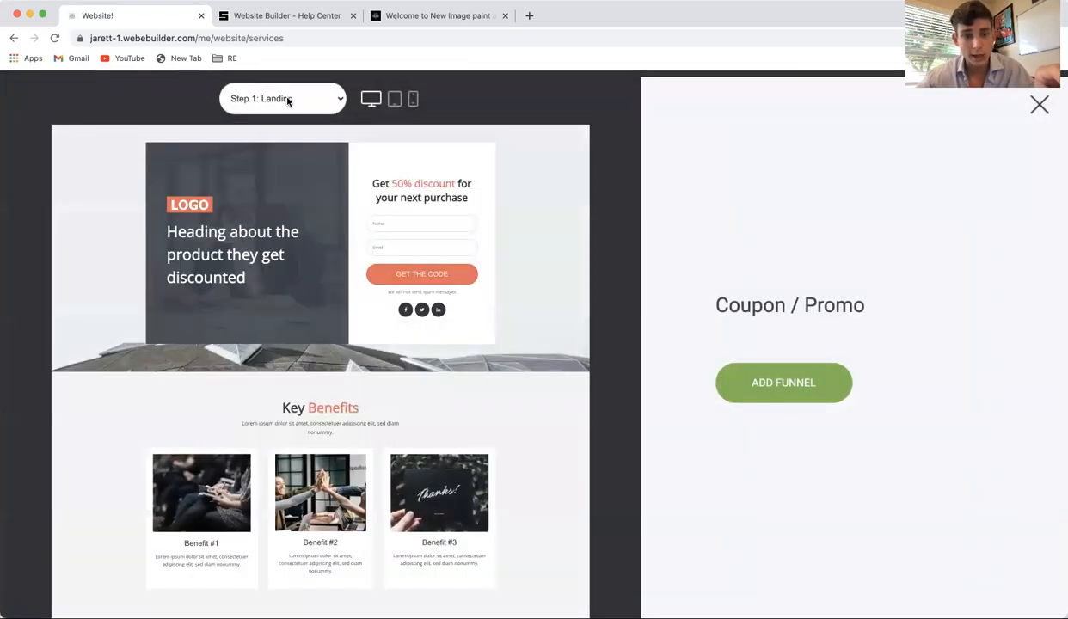
{"action": "scroll", "coordinate": [348, 246], "scroll_direction": "down", "scroll_amount": 5}
{"action": "scroll", "coordinate": [349, 270], "scroll_direction": "up", "scroll_amount": 5}
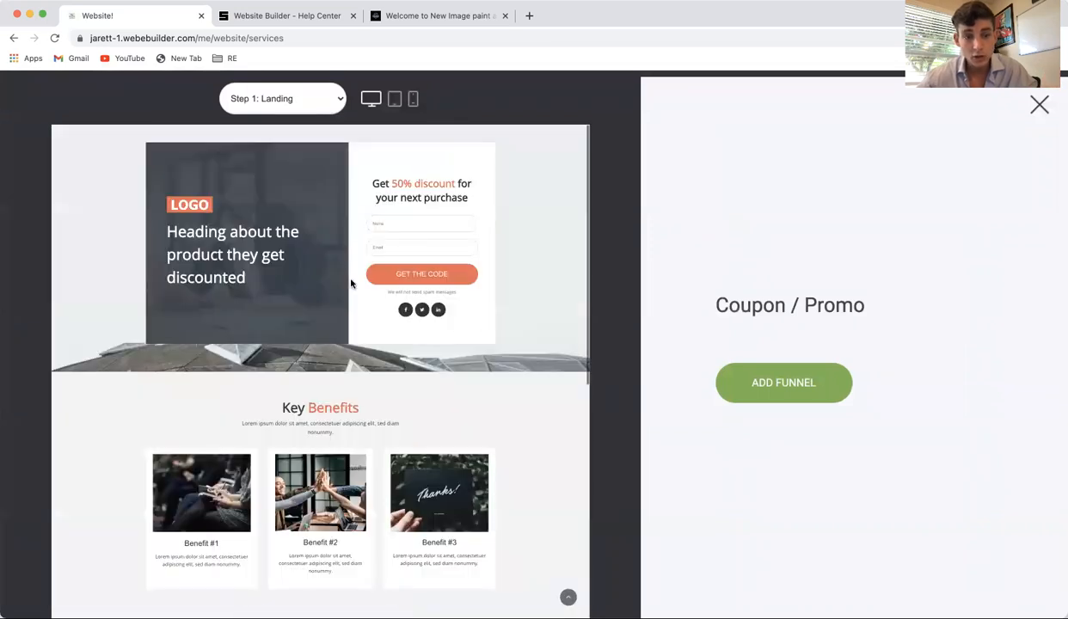
{"action": "left_click", "coordinate": [271, 98]}
{"action": "left_click", "coordinate": [269, 117]}
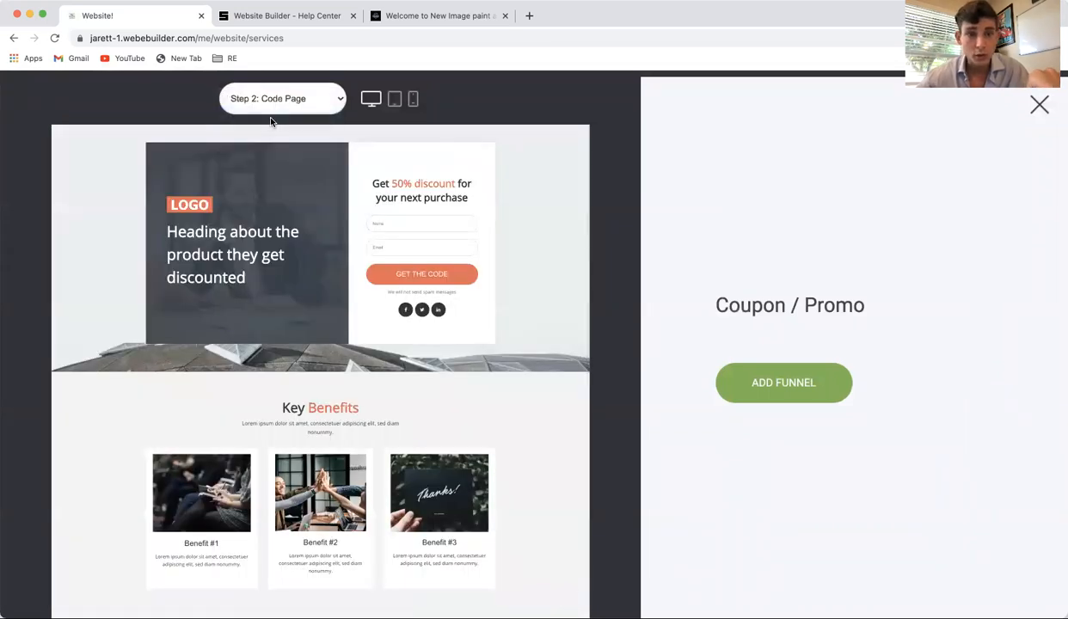
{"action": "left_click", "coordinate": [318, 98]}
{"action": "left_click", "coordinate": [313, 83]}
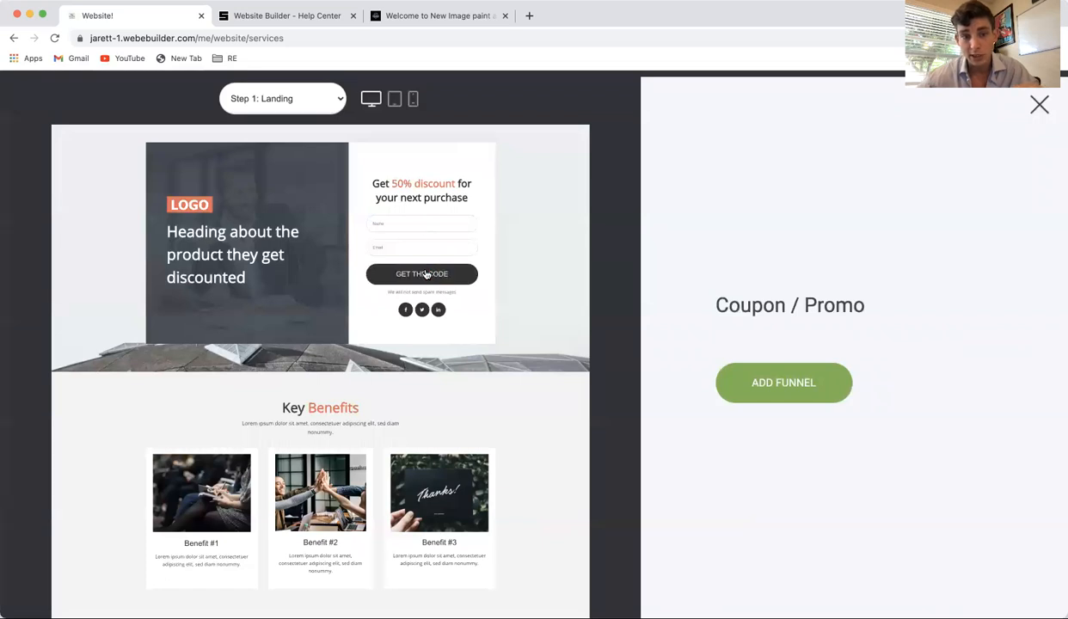
{"action": "left_click", "coordinate": [305, 105]}
{"action": "left_click", "coordinate": [301, 113]}
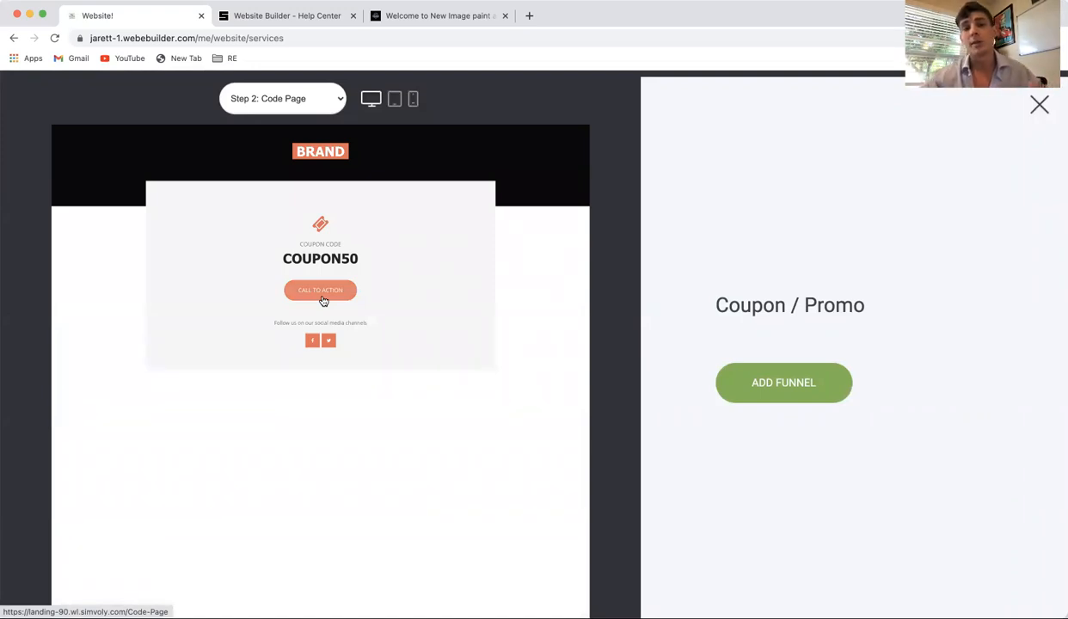
{"action": "left_click", "coordinate": [1039, 105]}
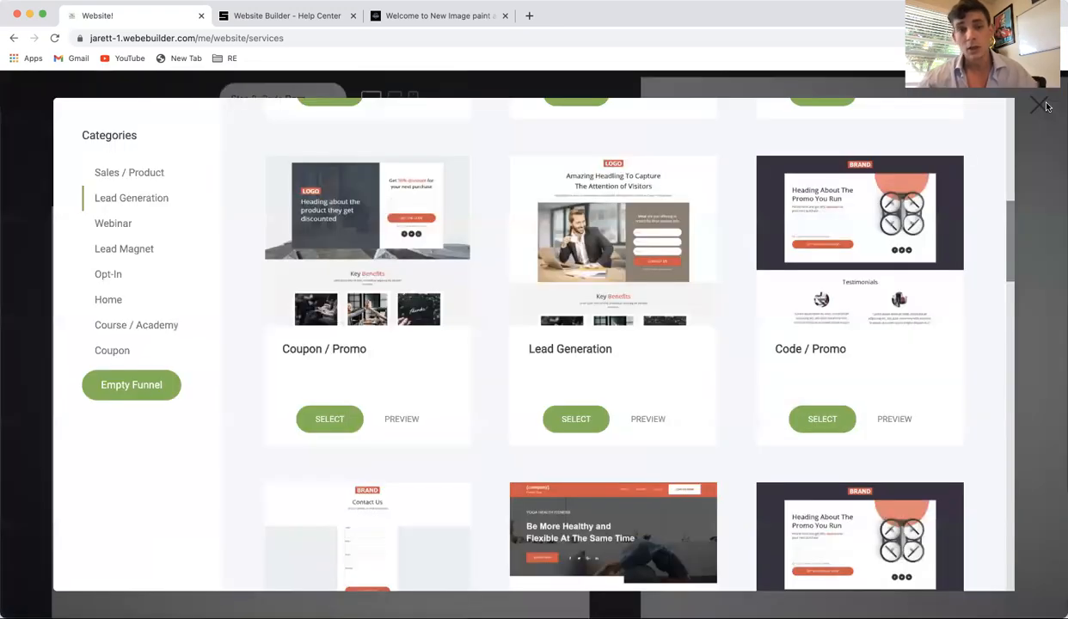
Close the funnel template gallery and the Websites & Funnels panel to show the Services page canvas.
{"action": "left_click", "coordinate": [1024, 207]}
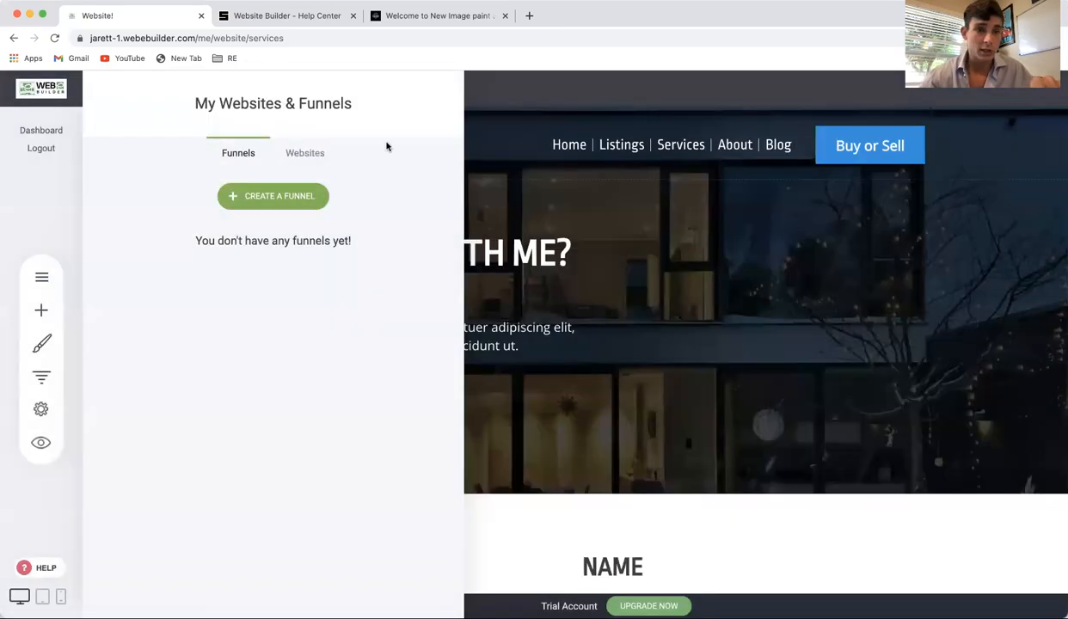
{"action": "left_click", "coordinate": [529, 165]}
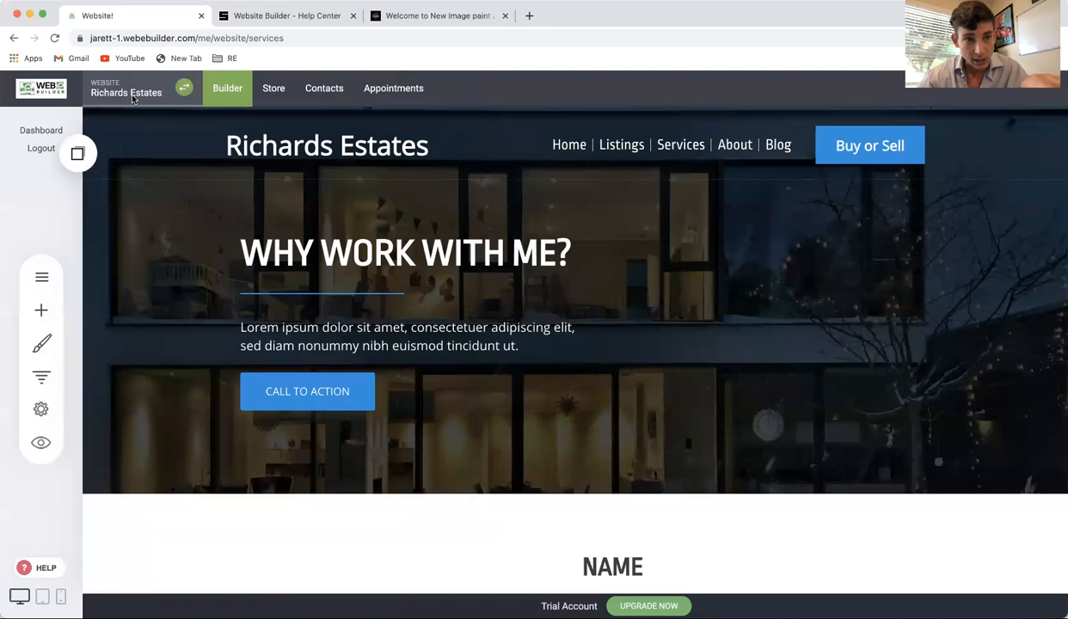
{"action": "left_click", "coordinate": [128, 91]}
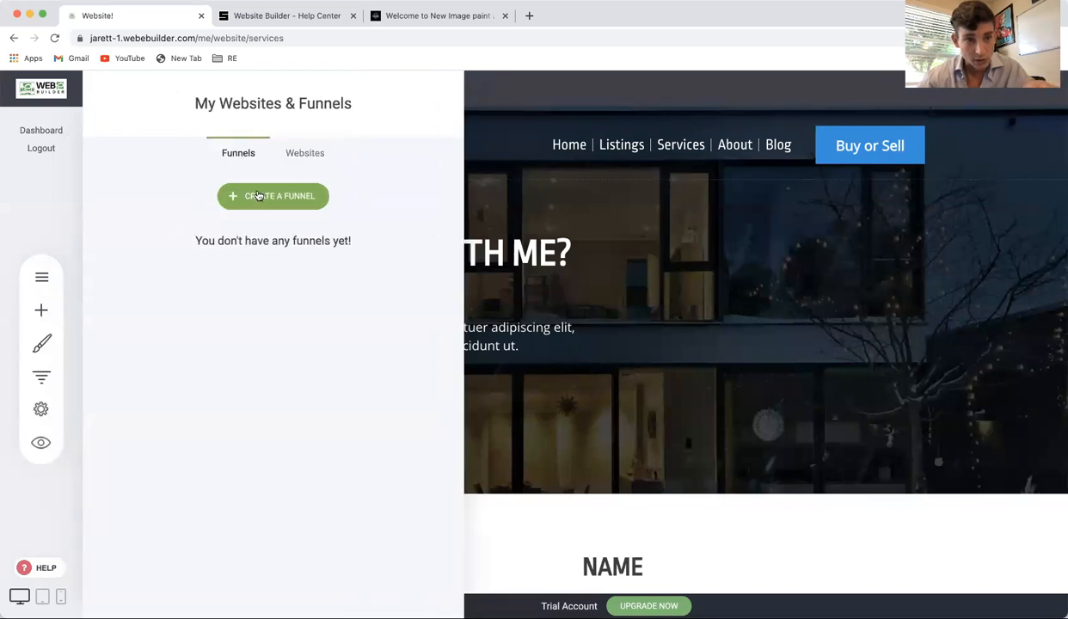
{"action": "left_click", "coordinate": [507, 136]}
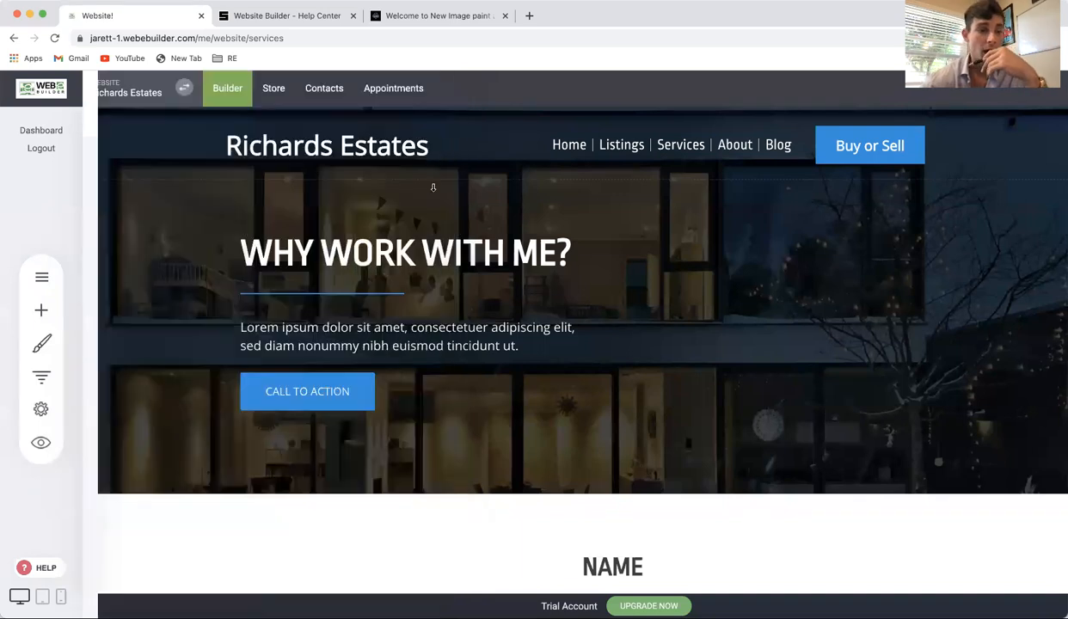
{"action": "left_click", "coordinate": [41, 376]}
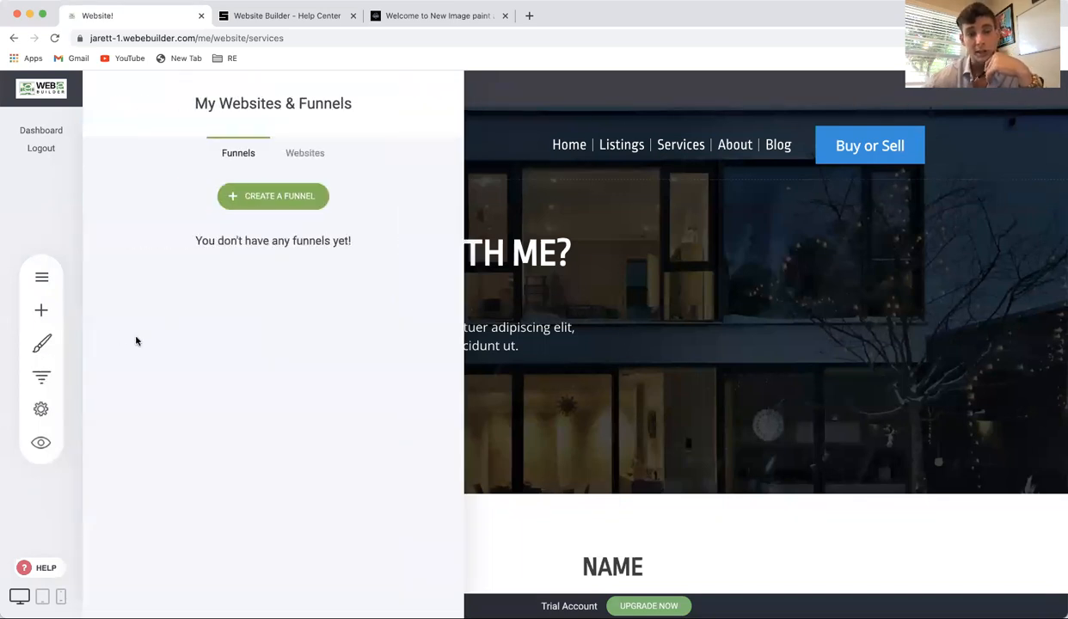
{"action": "left_click", "coordinate": [652, 211]}
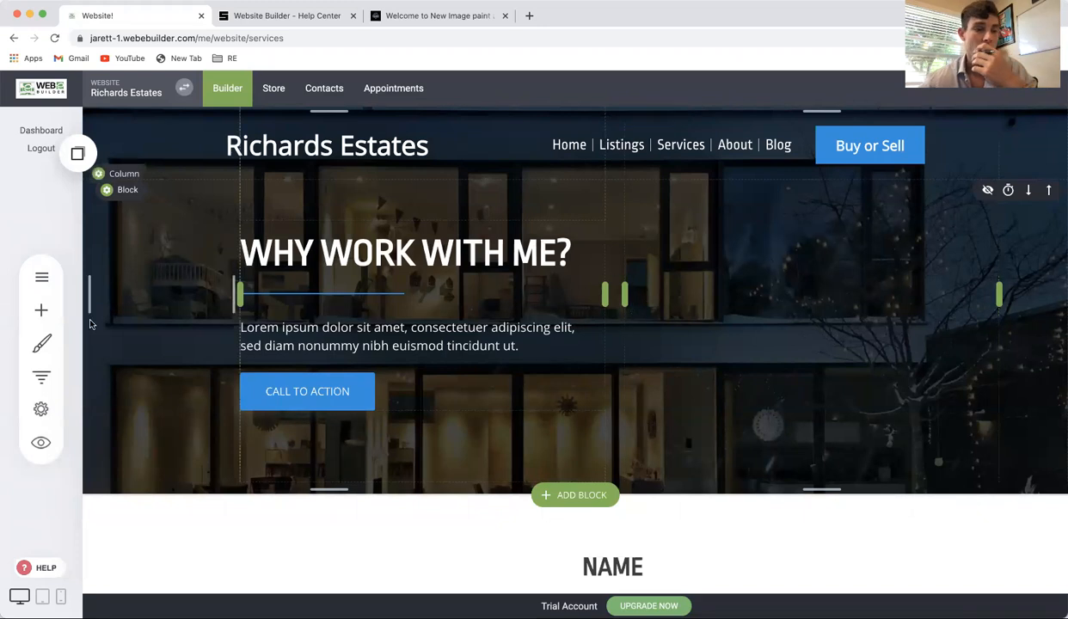
Review the Global Styling colour palette and confirm it.
{"action": "left_click", "coordinate": [49, 347]}
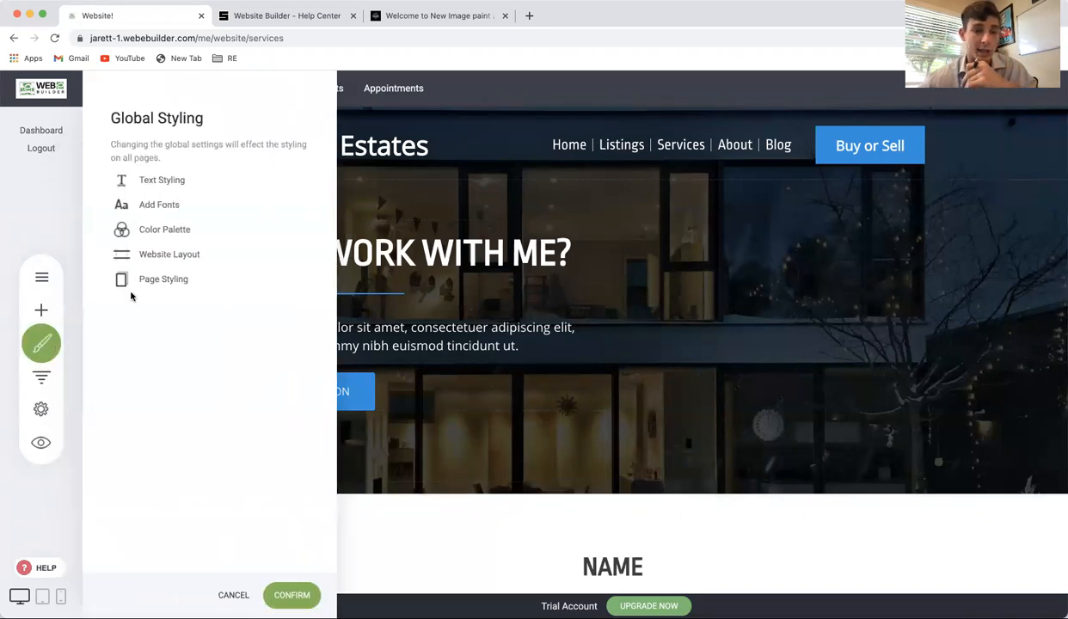
{"action": "left_click", "coordinate": [167, 232]}
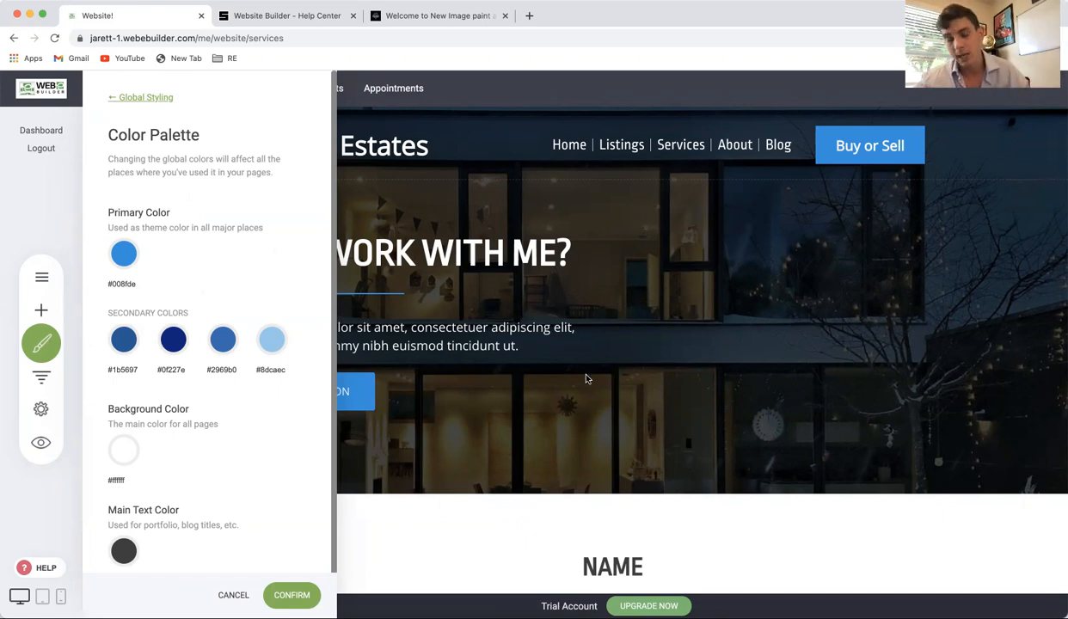
{"action": "left_click", "coordinate": [291, 595]}
Open Global Styling's font settings, showing Ropa Sans, and start adding a font.
{"action": "left_click", "coordinate": [47, 344]}
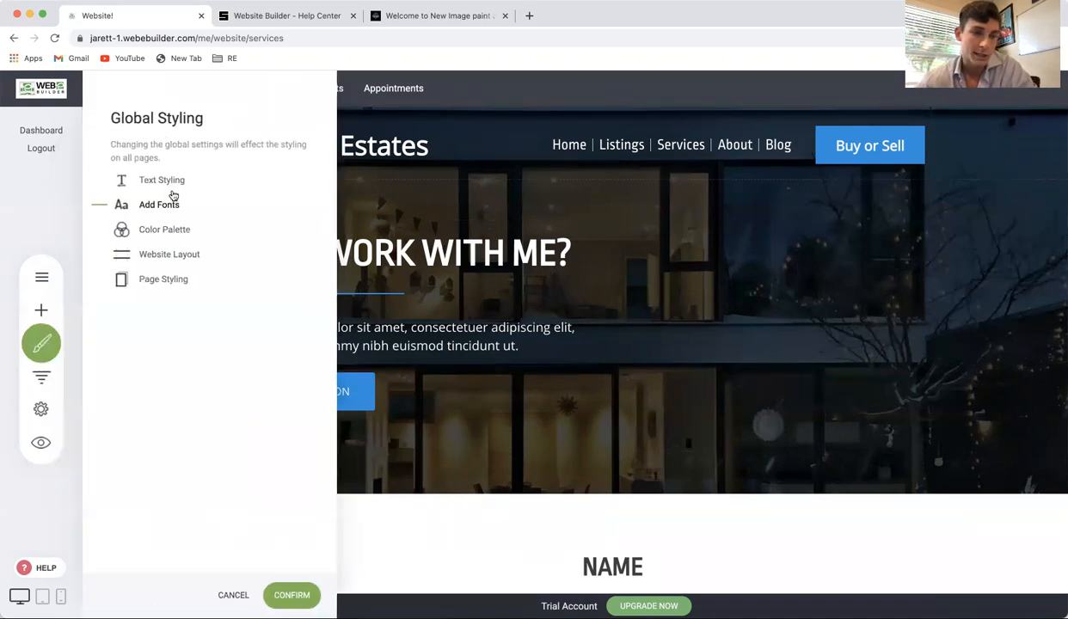
{"action": "left_click", "coordinate": [170, 203]}
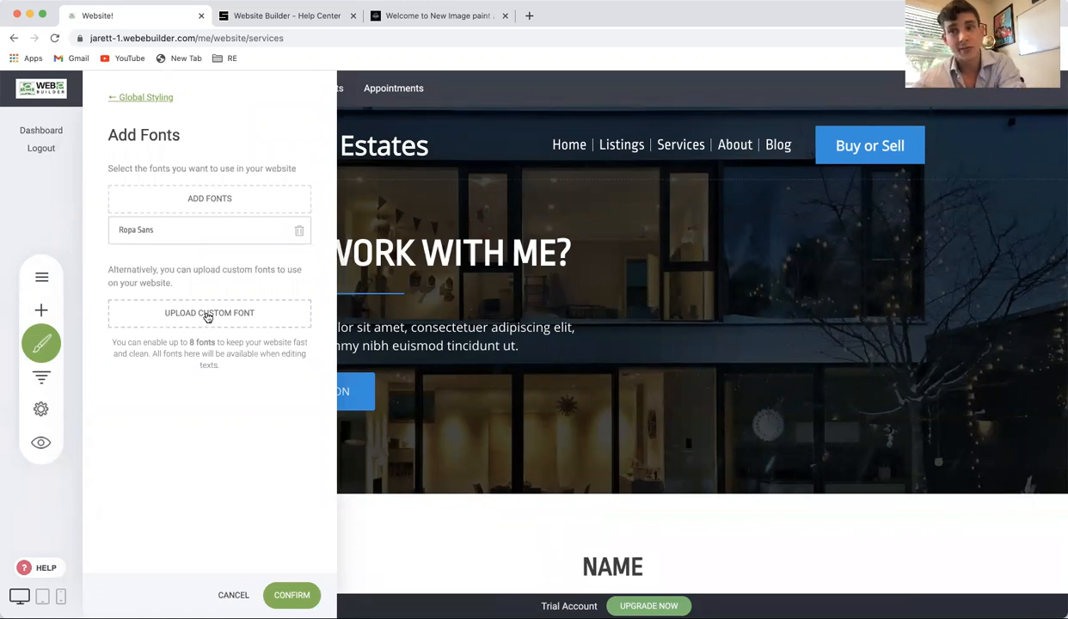
{"action": "left_click", "coordinate": [198, 200]}
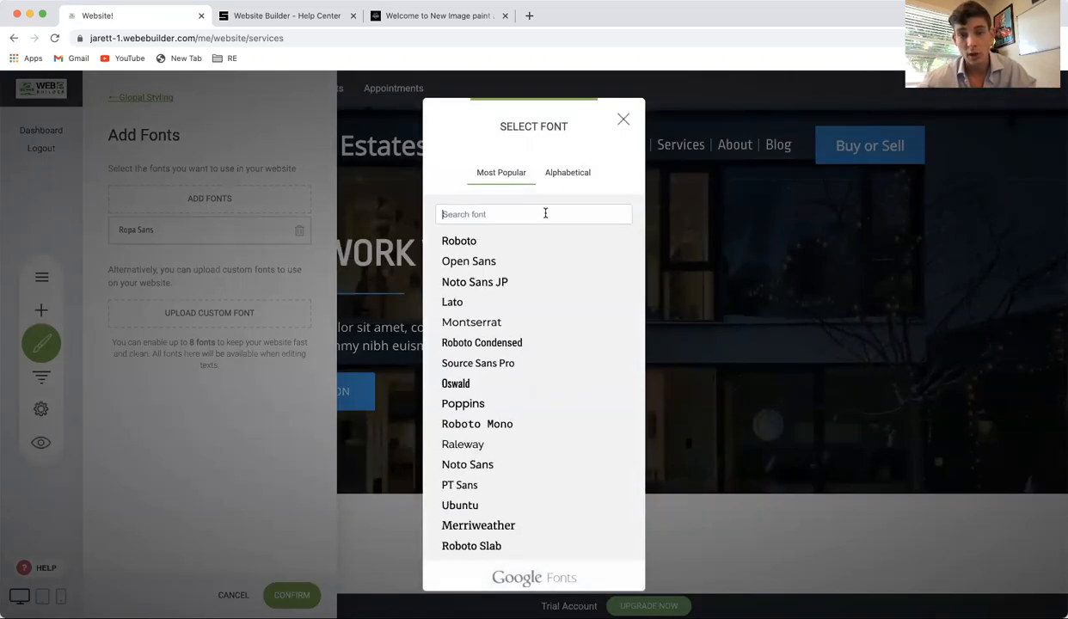
Scroll through the Google Fonts list and close the picker without choosing a font.
{"action": "scroll", "coordinate": [545, 253], "scroll_direction": "down", "scroll_amount": 5}
{"action": "scroll", "coordinate": [545, 254], "scroll_direction": "down", "scroll_amount": 15}
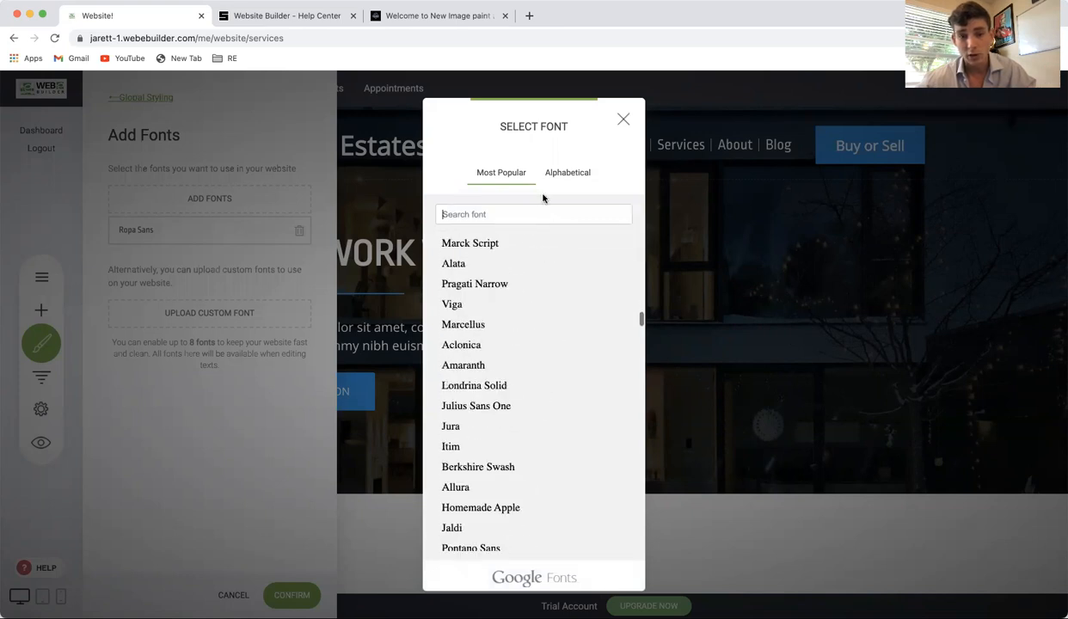
{"action": "left_click", "coordinate": [623, 119]}
Select the hero headline and review its font list, keeping Ropa Sans, then open Add Widget.
{"action": "left_click", "coordinate": [443, 206]}
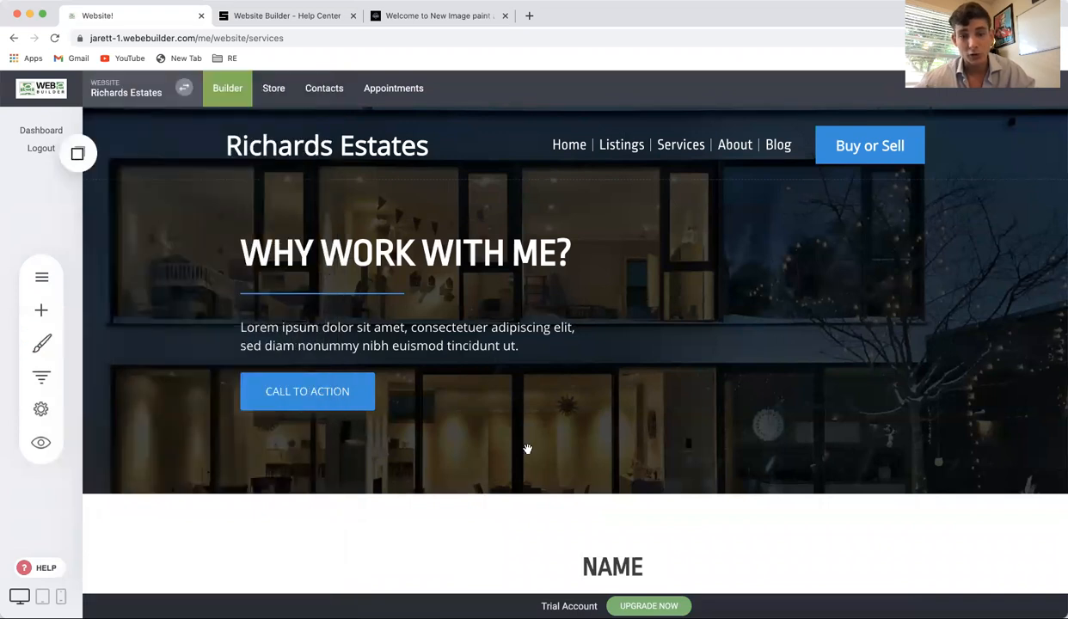
{"action": "left_click", "coordinate": [441, 252]}
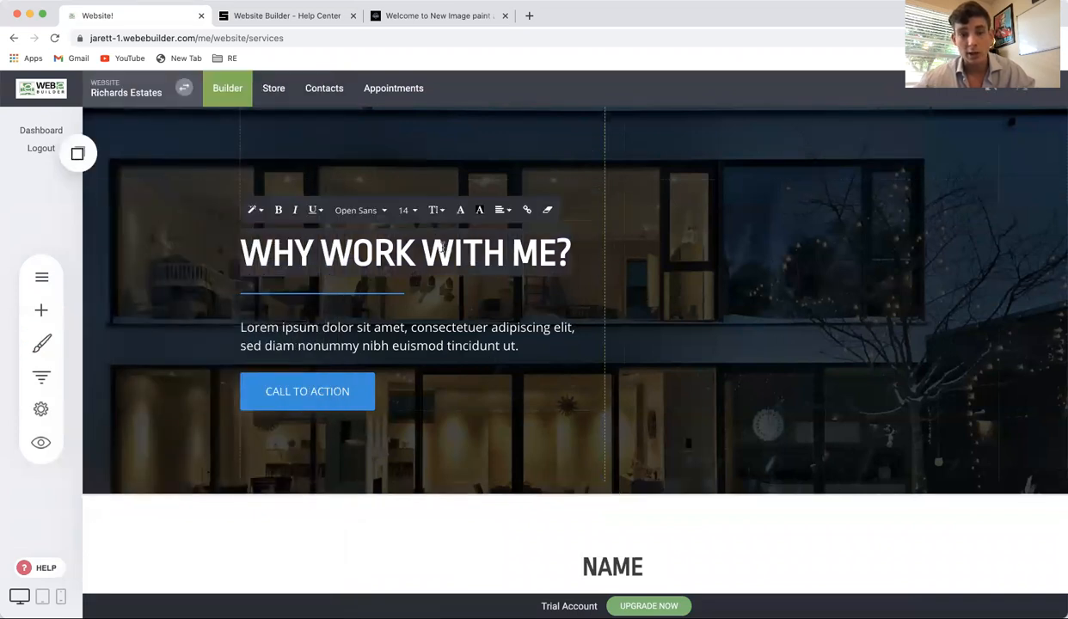
{"action": "left_click", "coordinate": [357, 211]}
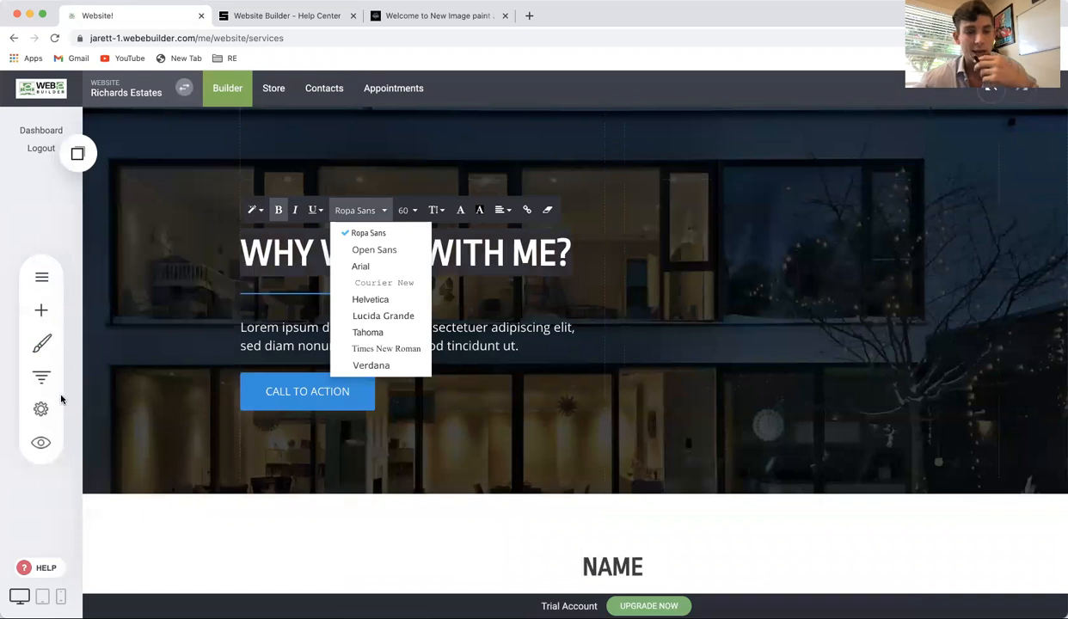
{"action": "left_click", "coordinate": [140, 348]}
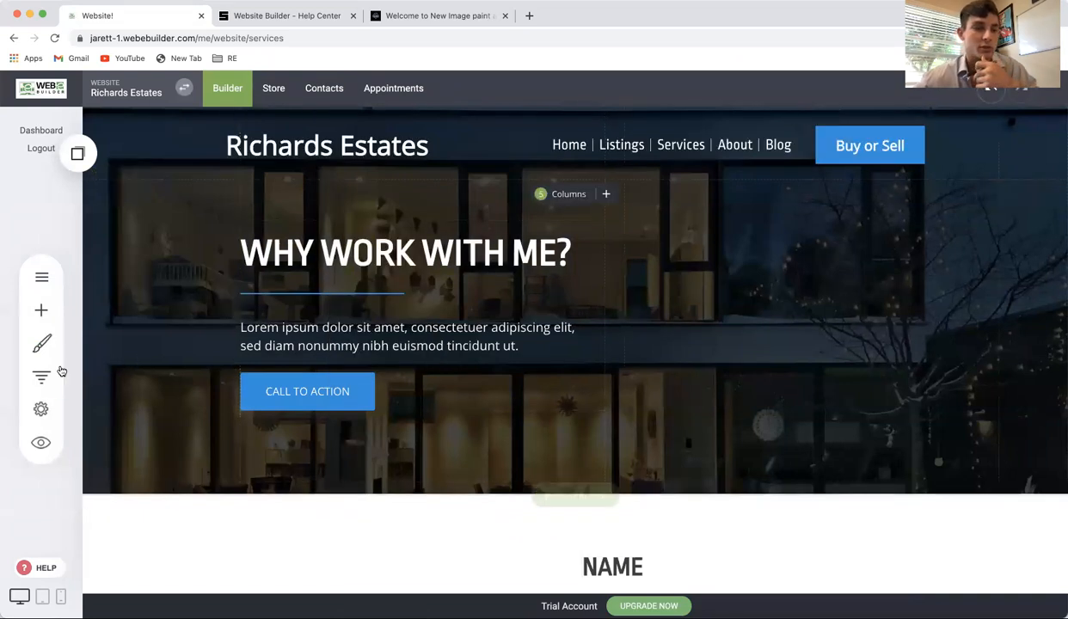
{"action": "left_click", "coordinate": [43, 313]}
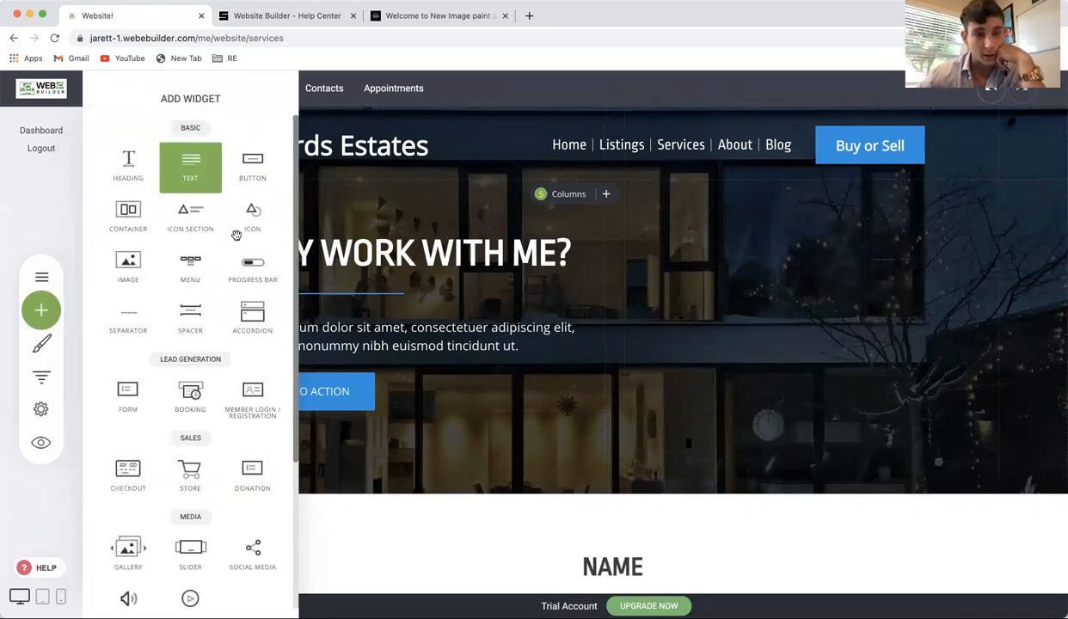
Drag a Basic Button widget into the hero below the 'WHY WORK WITH ME?' paragraph.
{"action": "scroll", "coordinate": [206, 363], "scroll_direction": "down", "scroll_amount": 5}
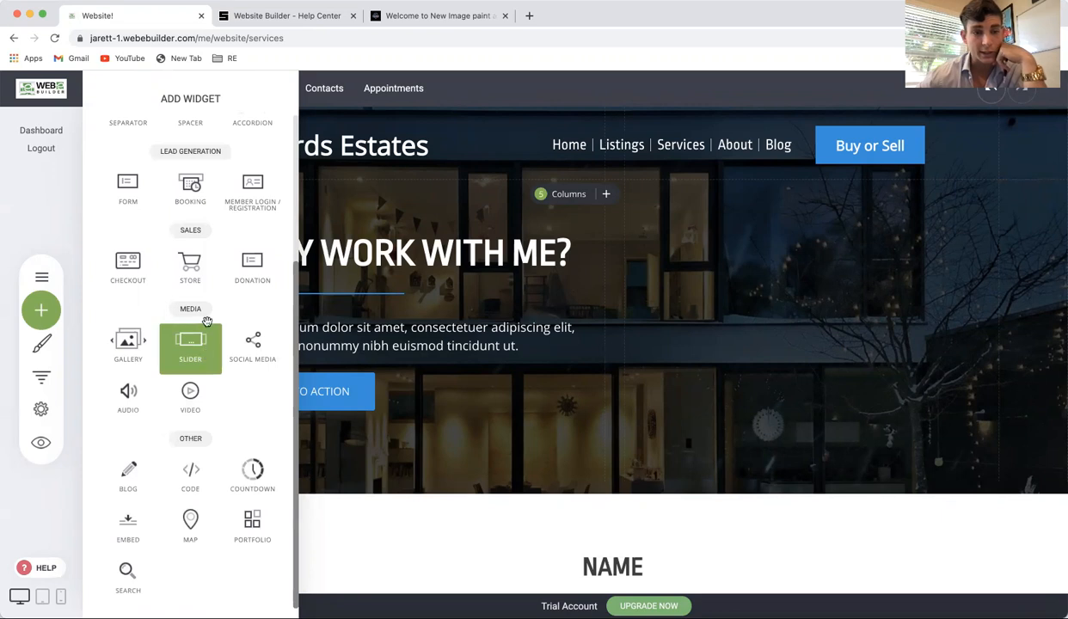
{"action": "scroll", "coordinate": [193, 473], "scroll_direction": "up", "scroll_amount": 5}
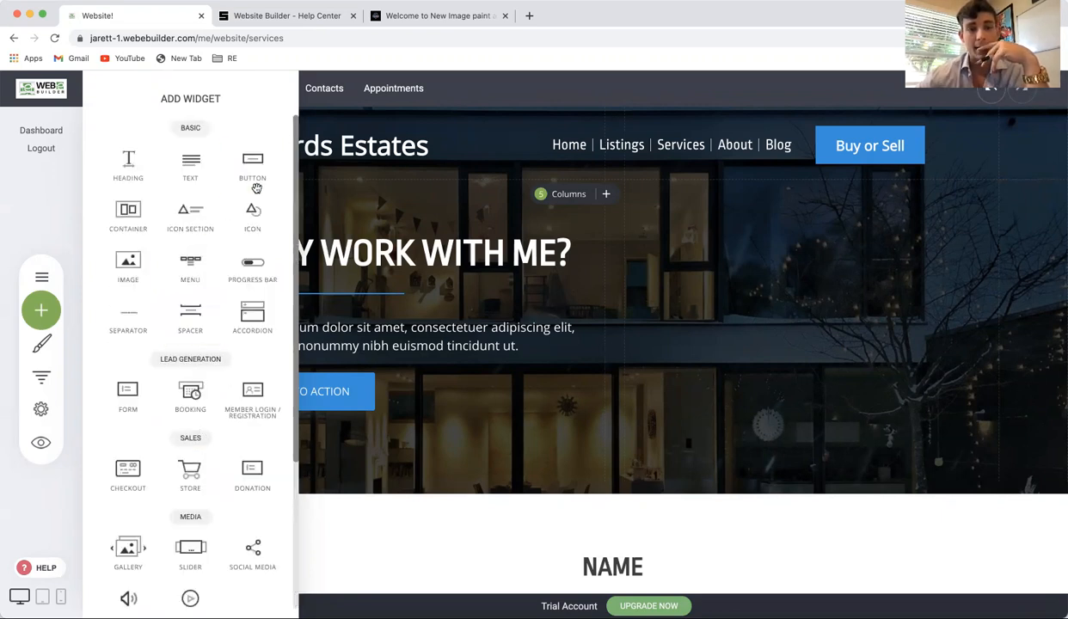
{"action": "left_click_drag", "start_coordinate": [375, 176], "coordinate": [360, 368]}
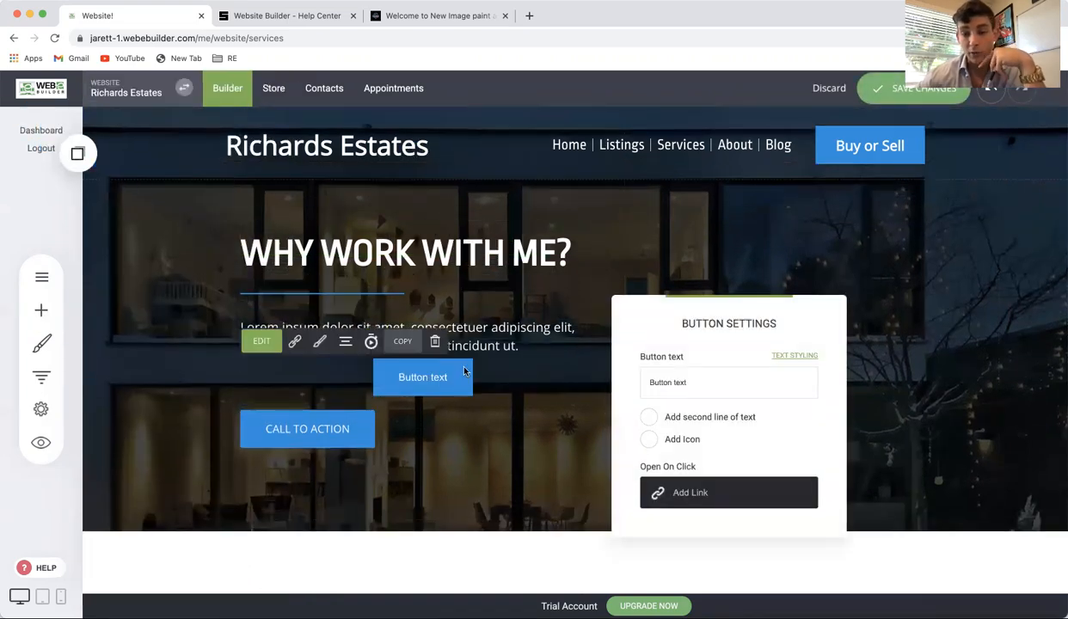
Link the new button to a page, trying Services before settling on the Webinar page.
{"action": "left_click", "coordinate": [672, 495]}
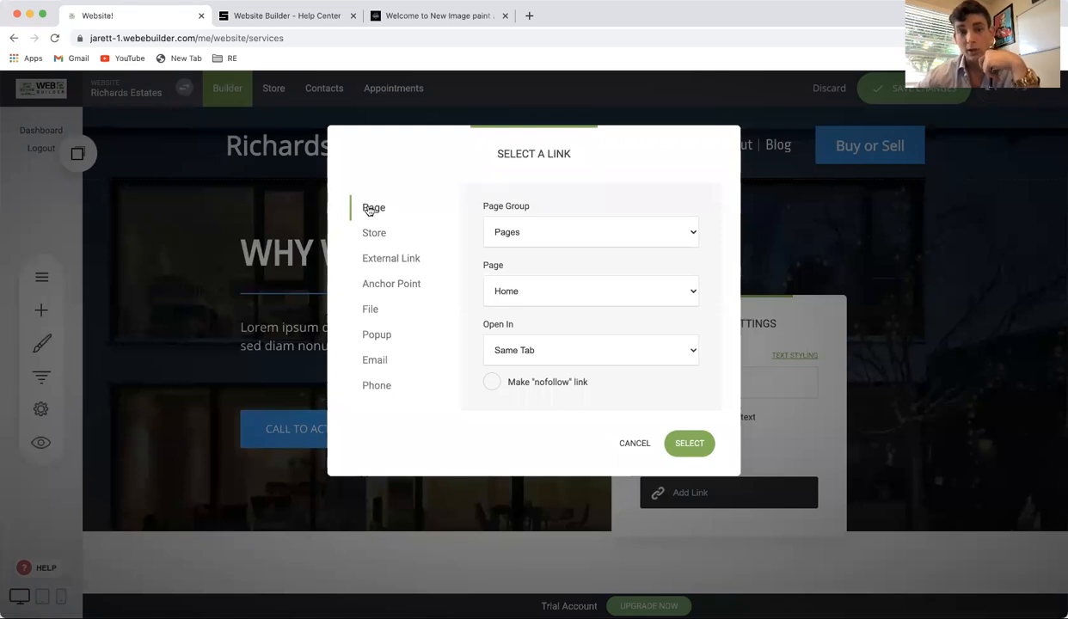
{"action": "left_click", "coordinate": [519, 286]}
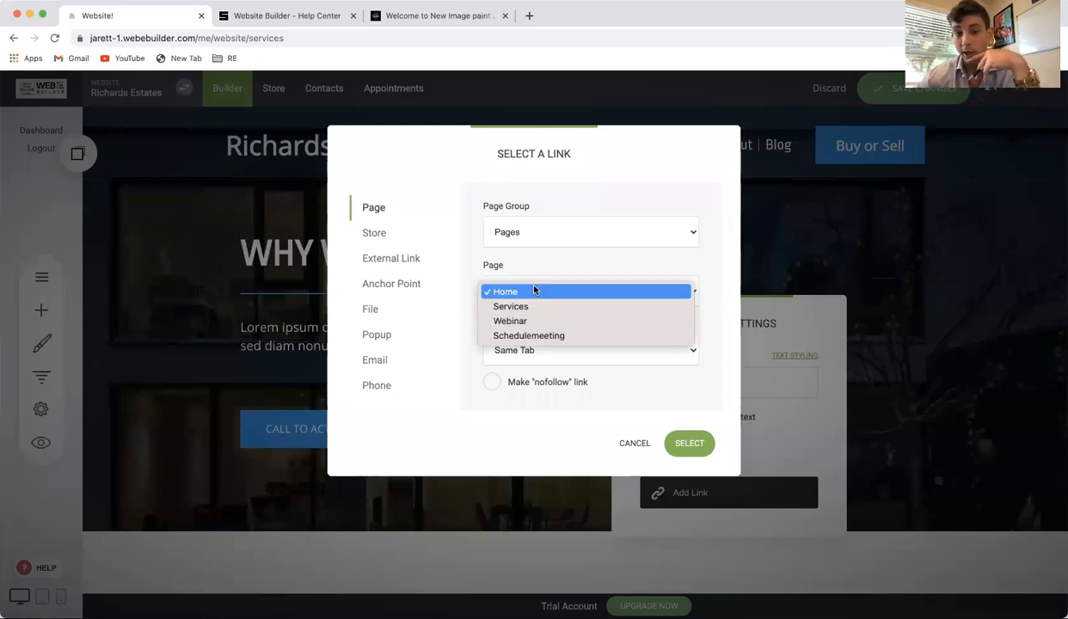
{"action": "left_click", "coordinate": [553, 165]}
{"action": "left_click", "coordinate": [539, 233]}
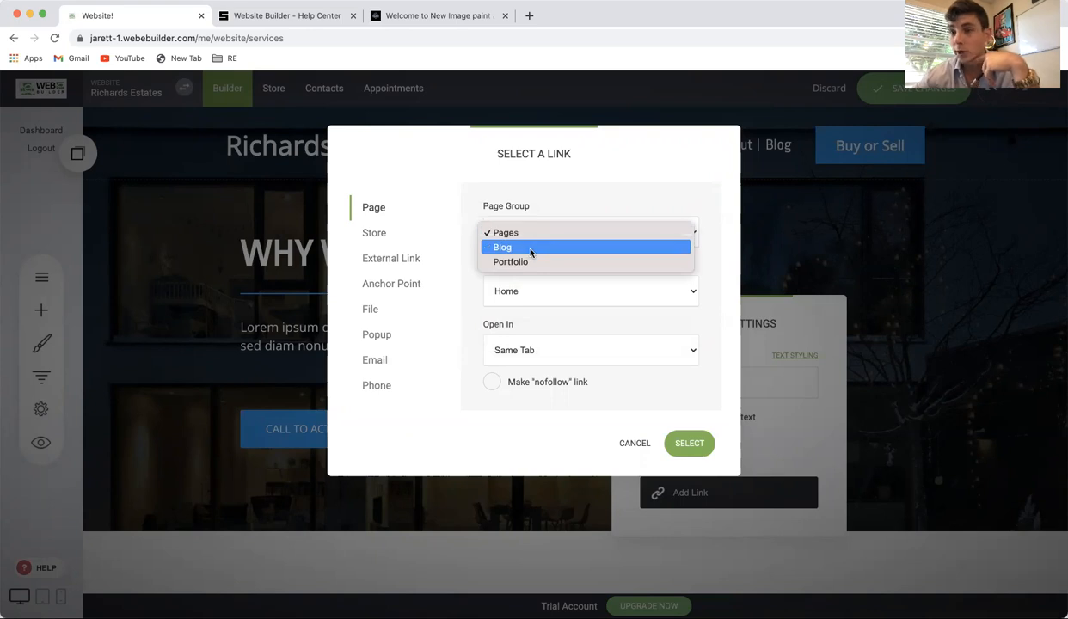
{"action": "left_click", "coordinate": [547, 196]}
{"action": "left_click", "coordinate": [518, 292]}
{"action": "left_click", "coordinate": [531, 307]}
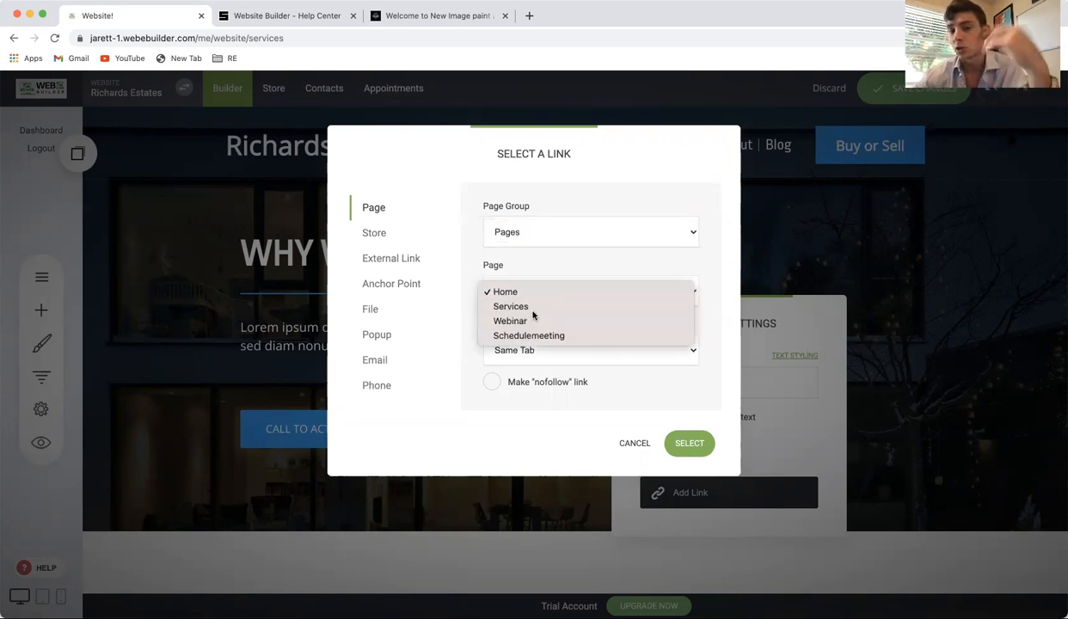
{"action": "left_click", "coordinate": [550, 284]}
{"action": "left_click", "coordinate": [559, 307]}
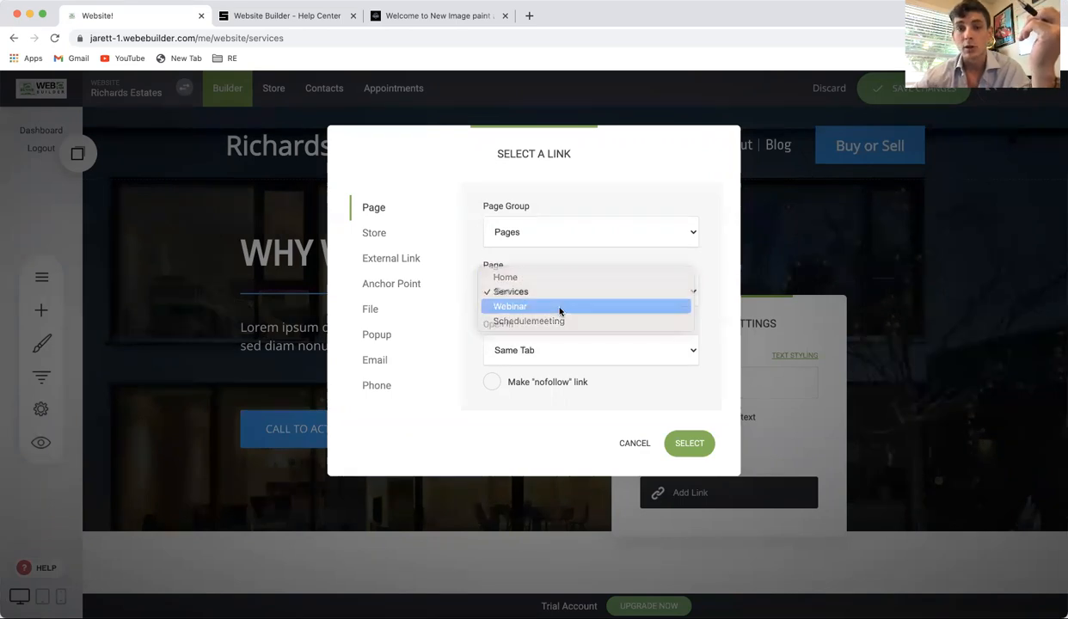
Switch the link's Open In setting to a new tab, then back to the same tab.
{"action": "left_click", "coordinate": [633, 354]}
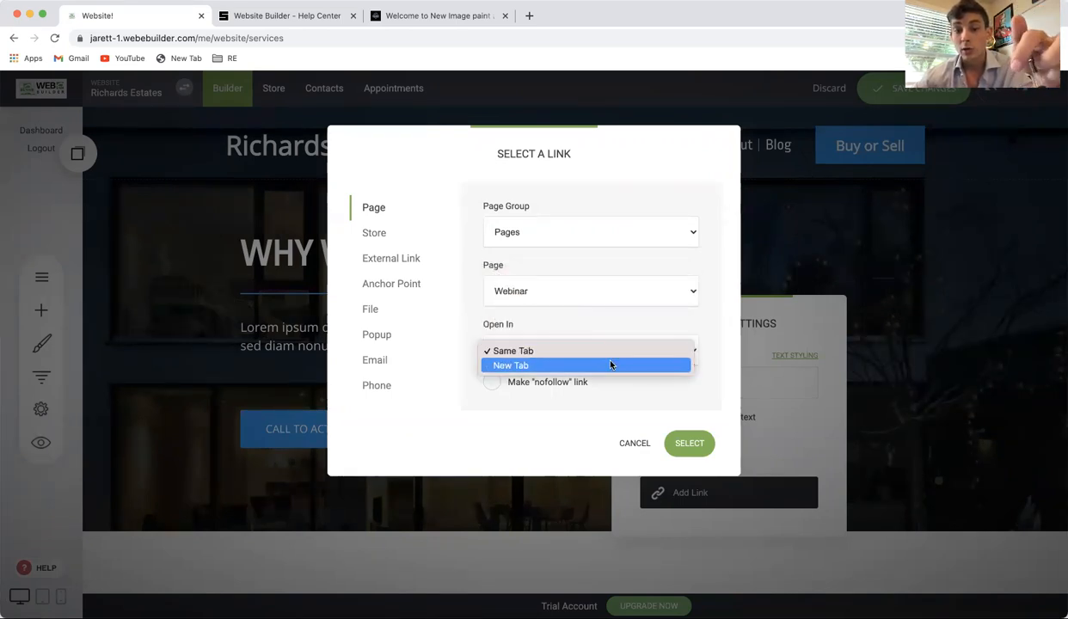
{"action": "left_click", "coordinate": [610, 364]}
{"action": "left_click", "coordinate": [605, 358]}
{"action": "left_click", "coordinate": [584, 334]}
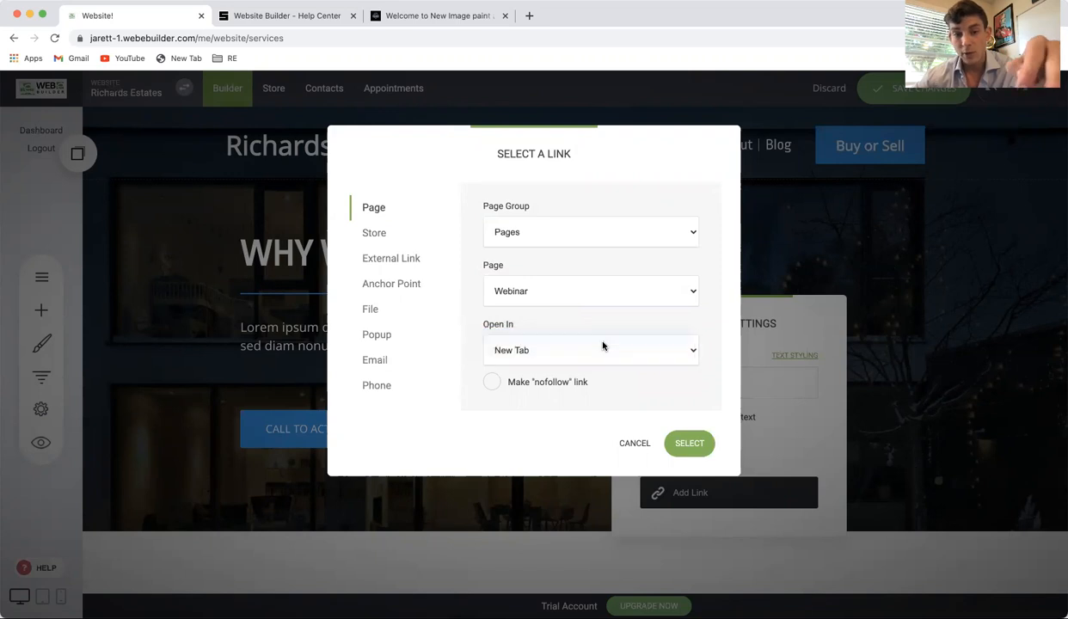
Check the Store option, change the link to External Link, and move to the Help Center tab.
{"action": "left_click", "coordinate": [384, 234]}
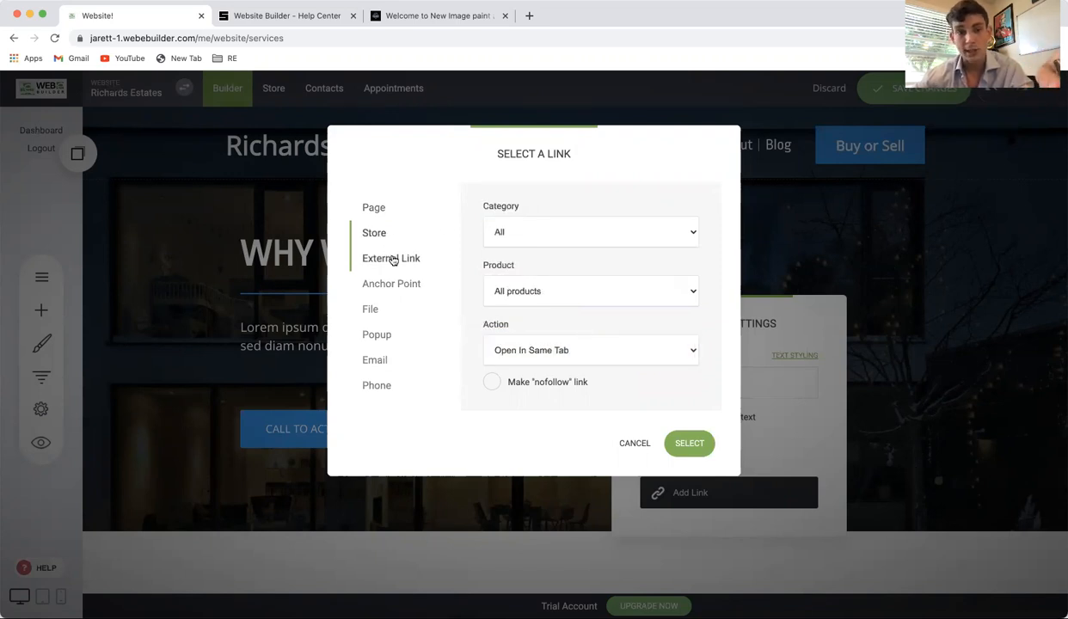
{"action": "left_click", "coordinate": [393, 261]}
{"action": "left_click", "coordinate": [513, 282]}
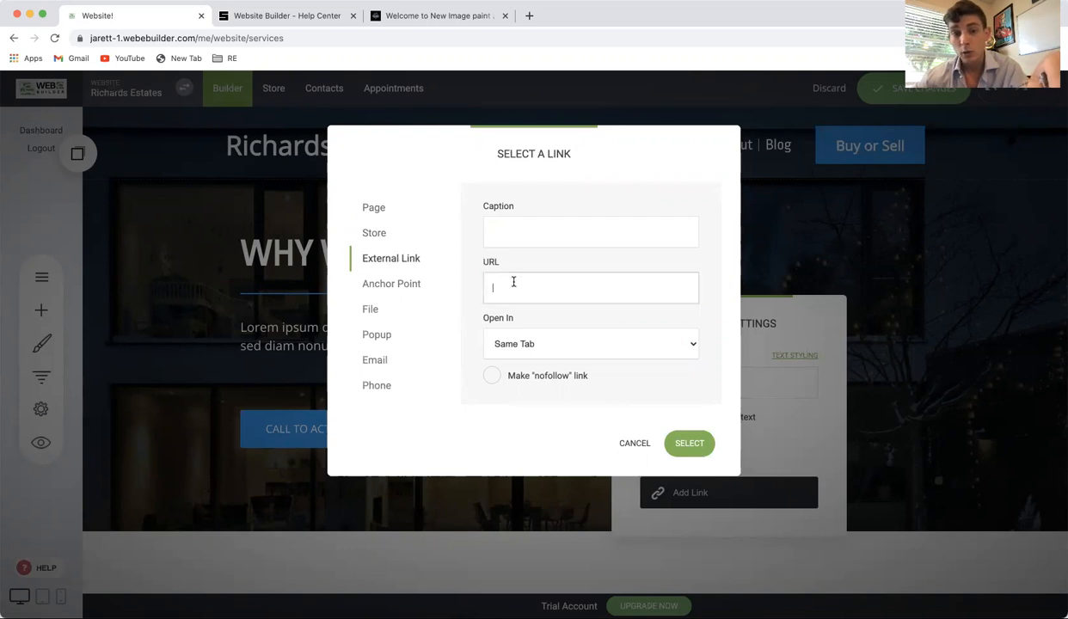
{"action": "left_click", "coordinate": [278, 17]}
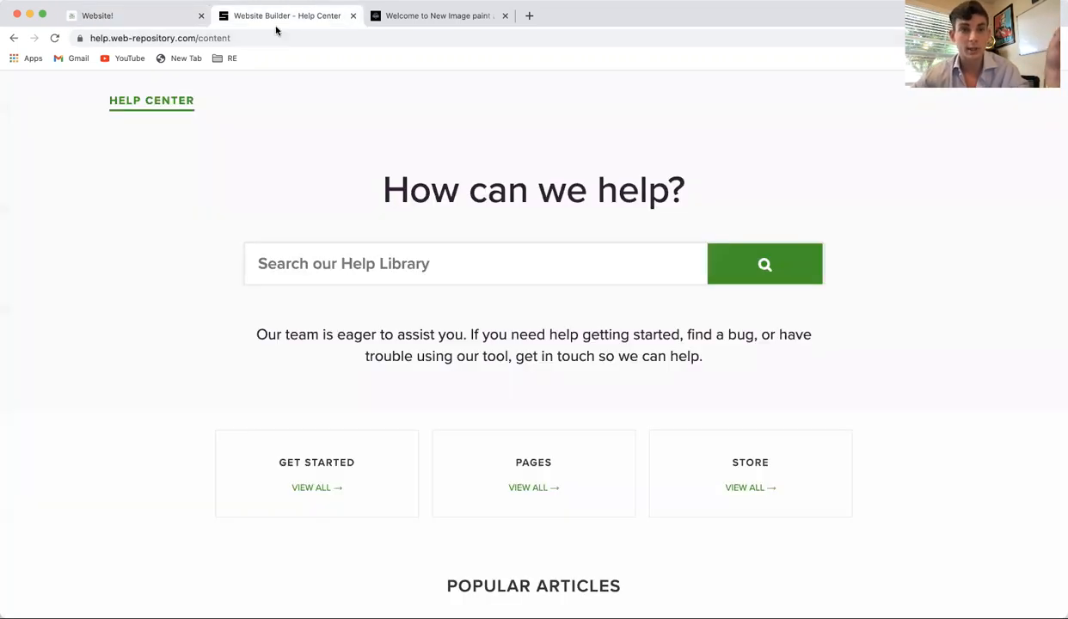
Paste the Help Center URL as the button link, clear it, and close the link dialogs unlinked.
{"action": "left_click", "coordinate": [275, 32]}
{"action": "key", "text": "super+c"}
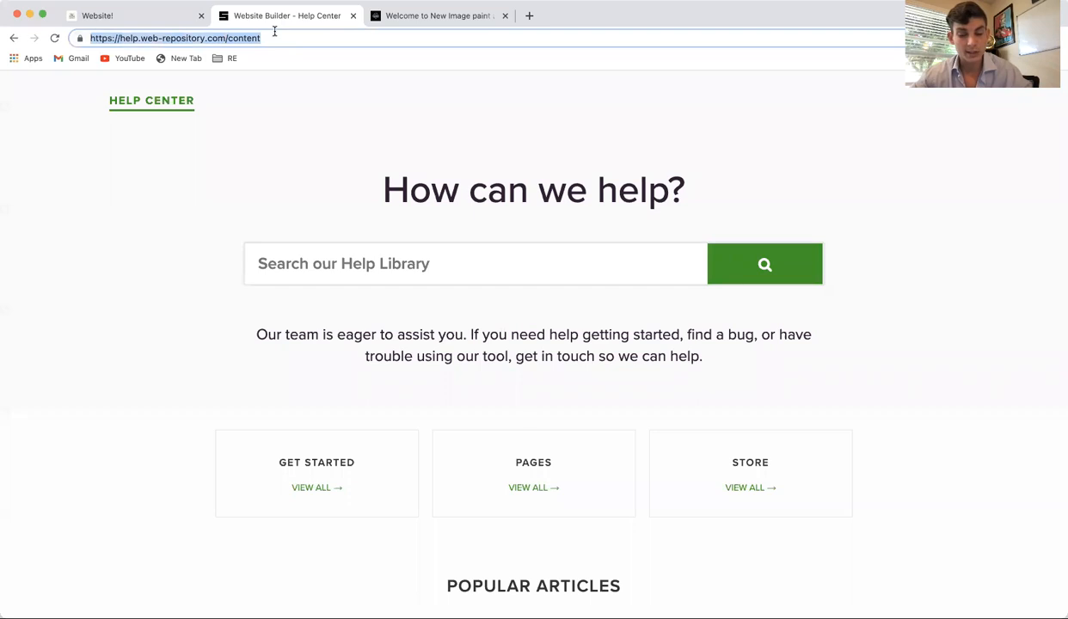
{"action": "left_click", "coordinate": [148, 16]}
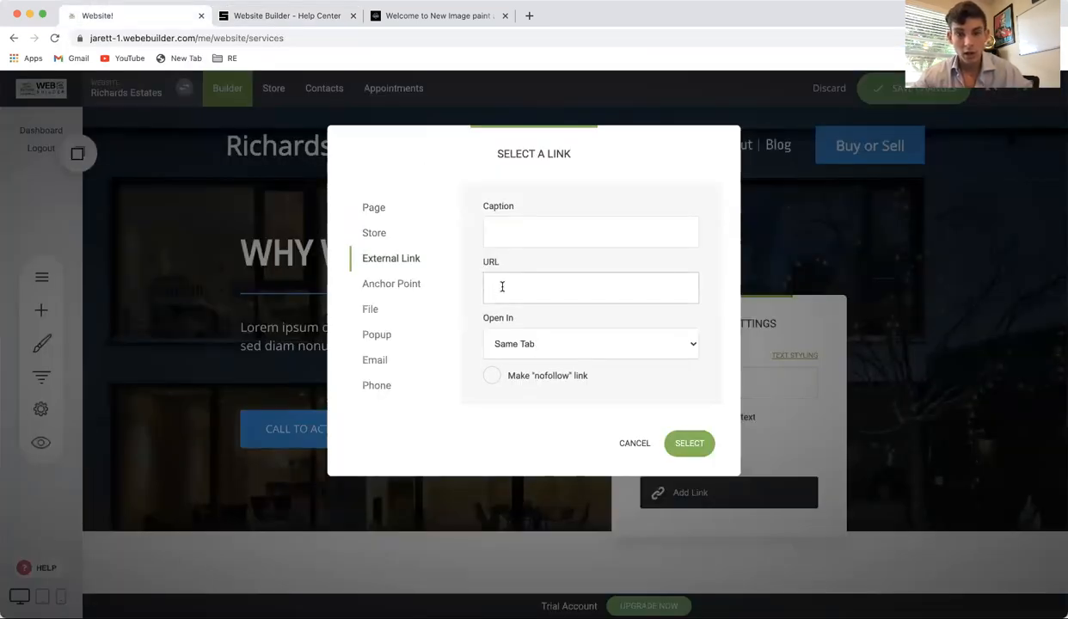
{"action": "key", "text": "super+v"}
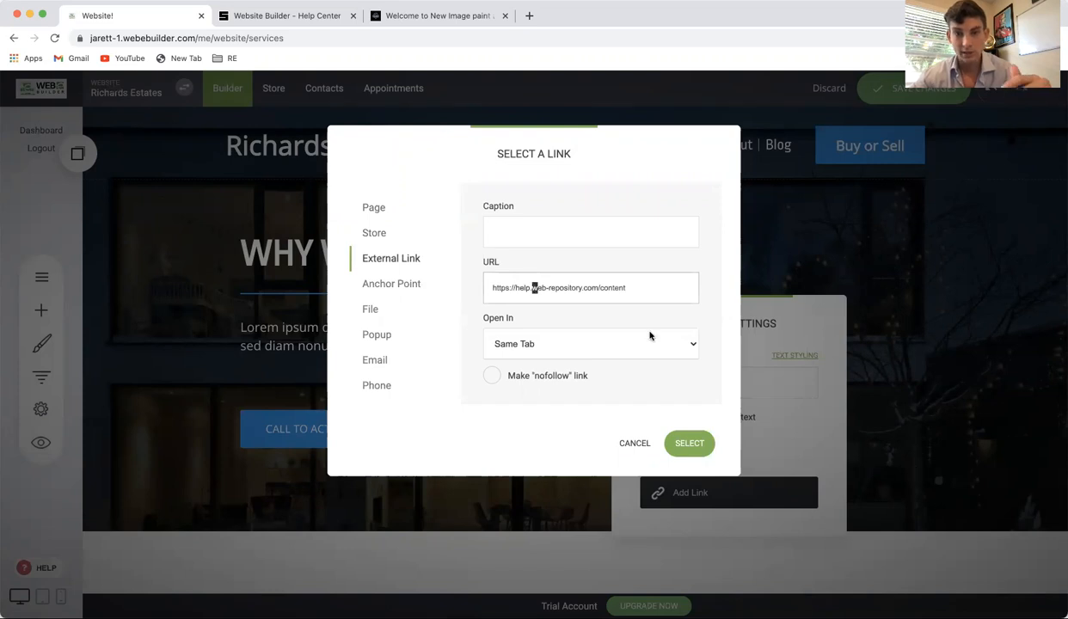
{"action": "triple_click", "coordinate": [646, 292]}
{"action": "key", "text": "BackSpace"}
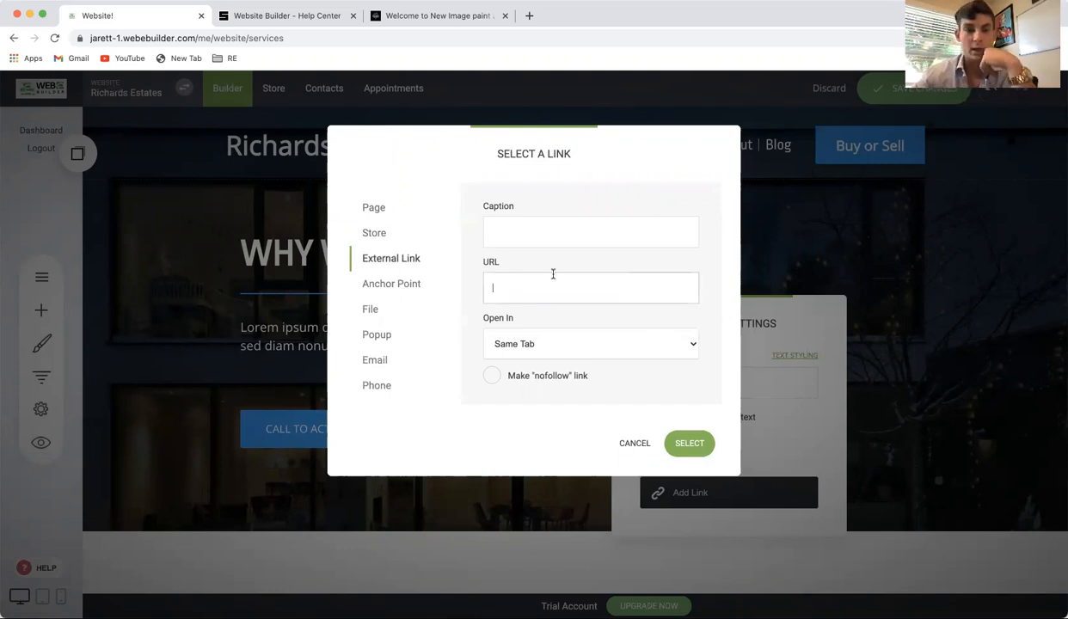
{"action": "left_click", "coordinate": [381, 284]}
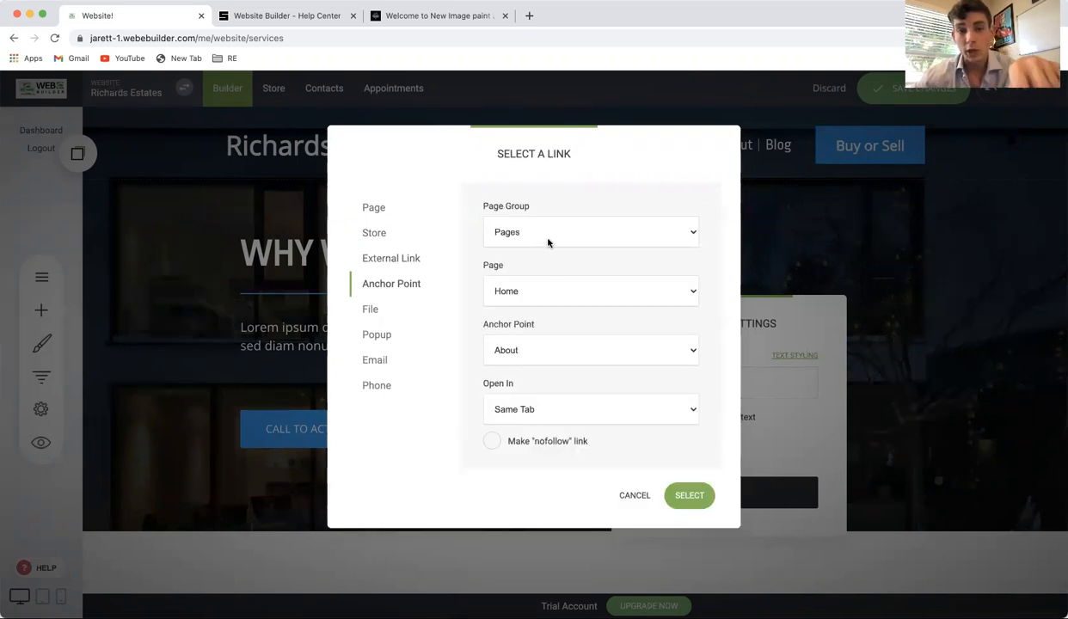
{"action": "left_click", "coordinate": [633, 494]}
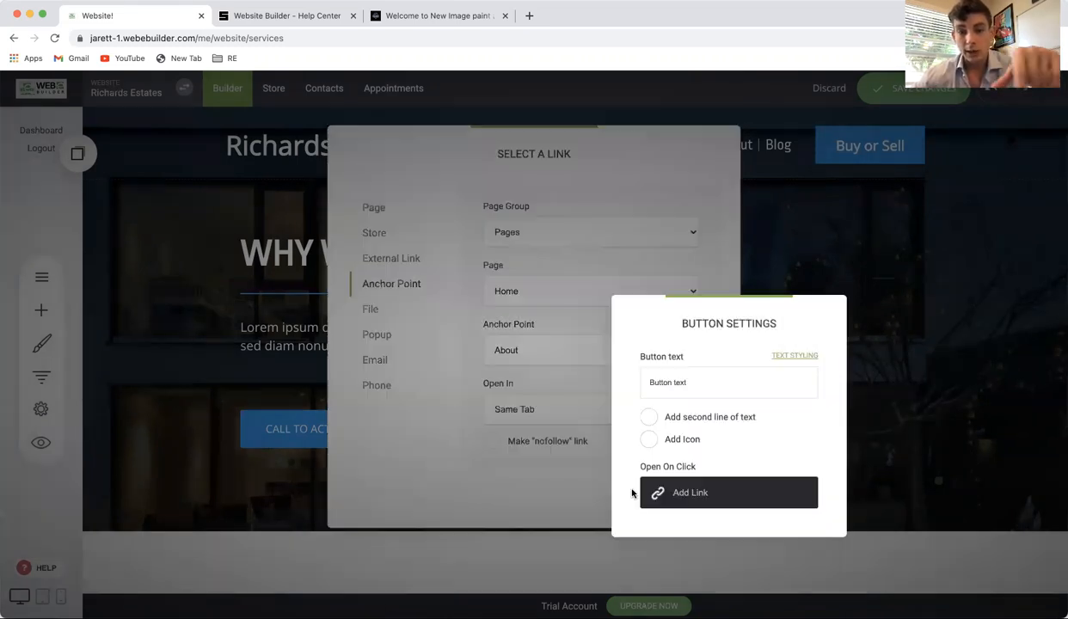
{"action": "left_click", "coordinate": [469, 374]}
Delete the new placeholder button from the hero section.
{"action": "left_click", "coordinate": [435, 381]}
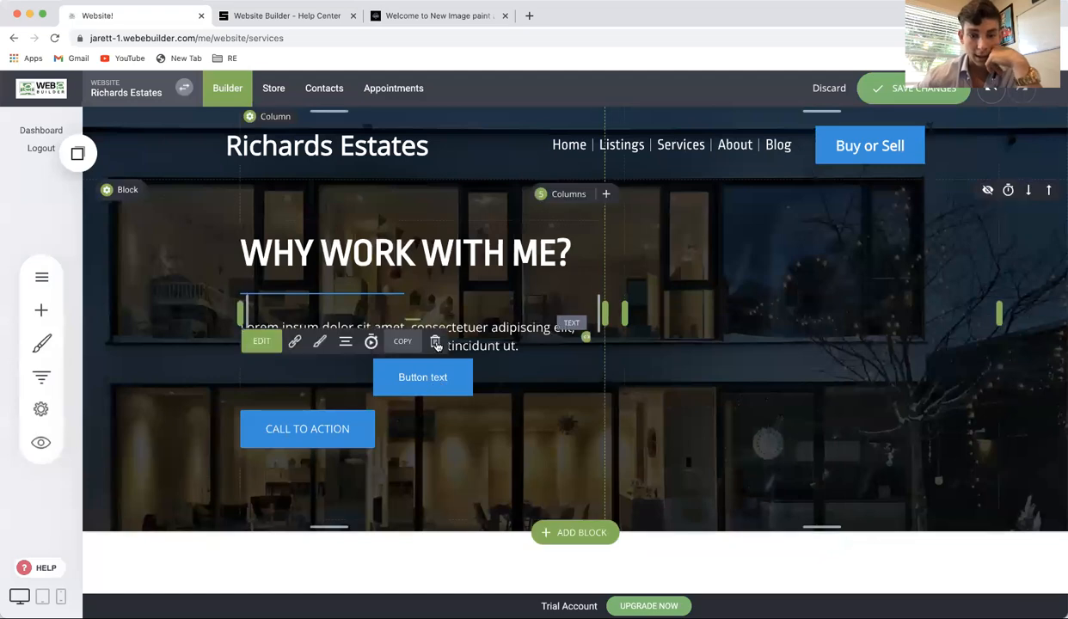
{"action": "left_click", "coordinate": [370, 341]}
{"action": "left_click", "coordinate": [584, 339]}
{"action": "scroll", "coordinate": [560, 452], "scroll_direction": "down", "scroll_amount": 10}
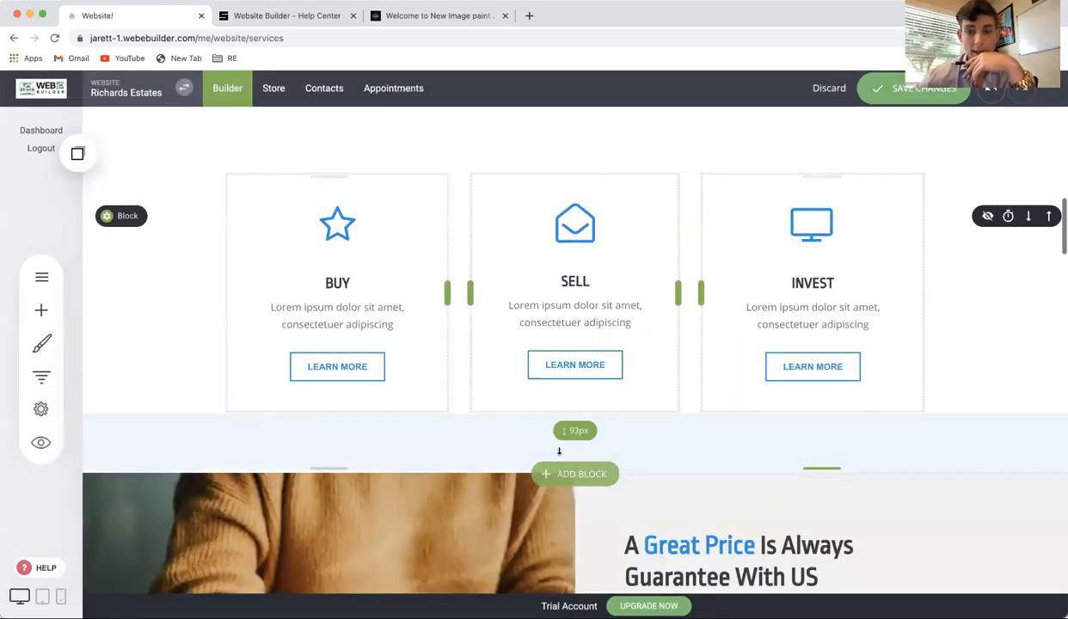
Open the Great Price section's container settings and enable Add Anchor Point.
{"action": "scroll", "coordinate": [560, 452], "scroll_direction": "up", "scroll_amount": 9}
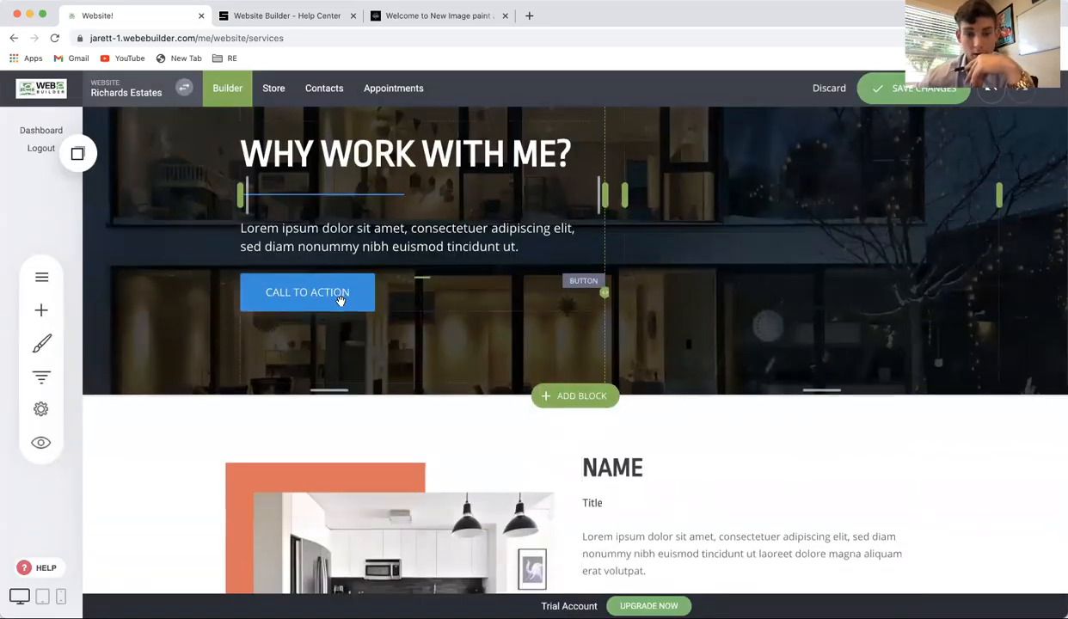
{"action": "scroll", "coordinate": [340, 297], "scroll_direction": "down", "scroll_amount": 8}
{"action": "scroll", "coordinate": [341, 301], "scroll_direction": "up", "scroll_amount": 3}
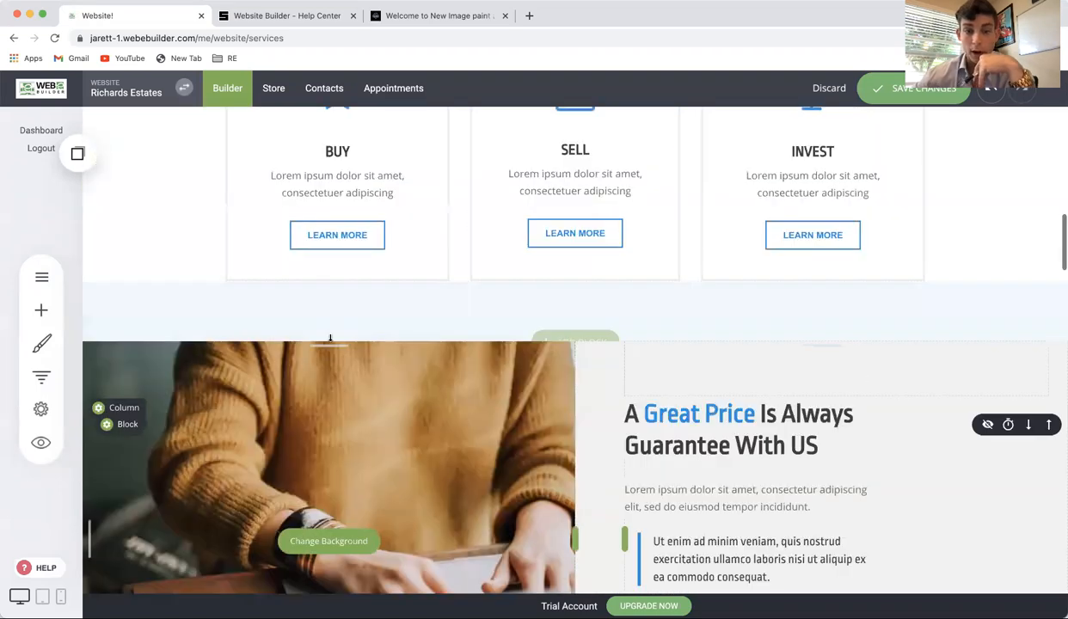
{"action": "scroll", "coordinate": [146, 296], "scroll_direction": "down", "scroll_amount": 2}
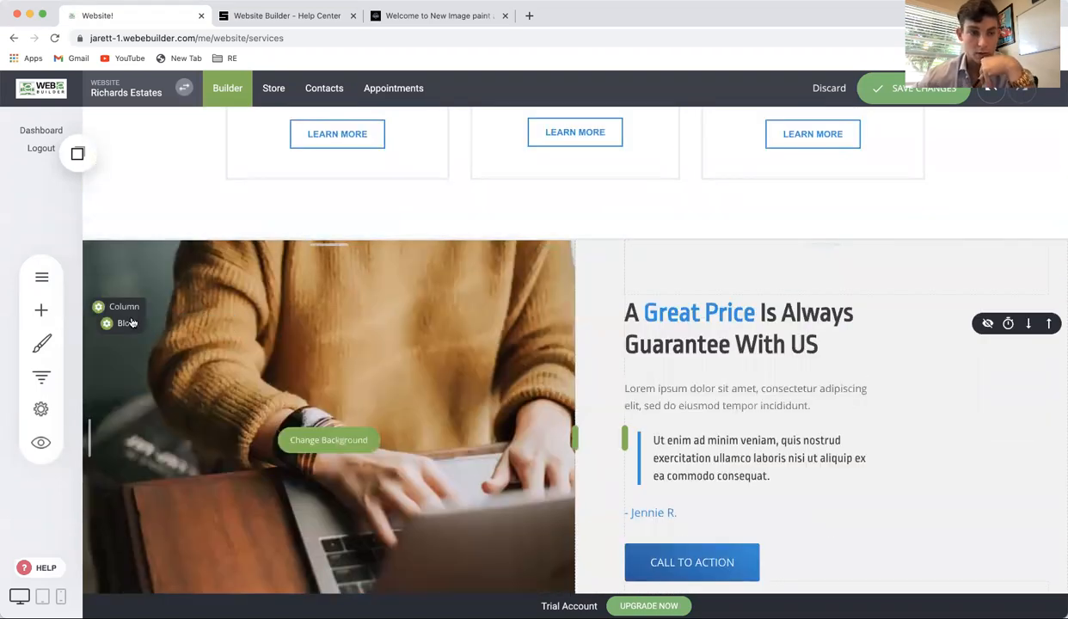
{"action": "left_click", "coordinate": [127, 328]}
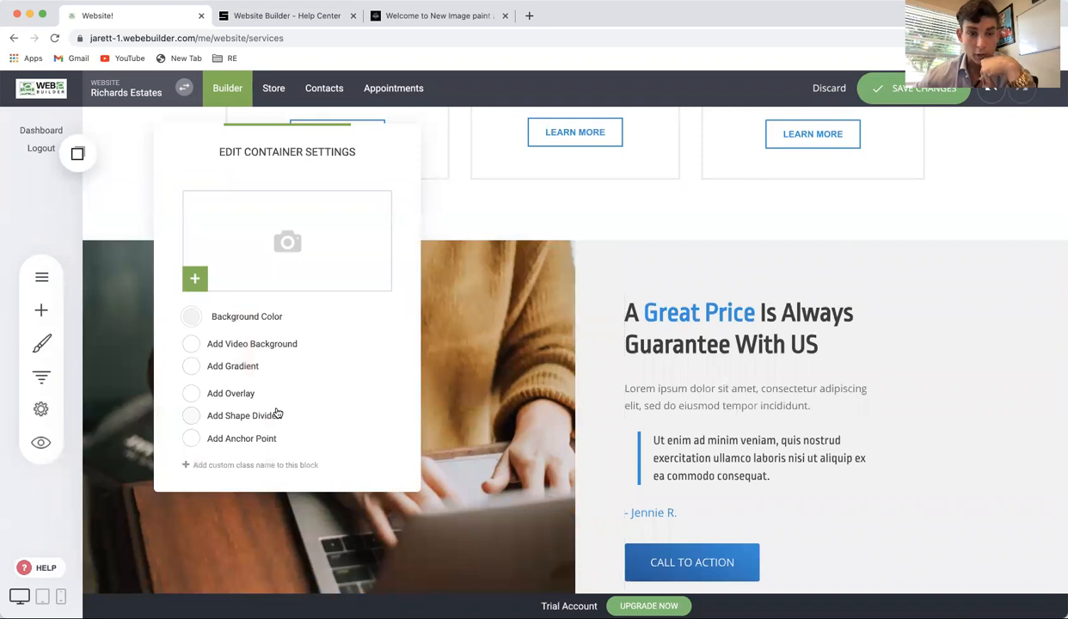
{"action": "left_click", "coordinate": [241, 439]}
Name the anchor point 'test anchor' and save the page.
{"action": "double_click", "coordinate": [245, 487]}
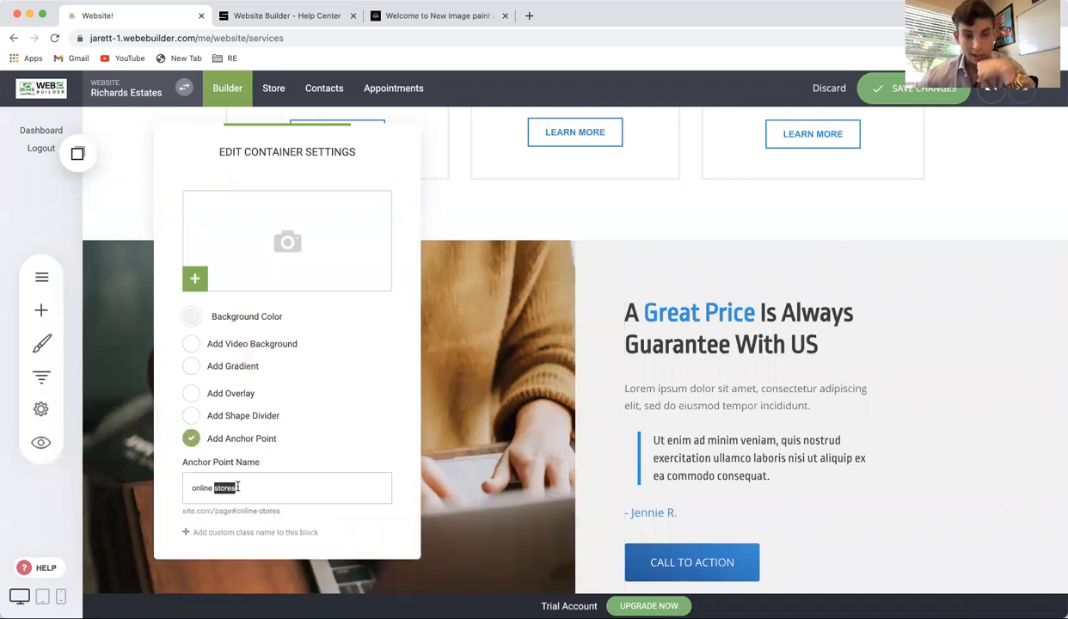
{"action": "triple_click", "coordinate": [250, 488]}
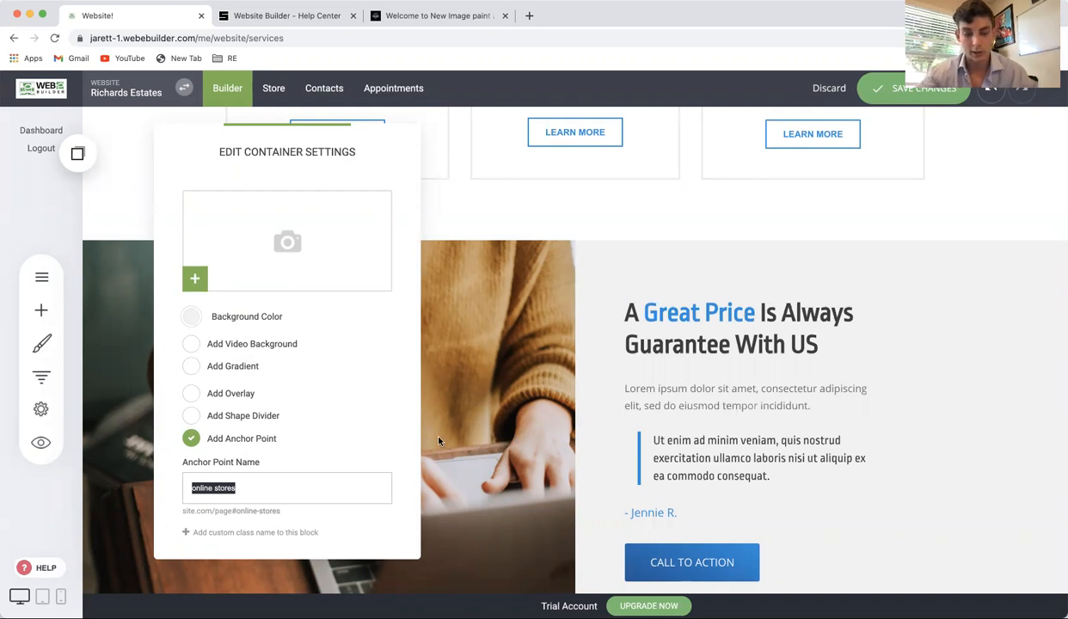
{"action": "type", "text": "test anchor"}
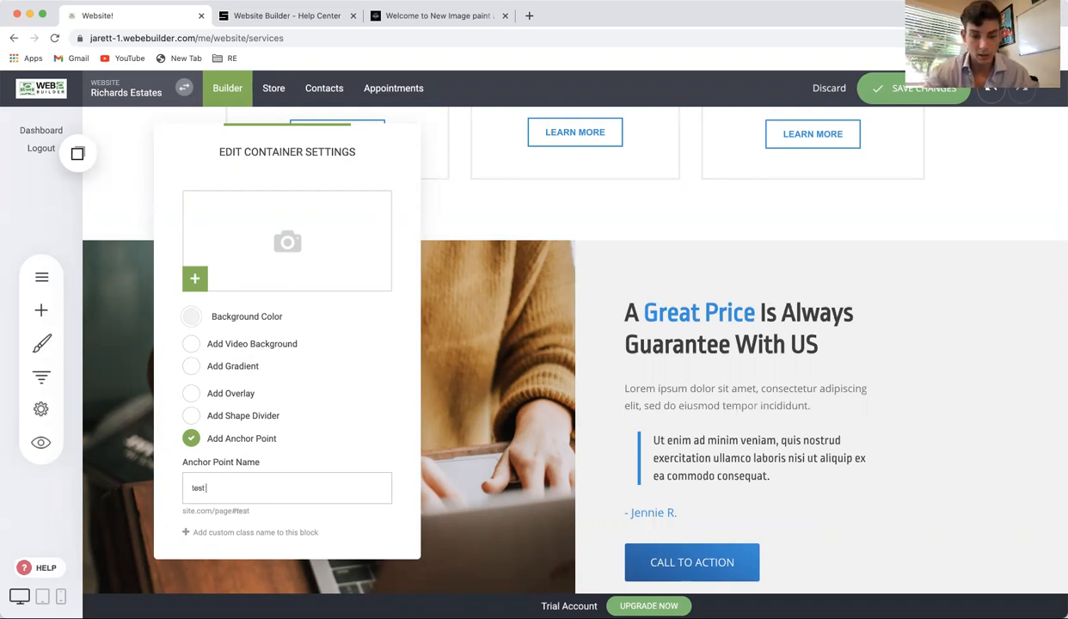
{"action": "left_click", "coordinate": [582, 320]}
{"action": "left_click", "coordinate": [860, 88]}
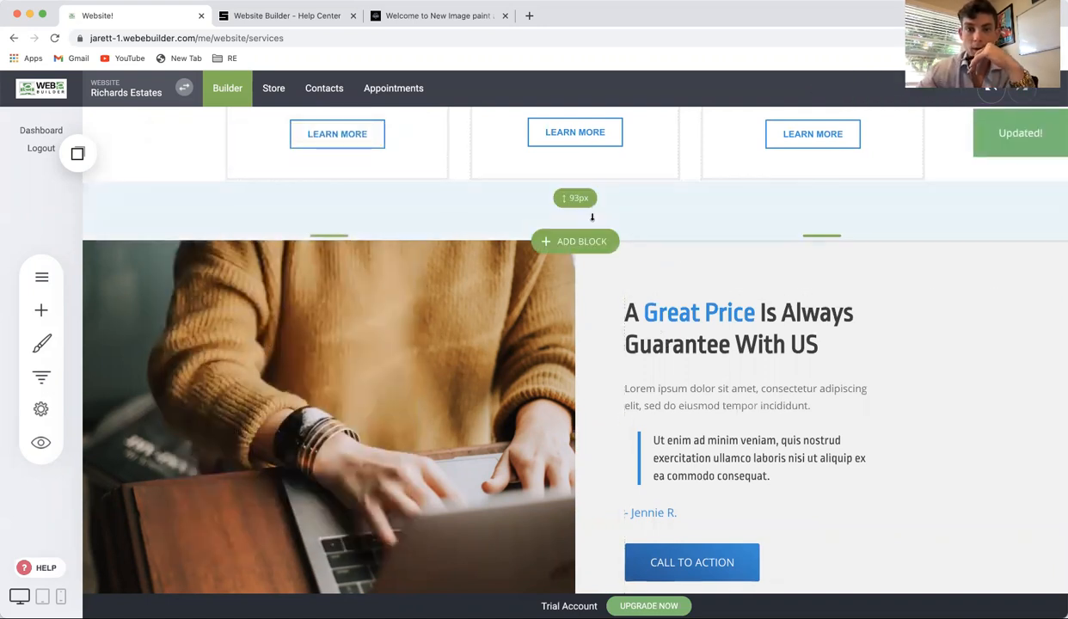
{"action": "left_click", "coordinate": [318, 387]}
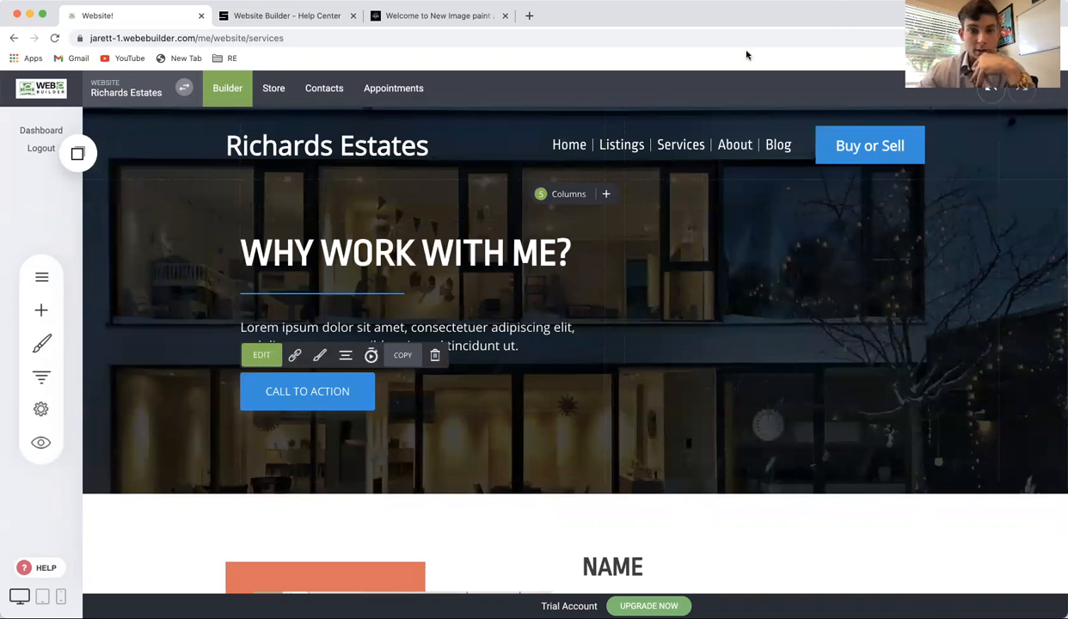
Link the CALL TO ACTION button to the Services page's 'test anchor' anchor point and save.
{"action": "left_click", "coordinate": [294, 355]}
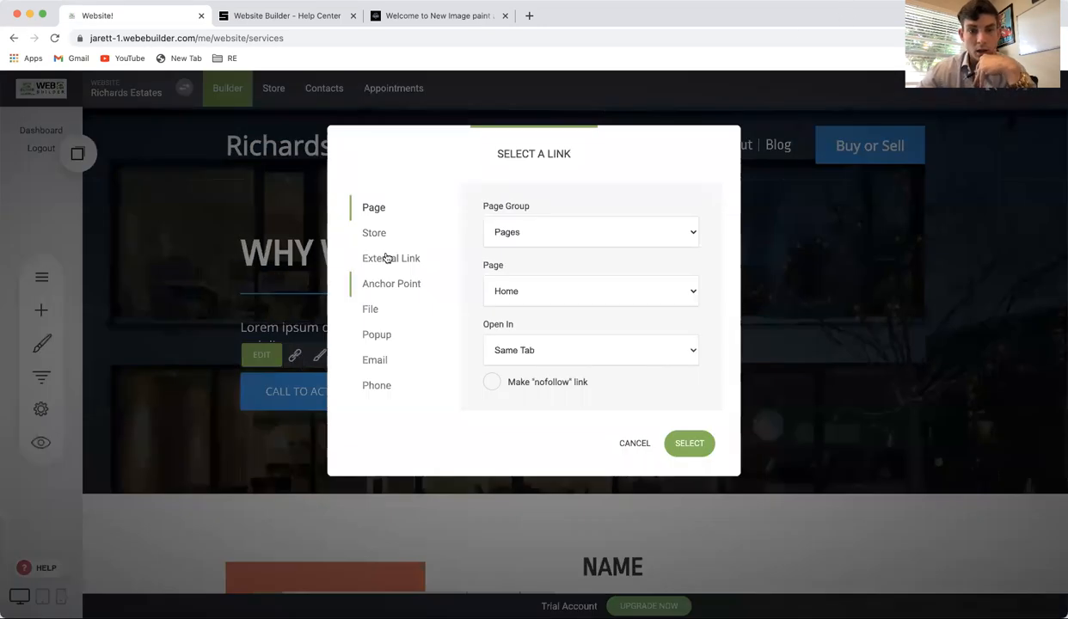
{"action": "left_click", "coordinate": [394, 290]}
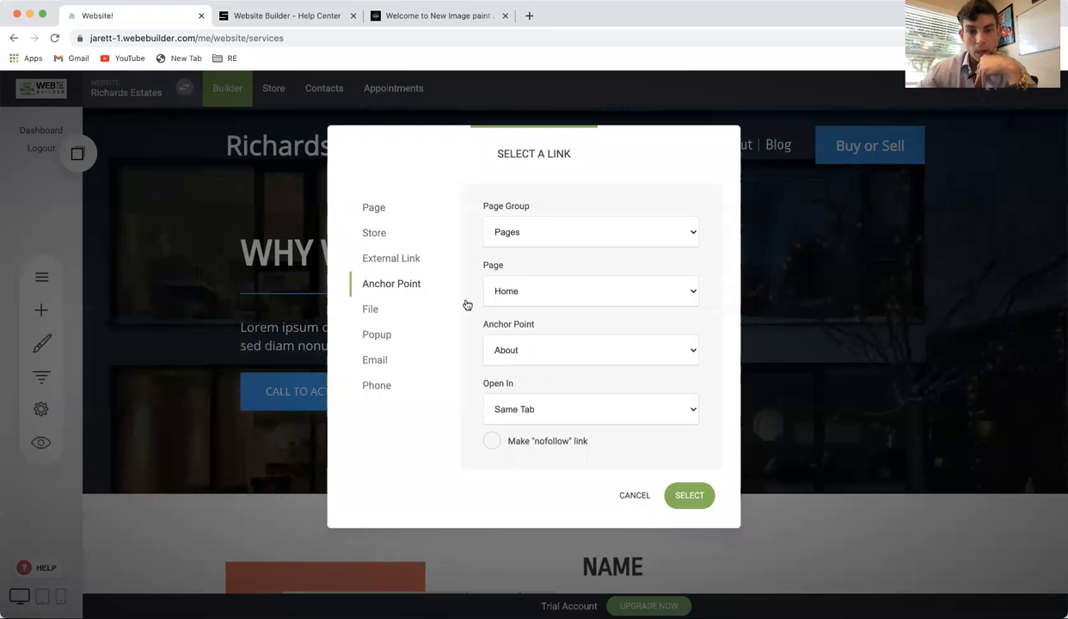
{"action": "left_click", "coordinate": [516, 289]}
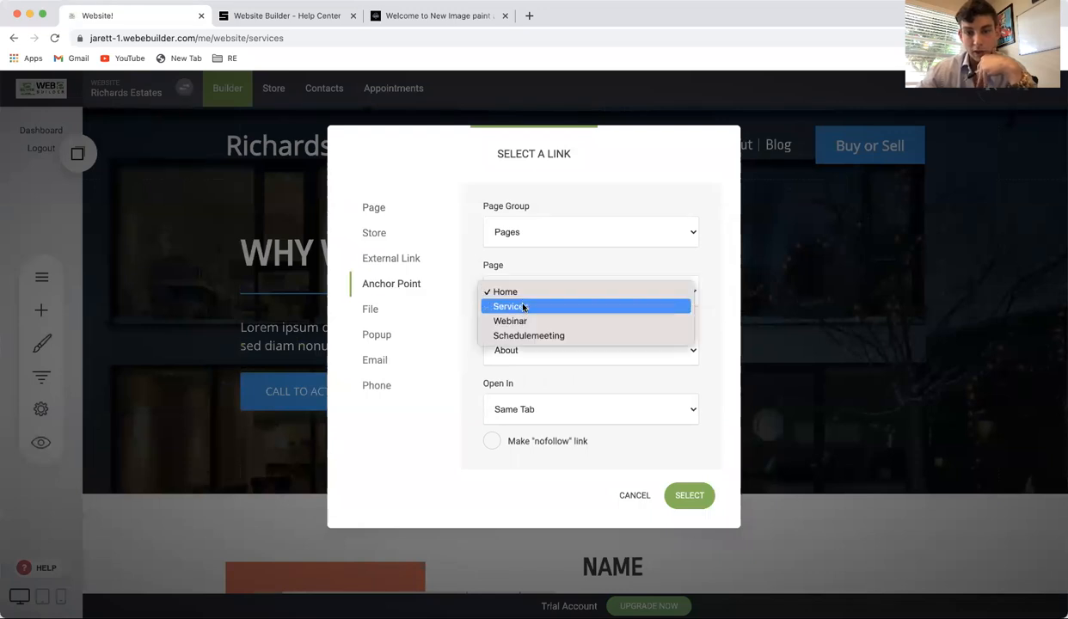
{"action": "left_click", "coordinate": [523, 307]}
{"action": "left_click", "coordinate": [509, 340]}
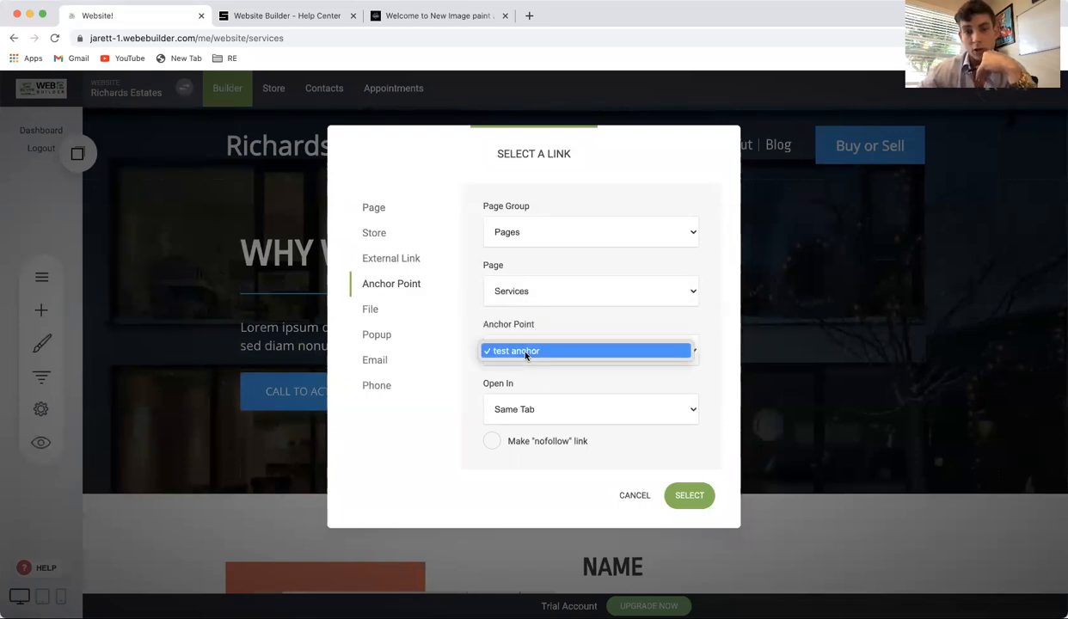
{"action": "left_click", "coordinate": [566, 356]}
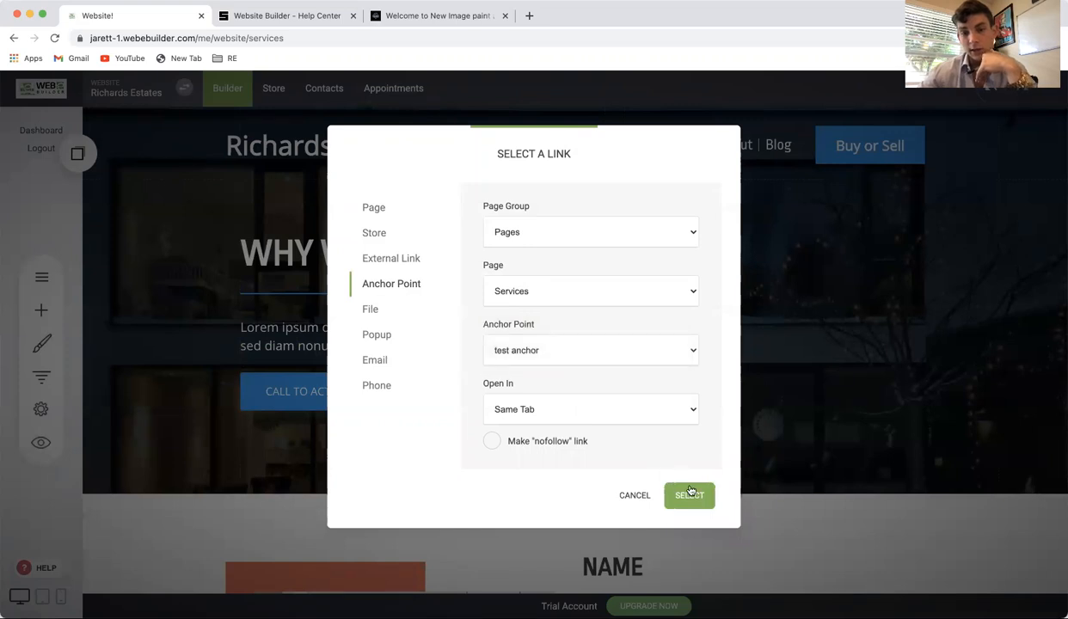
{"action": "left_click", "coordinate": [686, 495]}
{"action": "left_click", "coordinate": [871, 95]}
Preview the site to check the button's anchor jump, then return to the editor.
{"action": "left_click", "coordinate": [41, 443]}
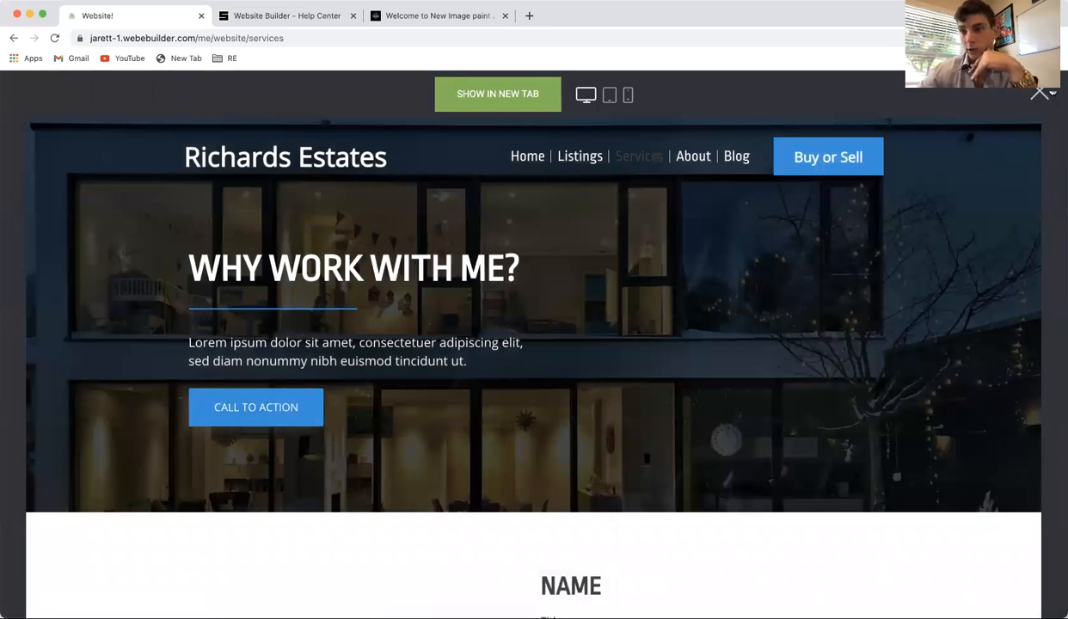
{"action": "left_click", "coordinate": [1039, 93]}
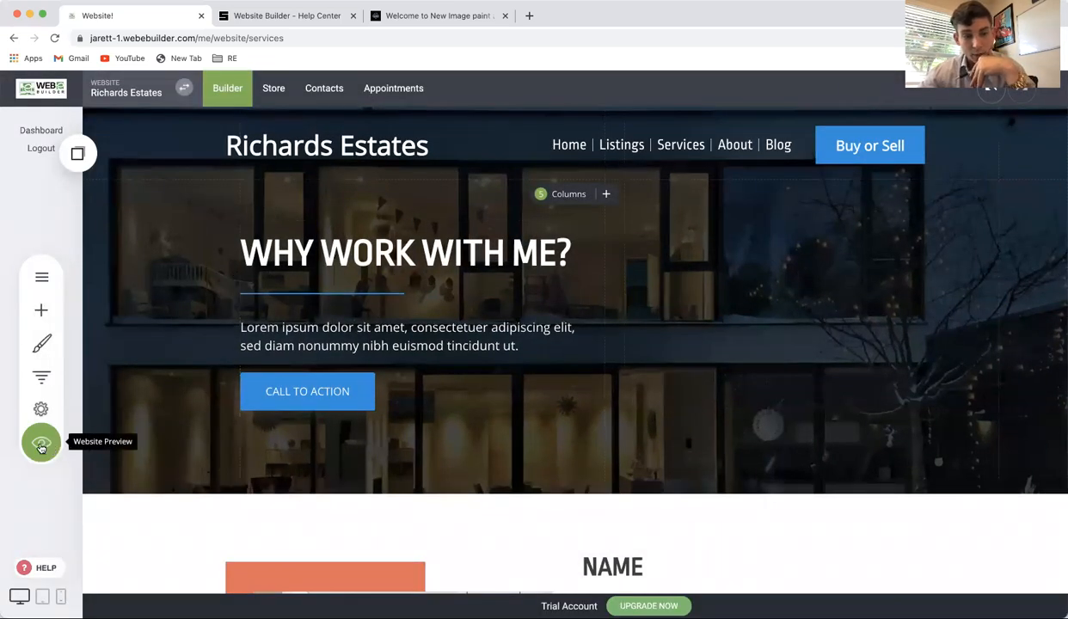
{"action": "left_click", "coordinate": [42, 445]}
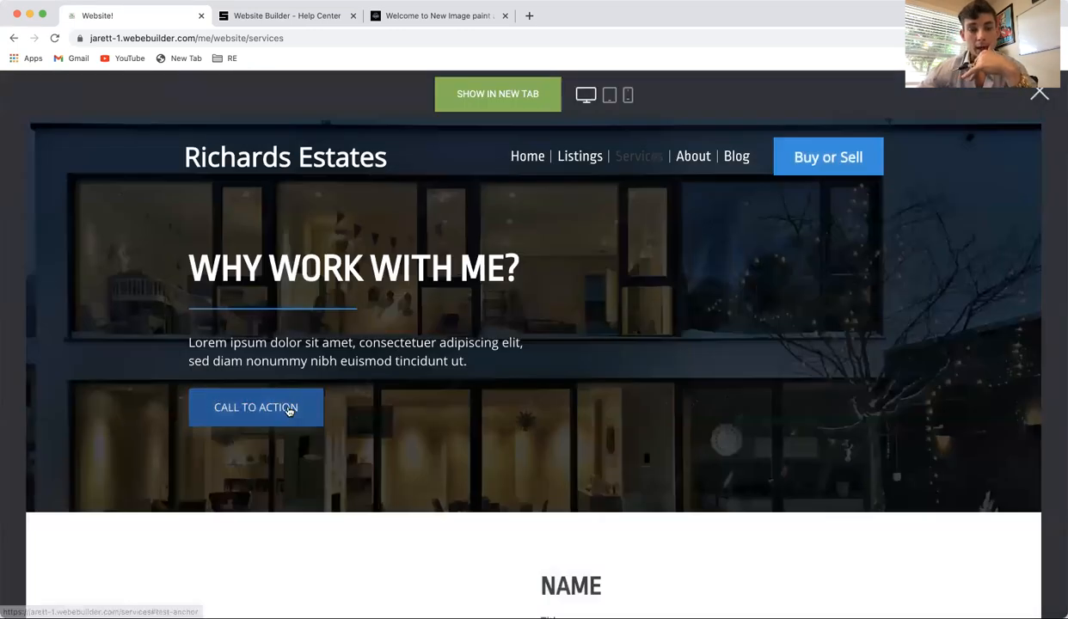
{"action": "scroll", "coordinate": [287, 404], "scroll_direction": "down", "scroll_amount": 10}
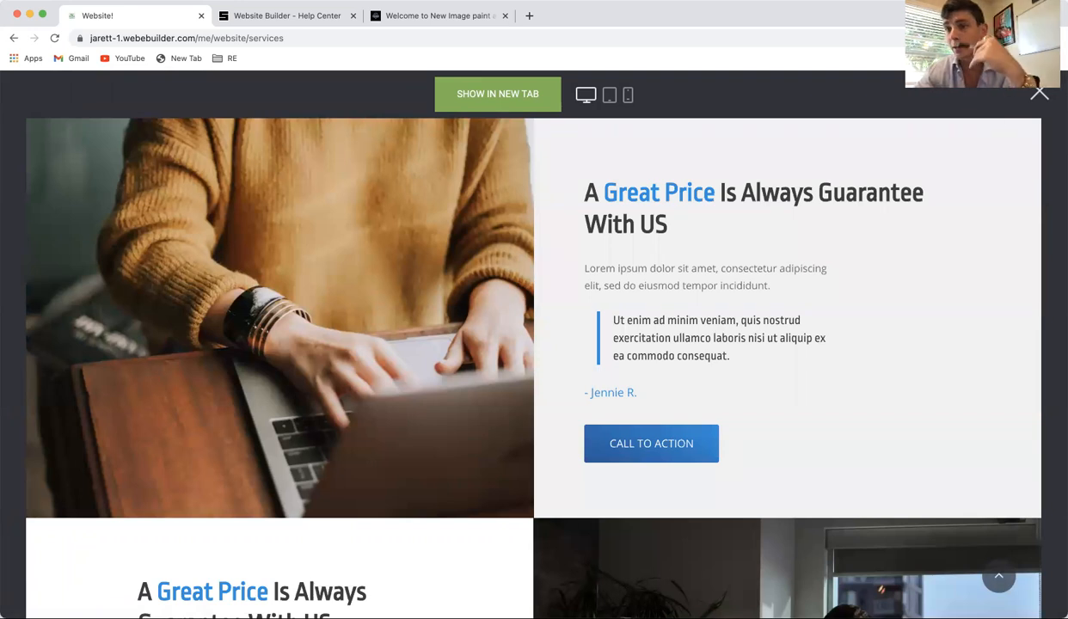
{"action": "left_click", "coordinate": [1040, 94]}
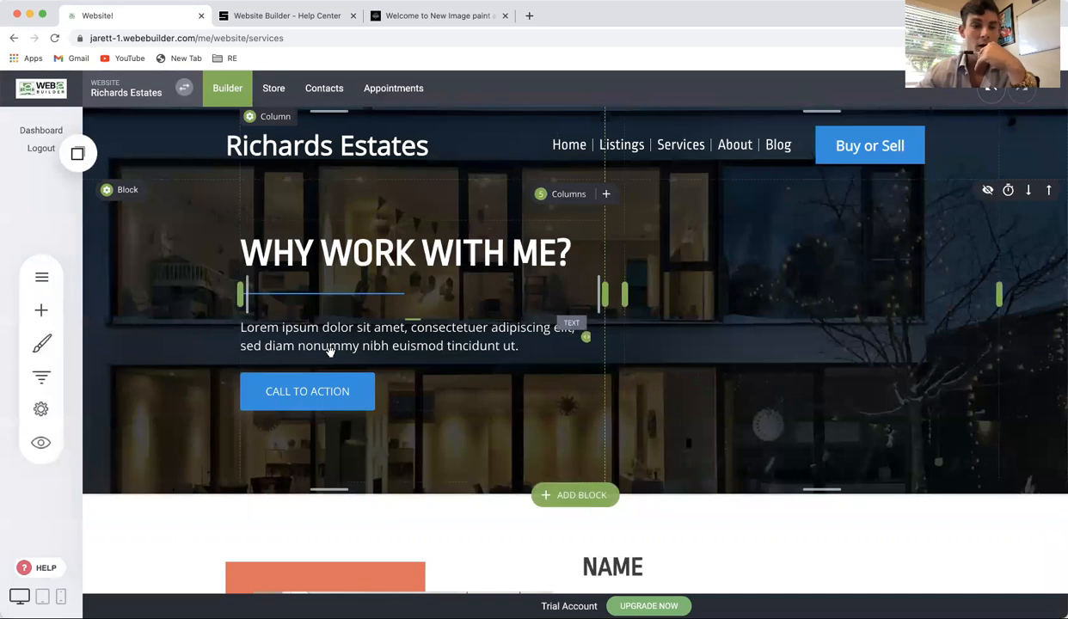
{"action": "left_click", "coordinate": [41, 308]}
{"action": "scroll", "coordinate": [183, 356], "scroll_direction": "down", "scroll_amount": 3}
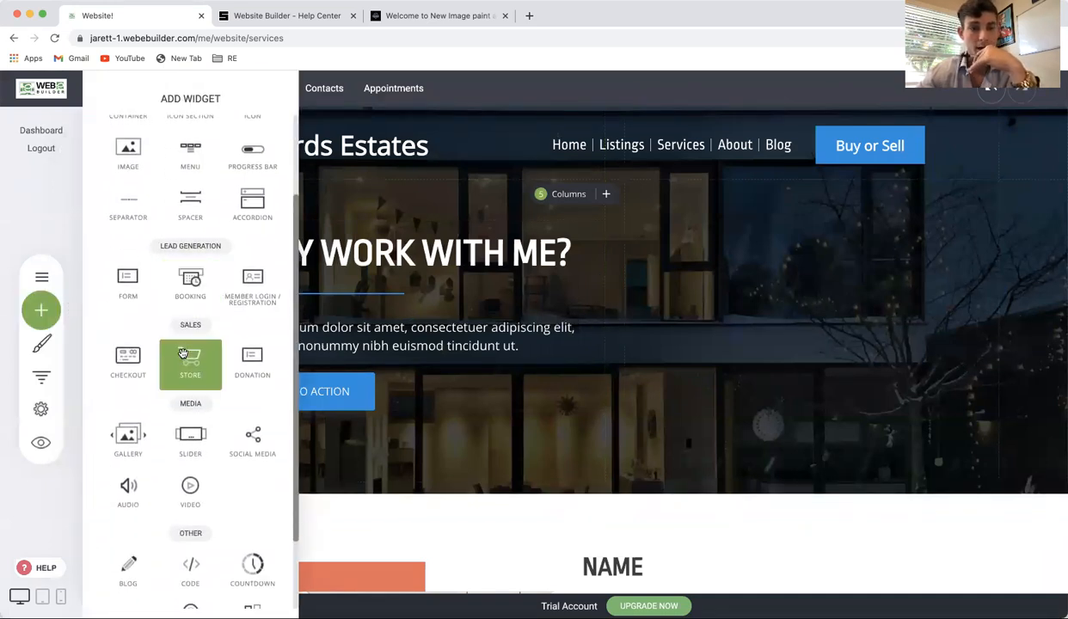
{"action": "scroll", "coordinate": [183, 355], "scroll_direction": "down", "scroll_amount": 1}
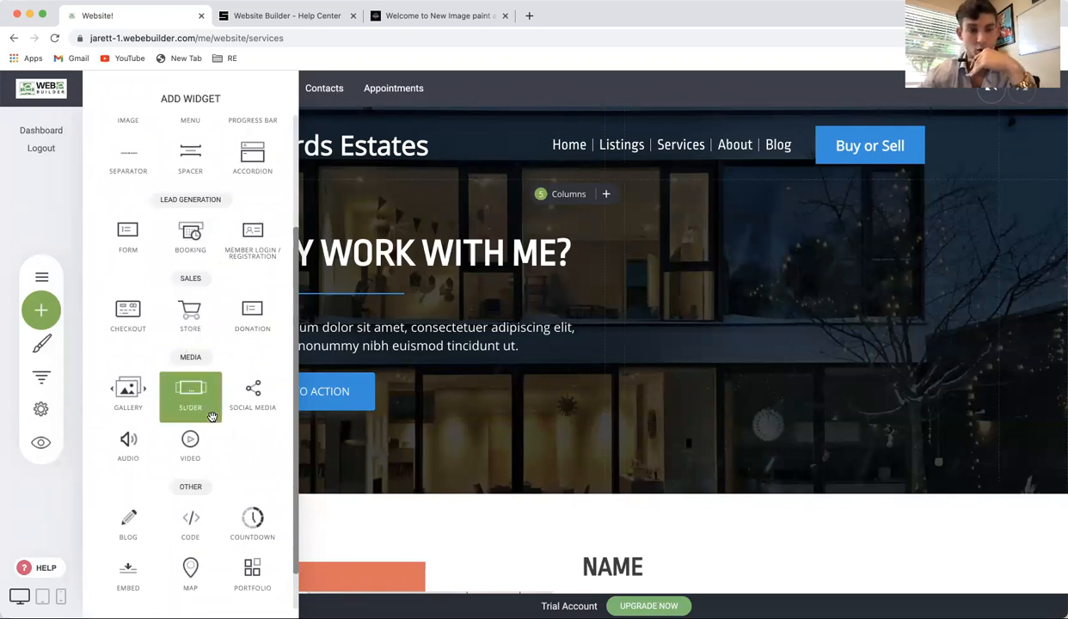
{"action": "scroll", "coordinate": [207, 408], "scroll_direction": "down", "scroll_amount": 1}
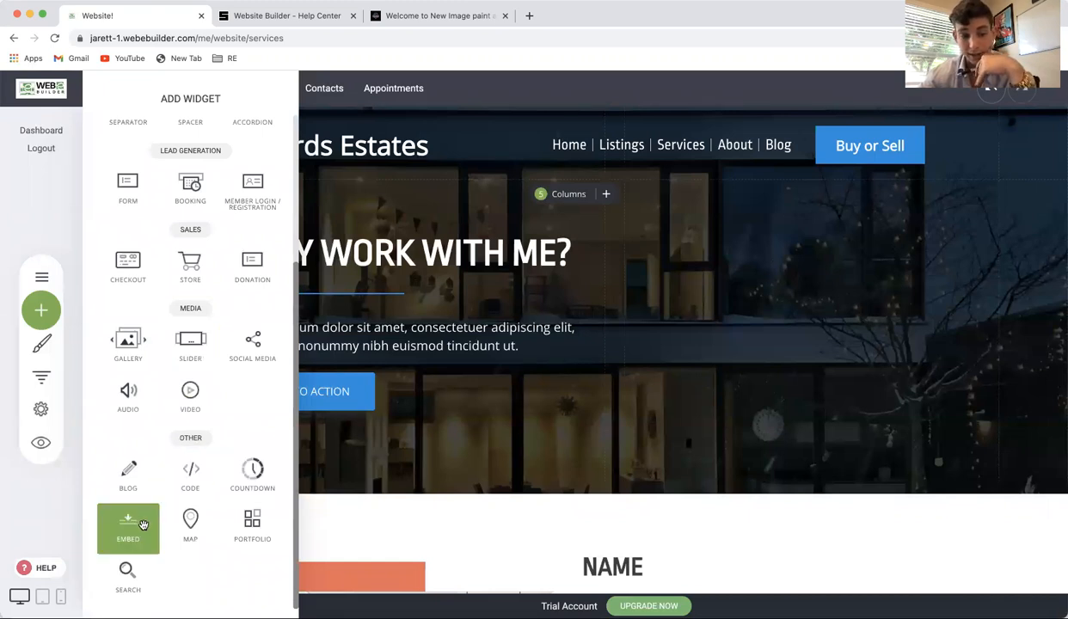
{"action": "scroll", "coordinate": [191, 424], "scroll_direction": "up", "scroll_amount": 4}
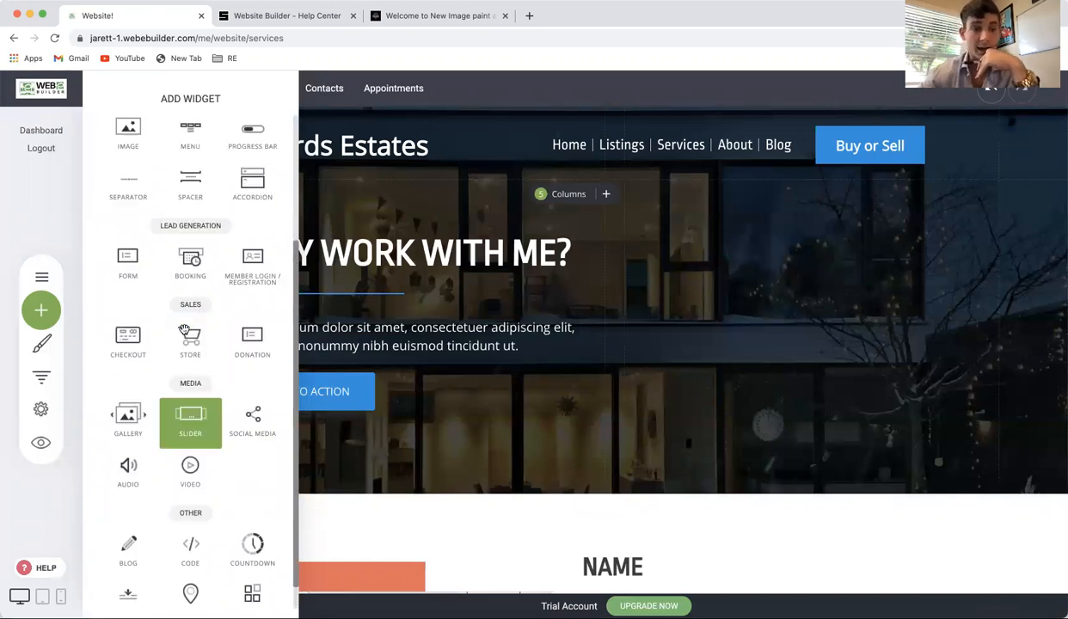
{"action": "left_click", "coordinate": [410, 205]}
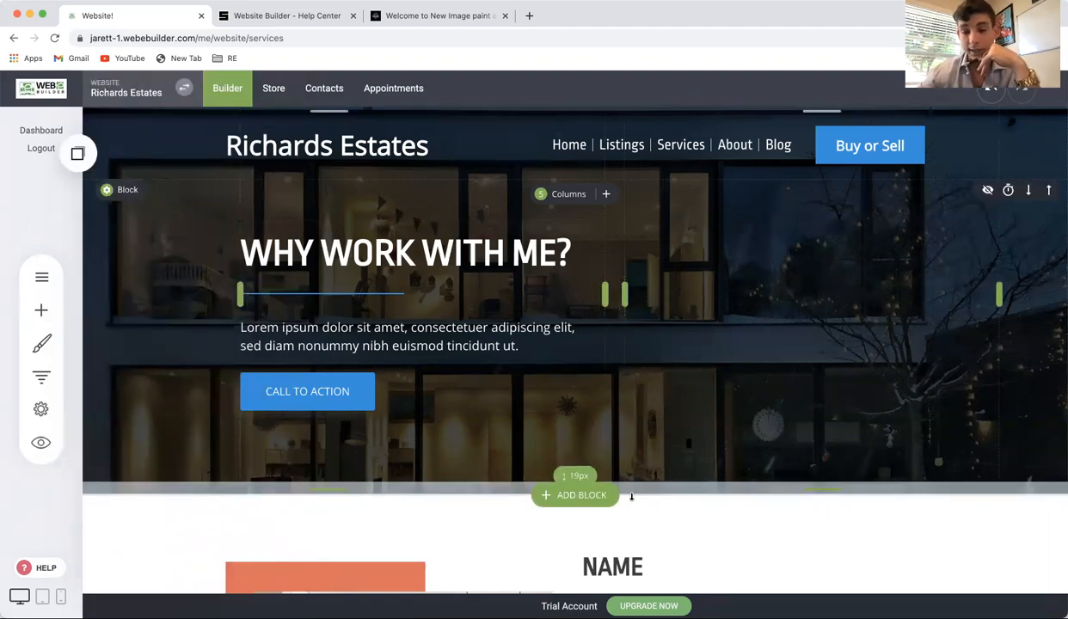
{"action": "left_click", "coordinate": [595, 496]}
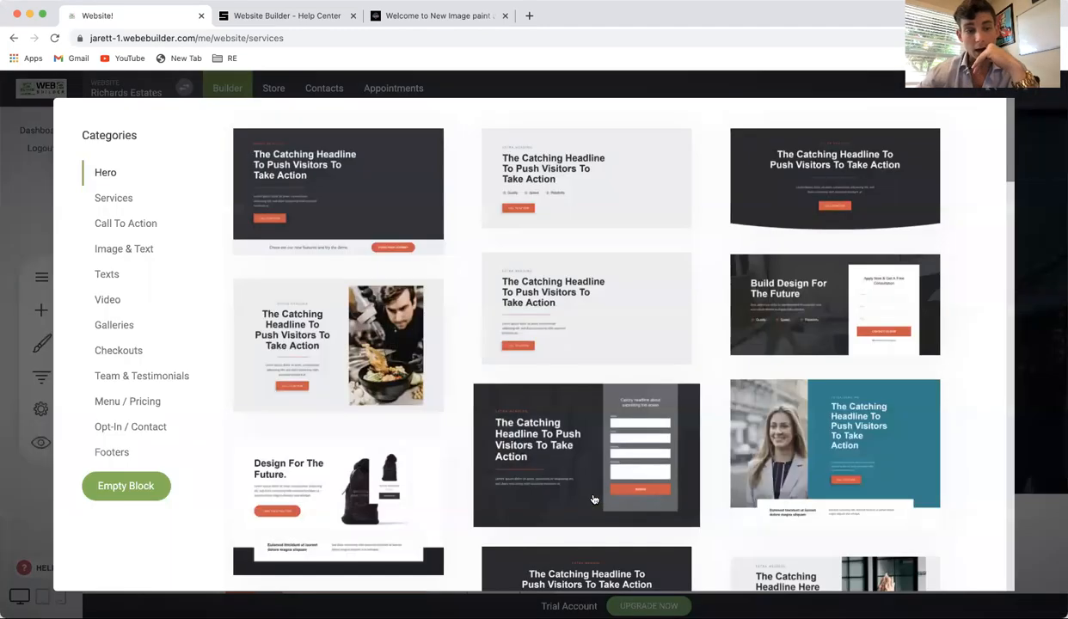
{"action": "left_click", "coordinate": [87, 251]}
{"action": "scroll", "coordinate": [519, 369], "scroll_direction": "down", "scroll_amount": 10}
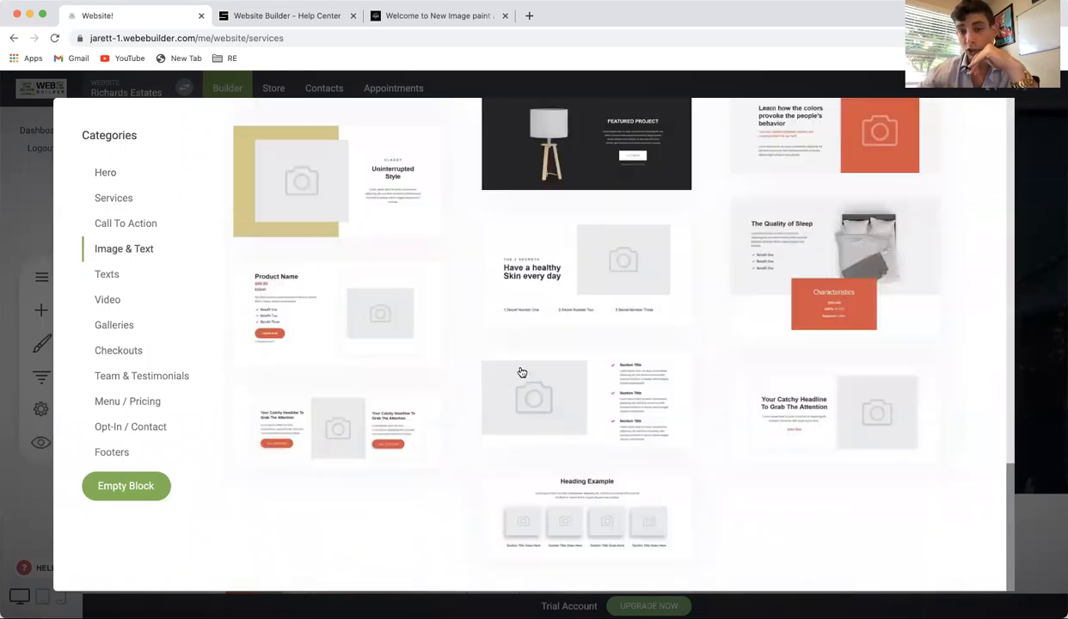
{"action": "left_click", "coordinate": [1039, 176]}
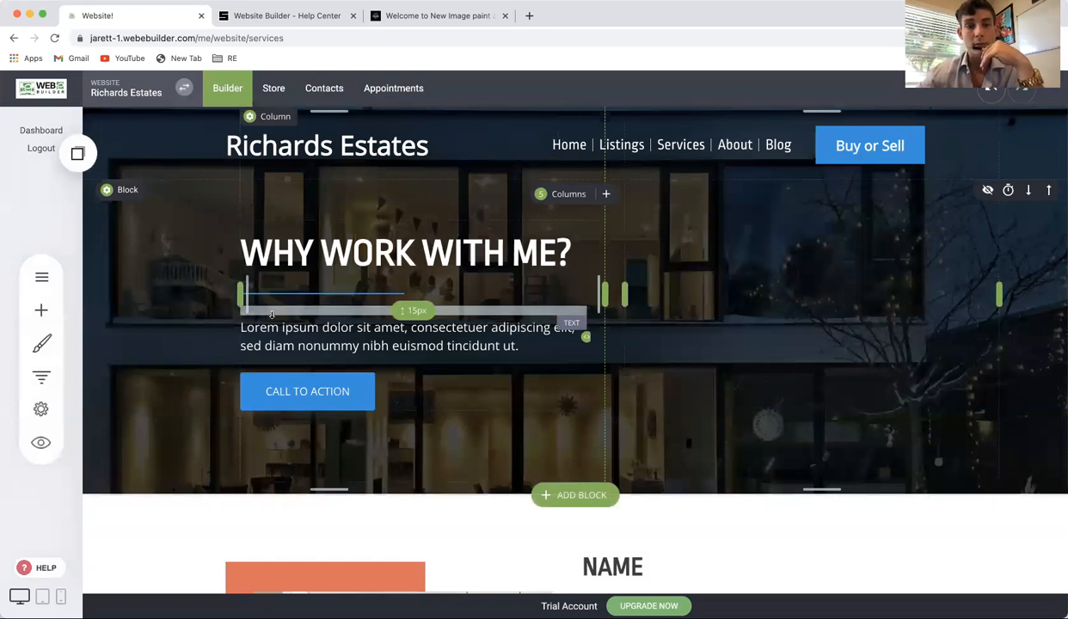
{"action": "left_click_drag", "start_coordinate": [271, 314], "coordinate": [266, 303]}
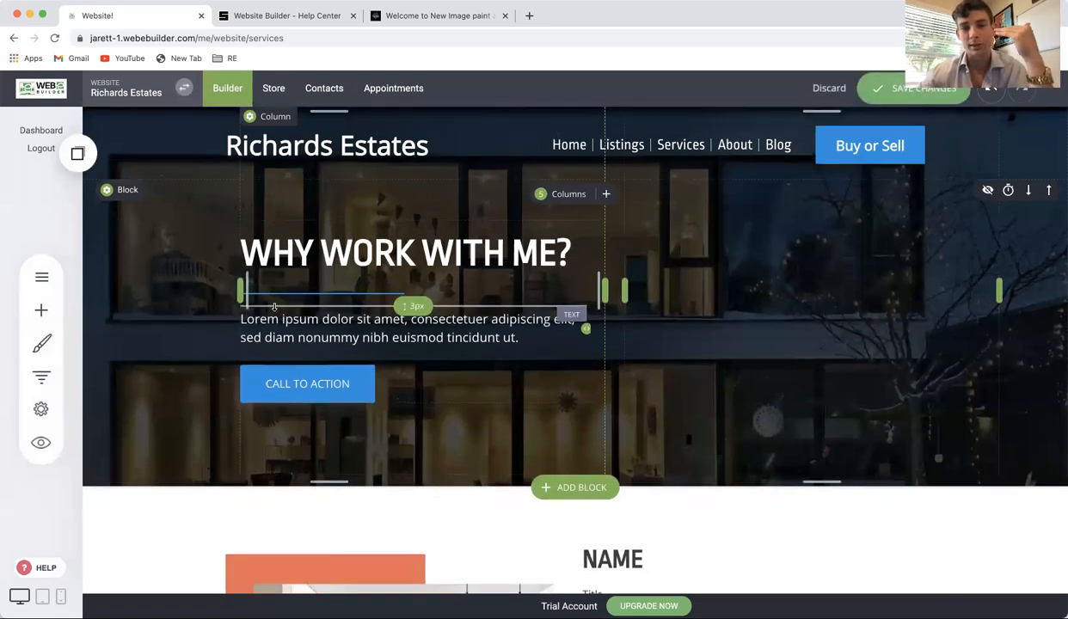
Save the hero spacing change and bring up the Pages & Popups list.
{"action": "left_click", "coordinate": [881, 86]}
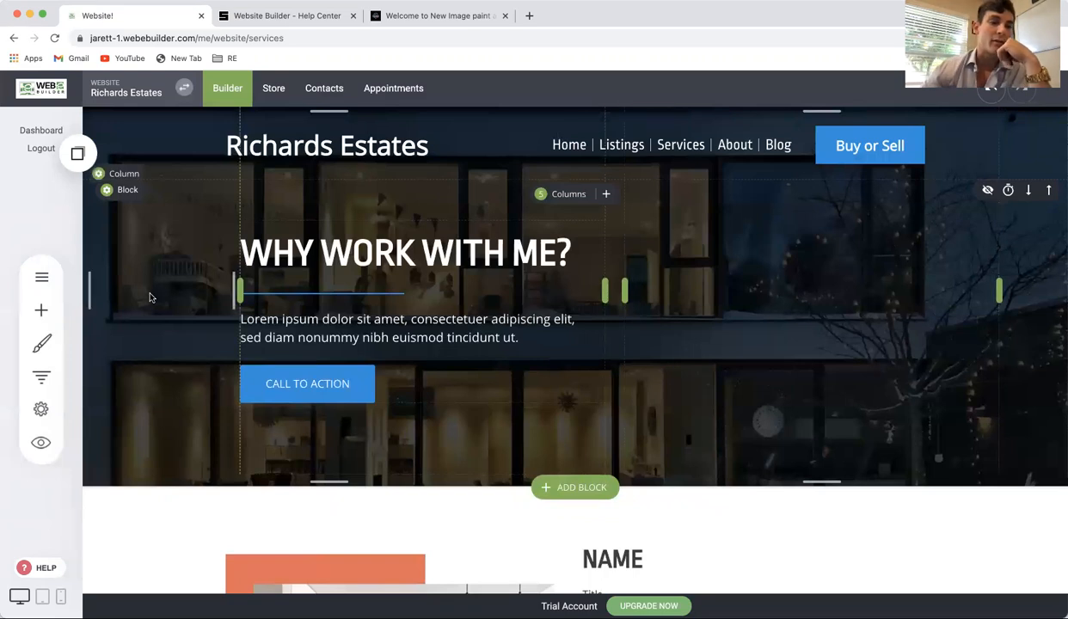
{"action": "left_click", "coordinate": [44, 276]}
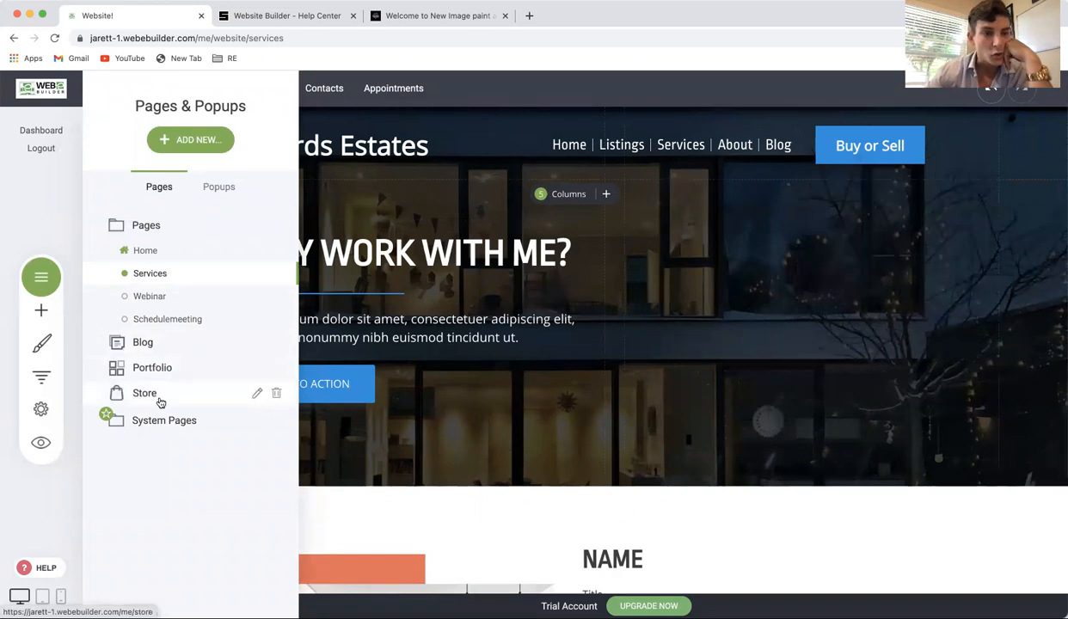
Add a new popup from the Opt-In 'Grab Your Free Spot' live-webinar template.
{"action": "left_click", "coordinate": [208, 184]}
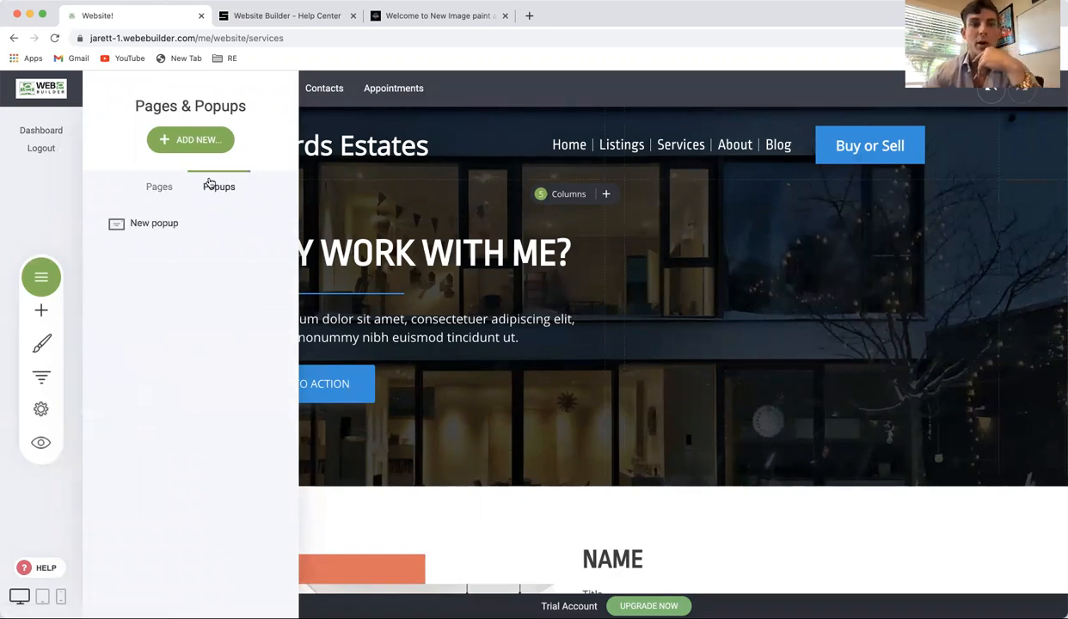
{"action": "left_click", "coordinate": [210, 140]}
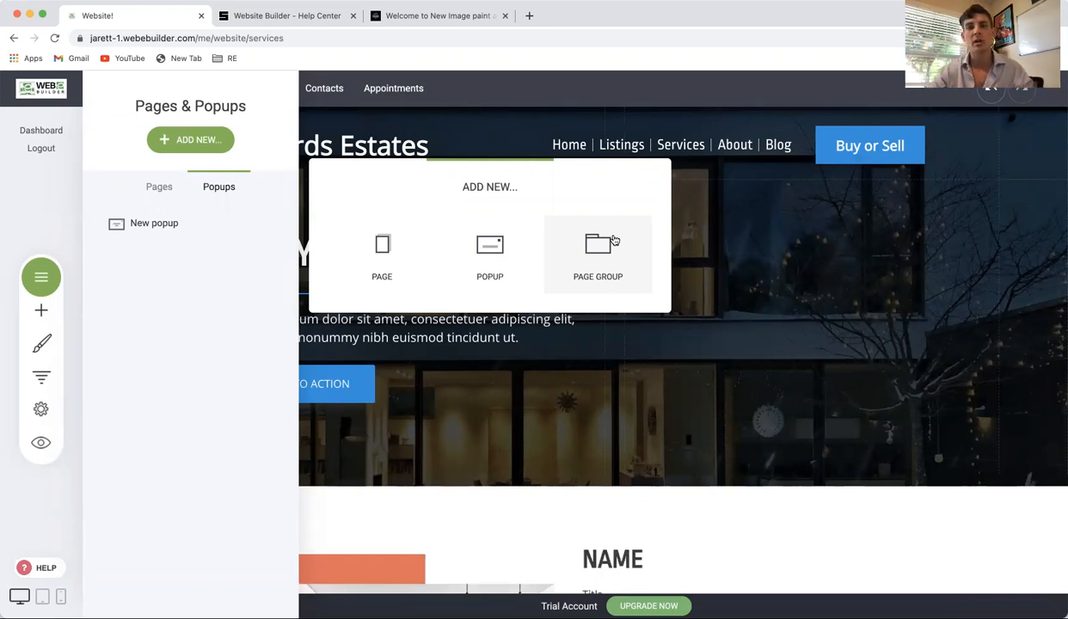
{"action": "left_click", "coordinate": [496, 248]}
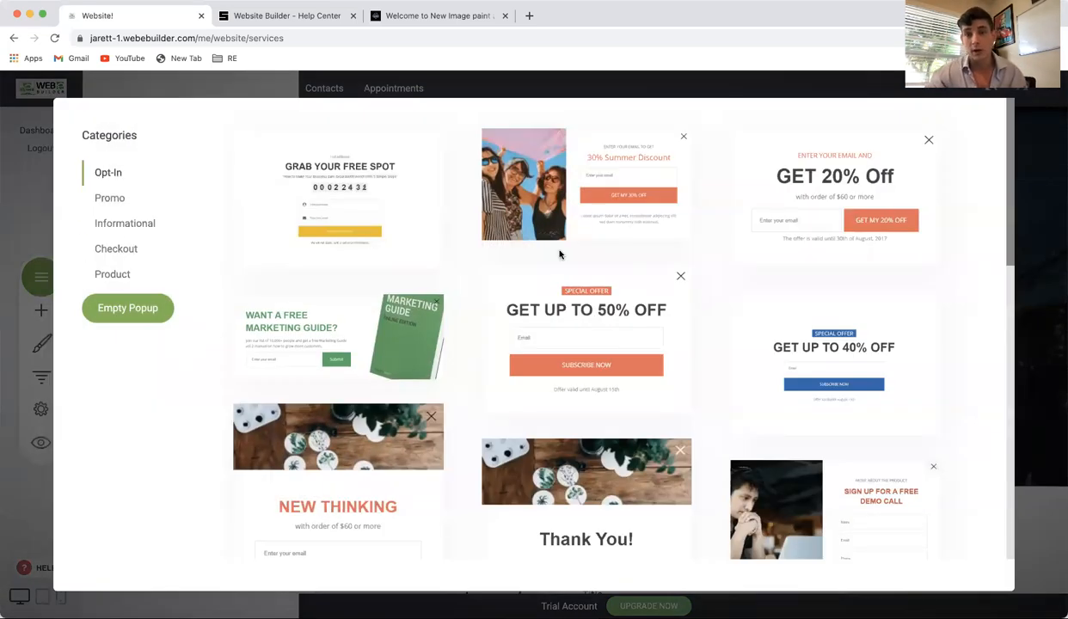
{"action": "left_click", "coordinate": [111, 249]}
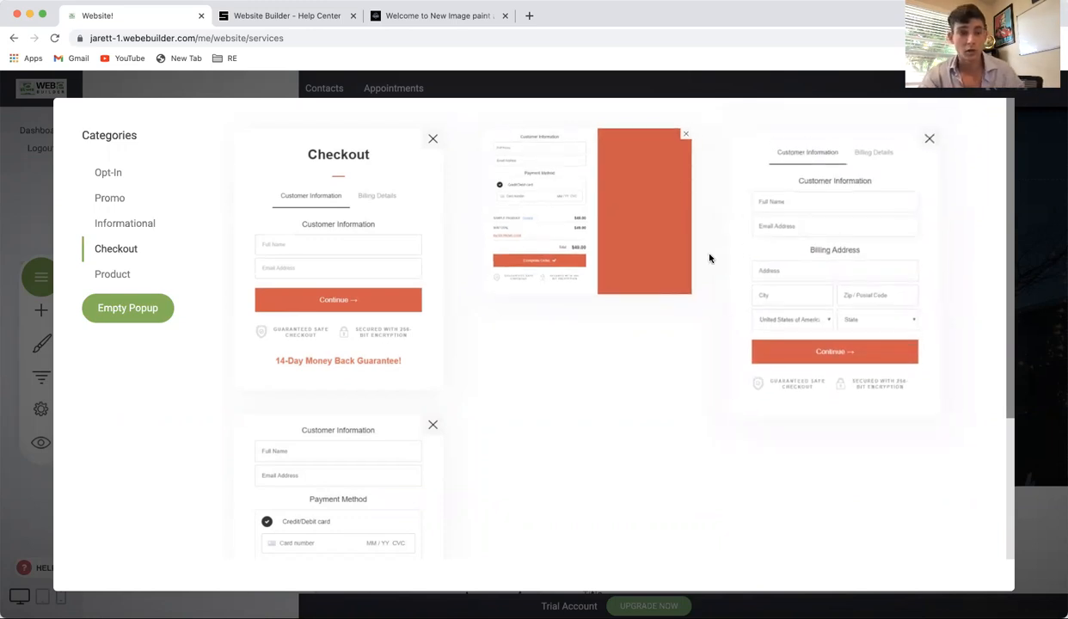
{"action": "left_click", "coordinate": [136, 271]}
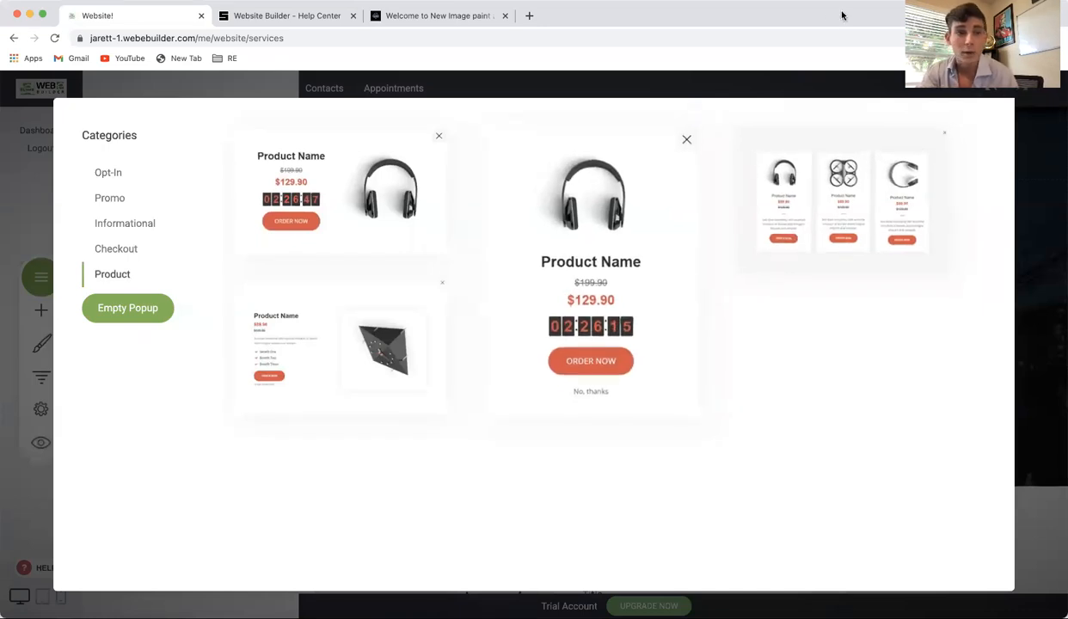
{"action": "left_click", "coordinate": [116, 174]}
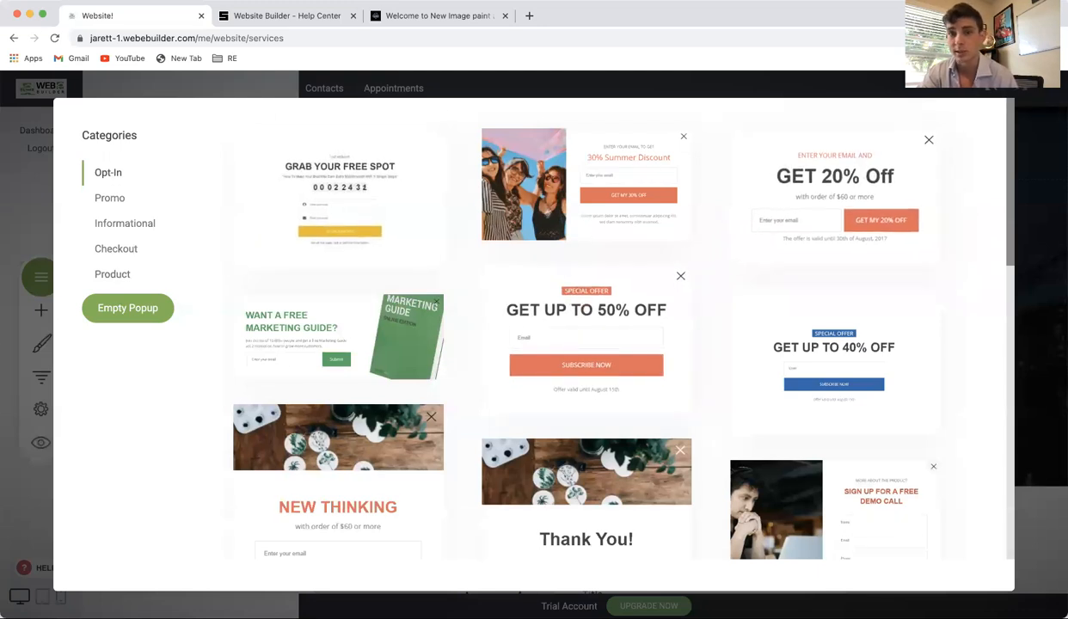
{"action": "left_click", "coordinate": [362, 159]}
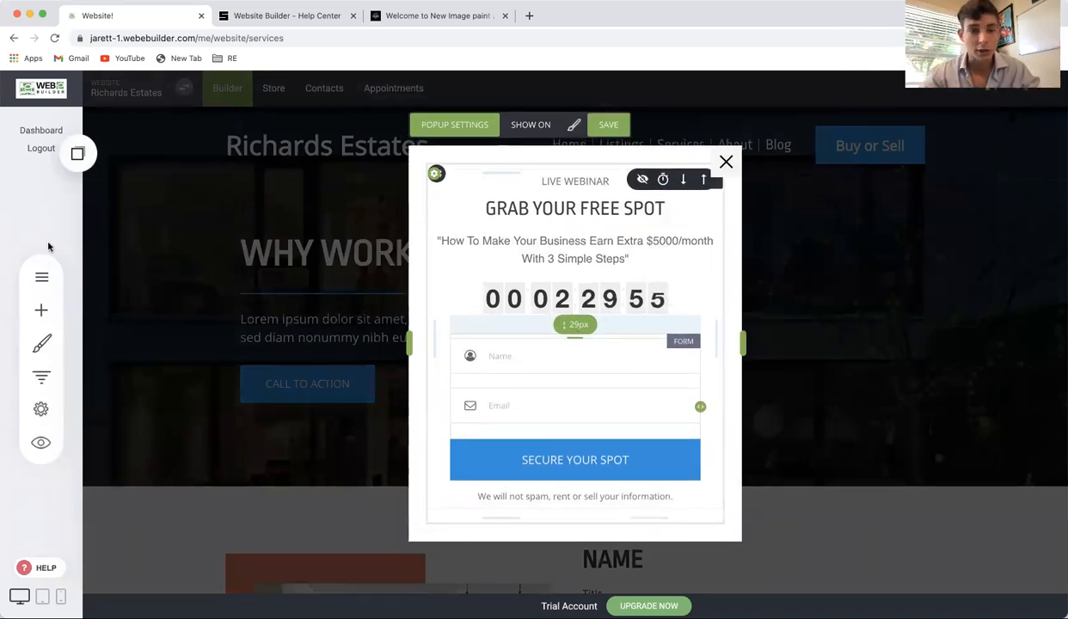
{"action": "left_click", "coordinate": [40, 313]}
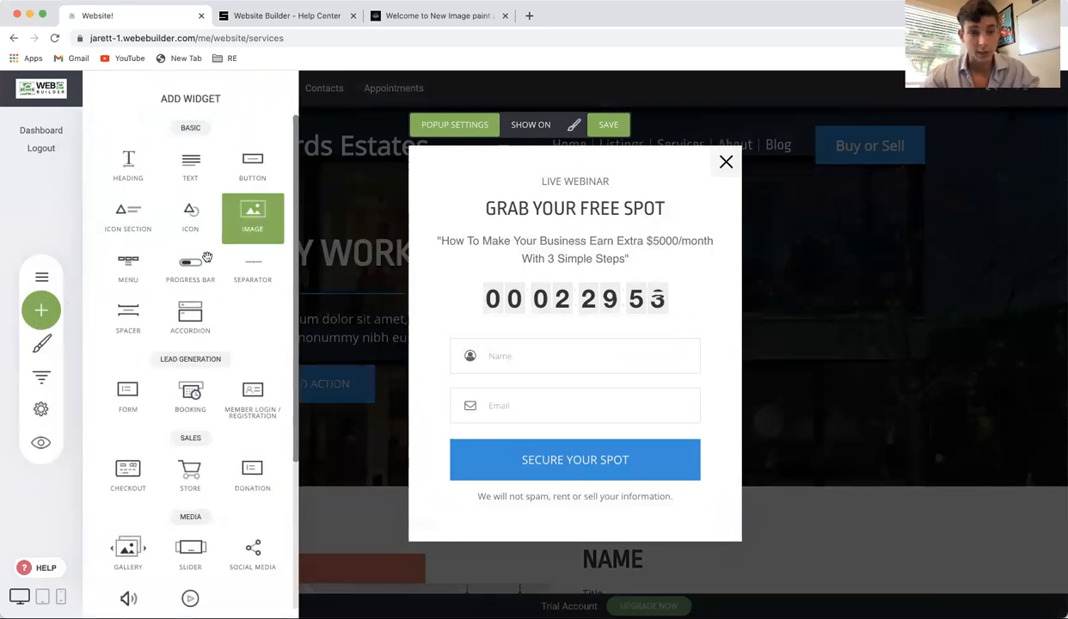
Drop a progress bar under LIVE WEBINAR, set its active colour to green, and save.
{"action": "left_click_drag", "start_coordinate": [182, 268], "coordinate": [627, 191]}
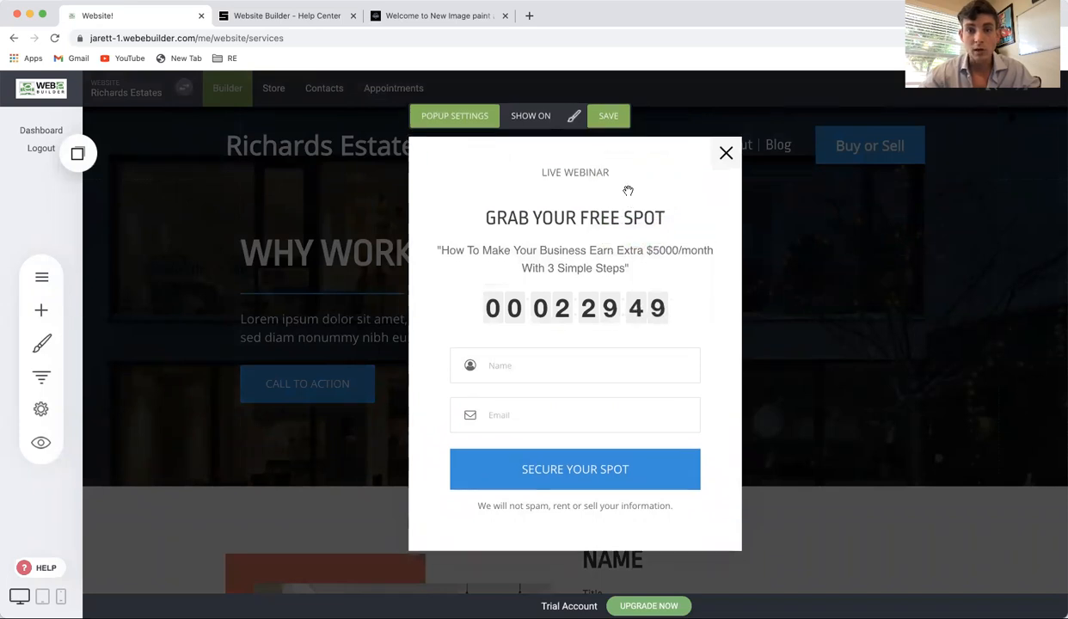
{"action": "left_click", "coordinate": [766, 233]}
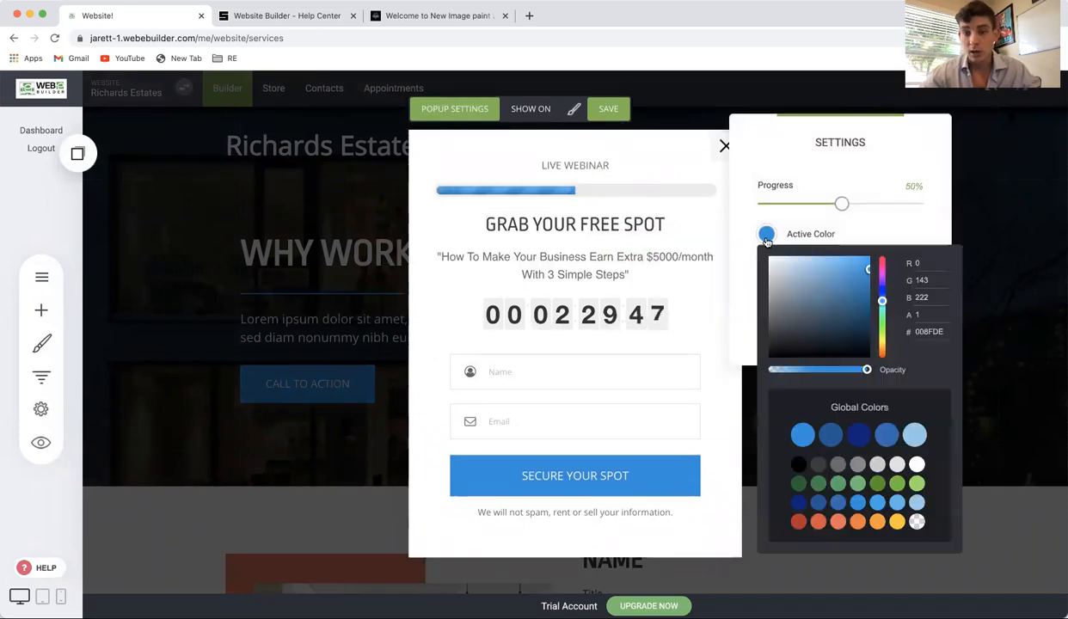
{"action": "left_click", "coordinate": [817, 483]}
{"action": "left_click", "coordinate": [638, 316]}
{"action": "left_click", "coordinate": [608, 108]}
{"action": "left_click", "coordinate": [476, 108]}
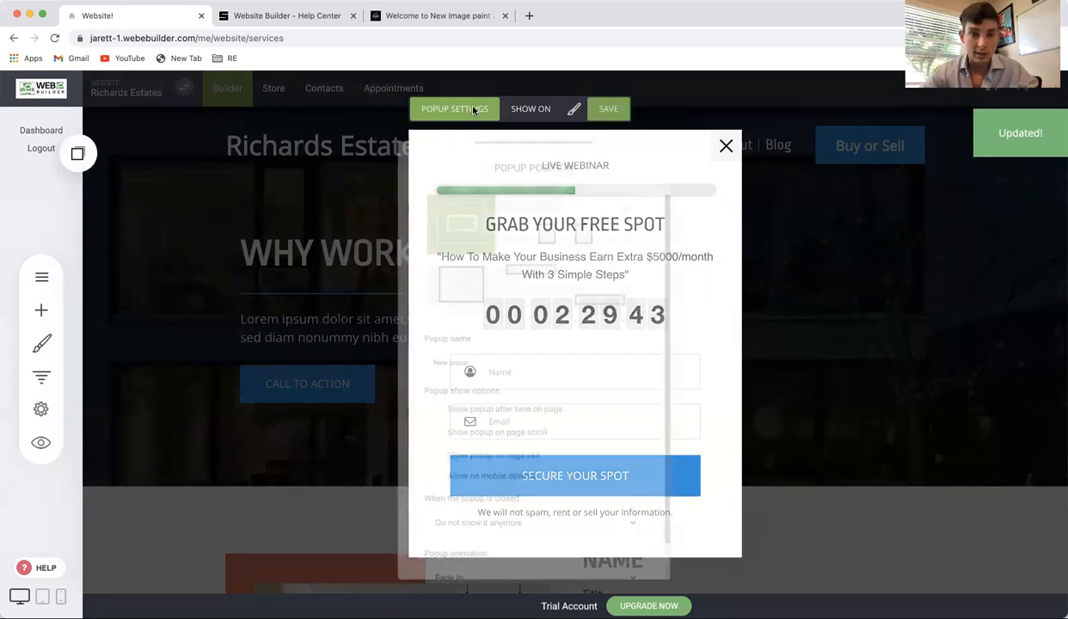
Rename the popup 'Test', allow it on mobile, and show it after 7 seconds.
{"action": "triple_click", "coordinate": [486, 359]}
{"action": "type", "text": "Test"}
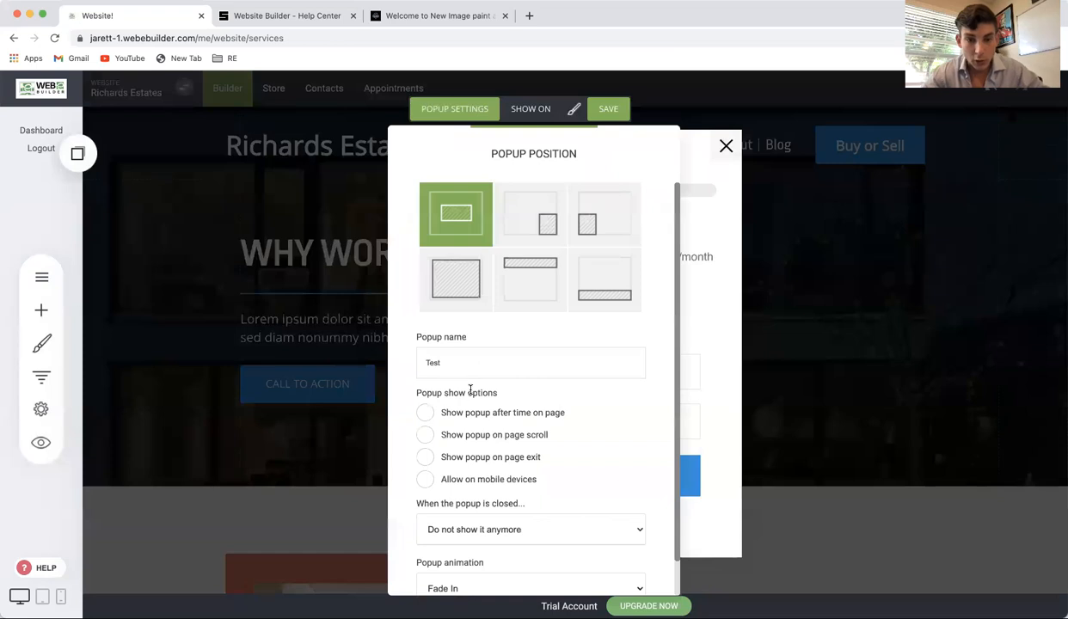
{"action": "scroll", "coordinate": [470, 388], "scroll_direction": "down", "scroll_amount": 1}
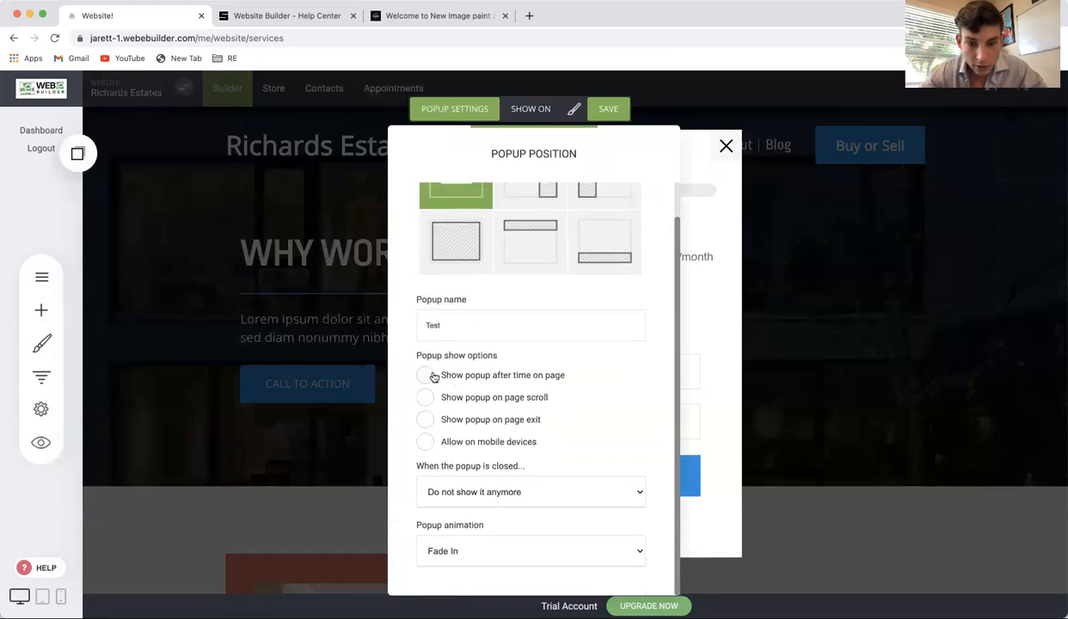
{"action": "left_click", "coordinate": [424, 443]}
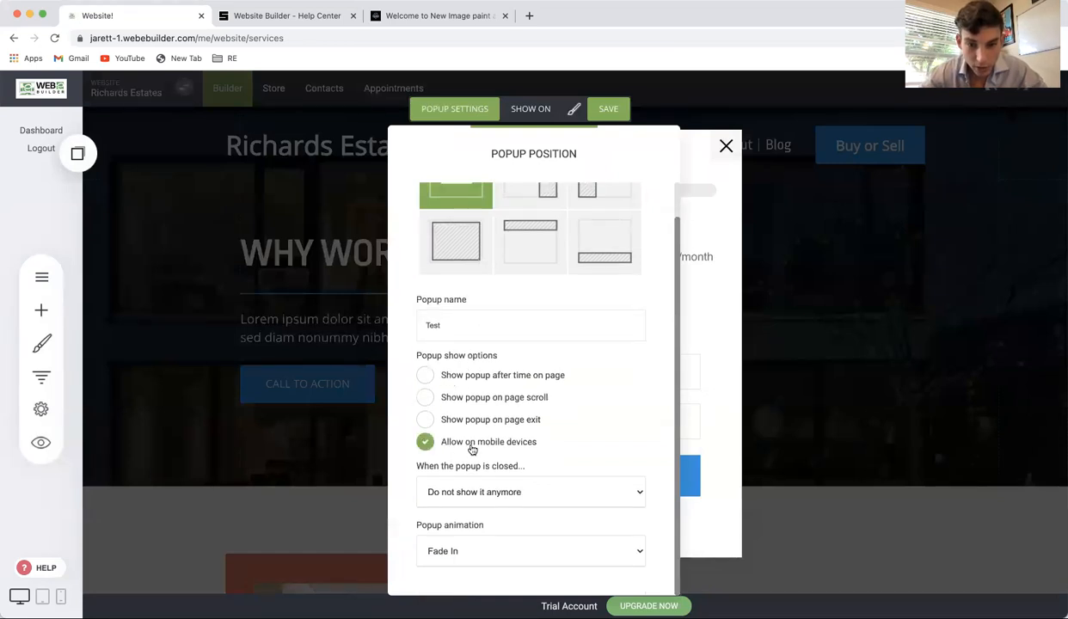
{"action": "left_click", "coordinate": [505, 423]}
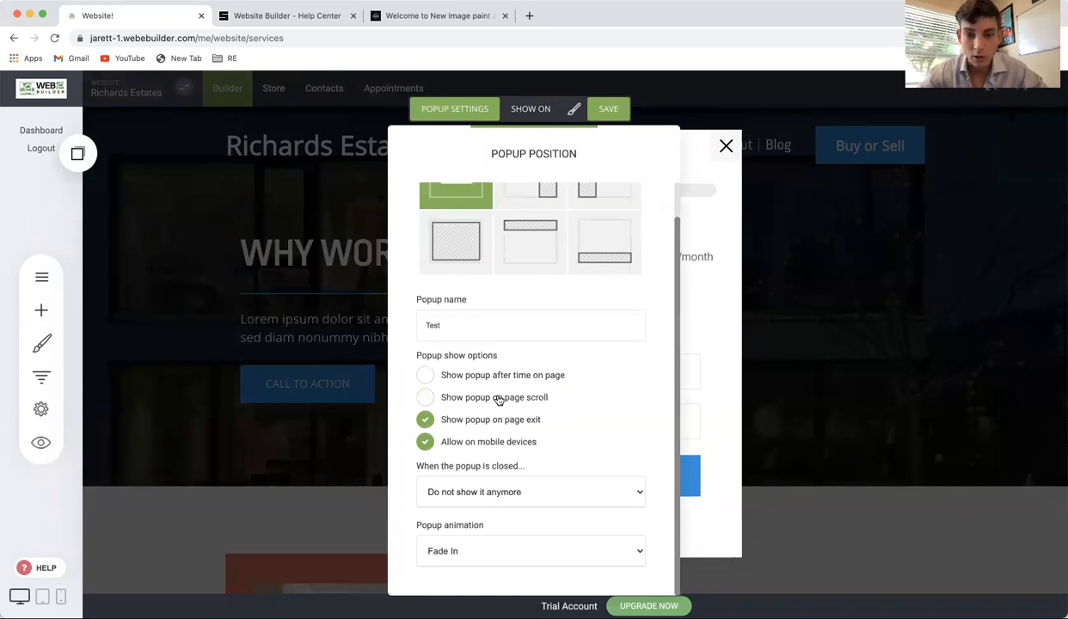
{"action": "left_click", "coordinate": [471, 416]}
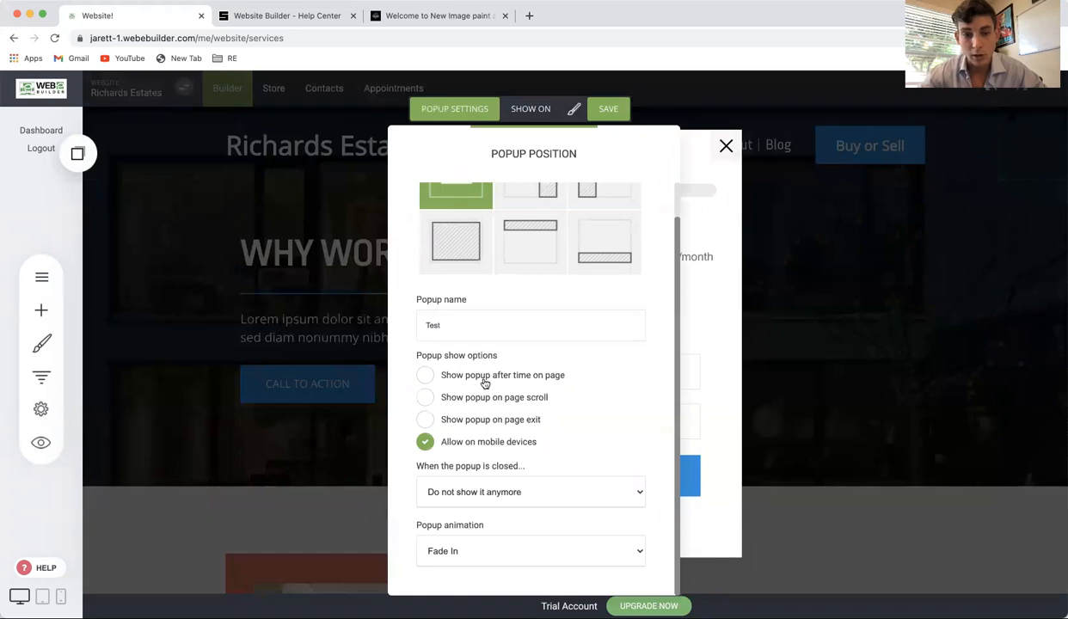
{"action": "left_click", "coordinate": [484, 382]}
{"action": "left_click_drag", "start_coordinate": [428, 420], "coordinate": [439, 421]}
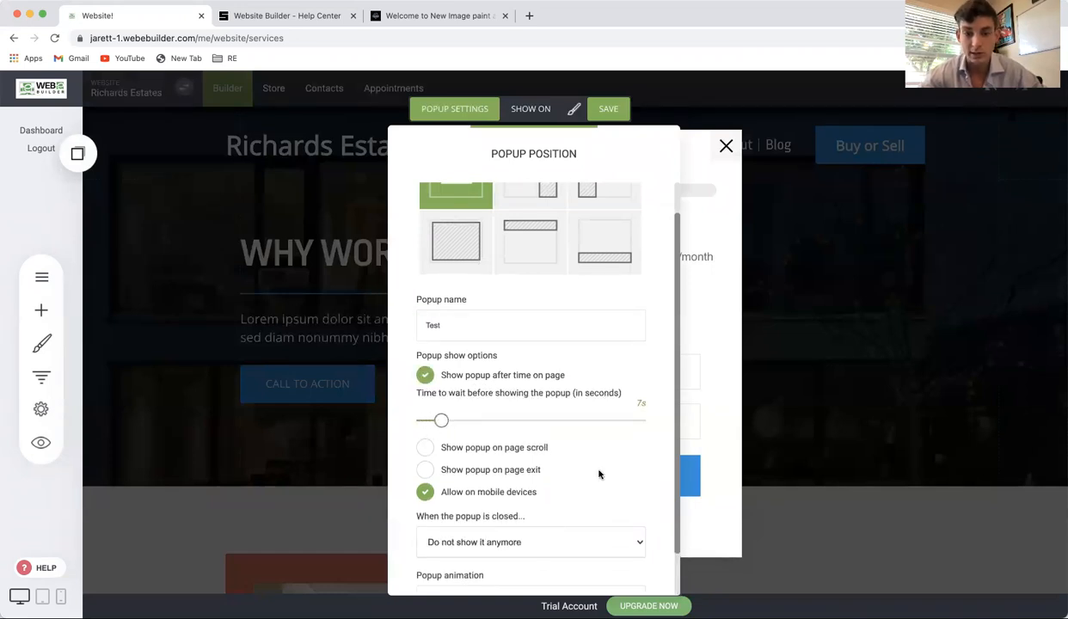
{"action": "scroll", "coordinate": [599, 474], "scroll_direction": "down", "scroll_amount": 2}
{"action": "scroll", "coordinate": [598, 479], "scroll_direction": "up", "scroll_amount": 3}
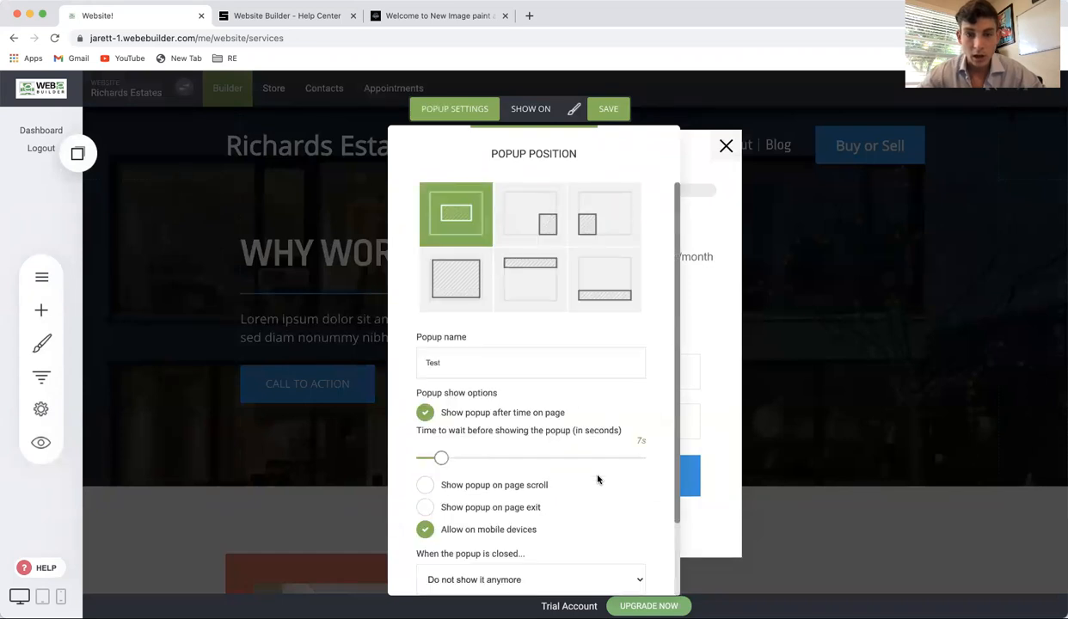
Set the popup to show on all pages and save it.
{"action": "left_click", "coordinate": [534, 110]}
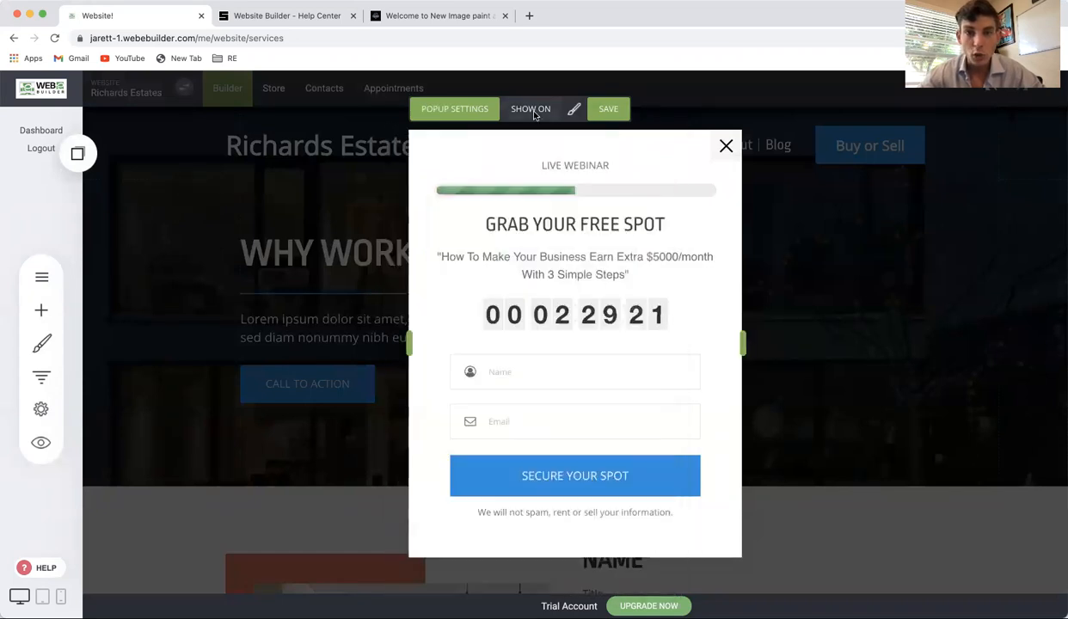
{"action": "left_click", "coordinate": [432, 192]}
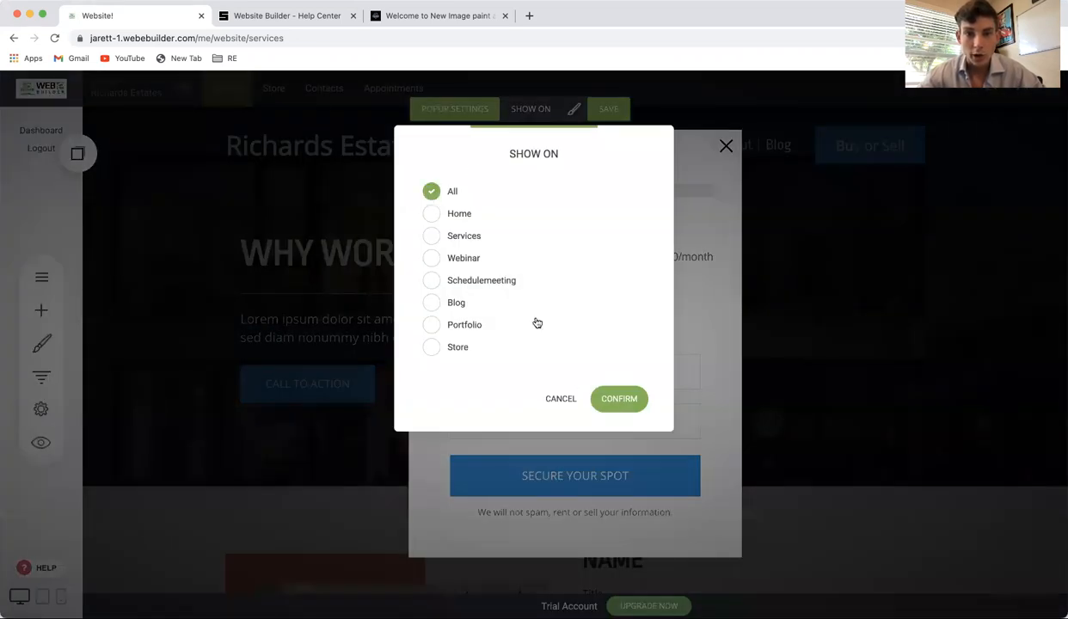
{"action": "left_click", "coordinate": [615, 399]}
{"action": "left_click", "coordinate": [609, 108]}
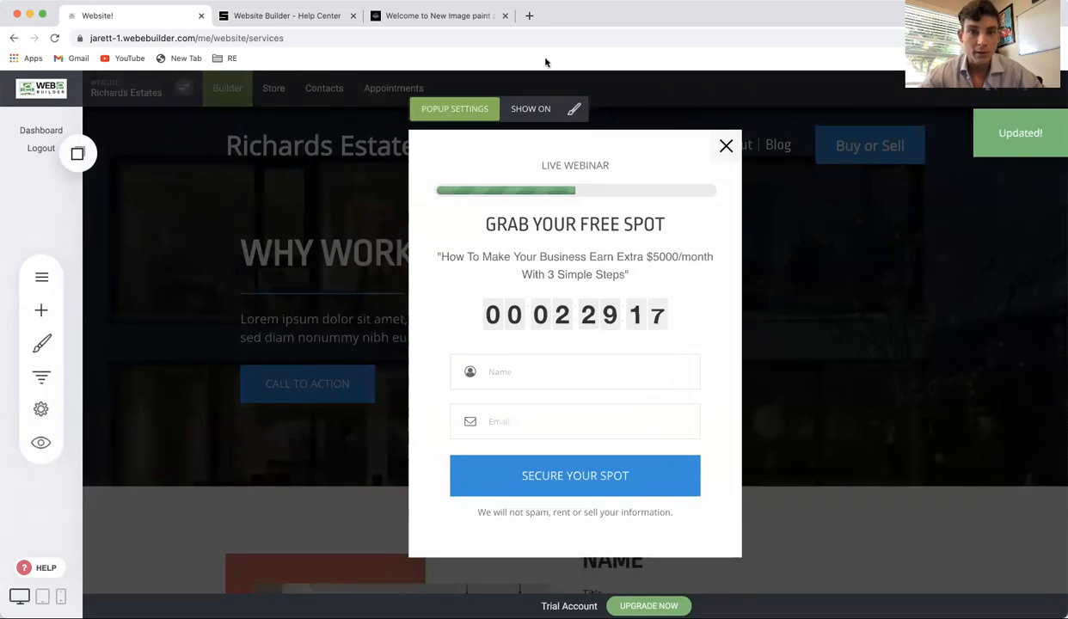
{"action": "left_click", "coordinate": [42, 442]}
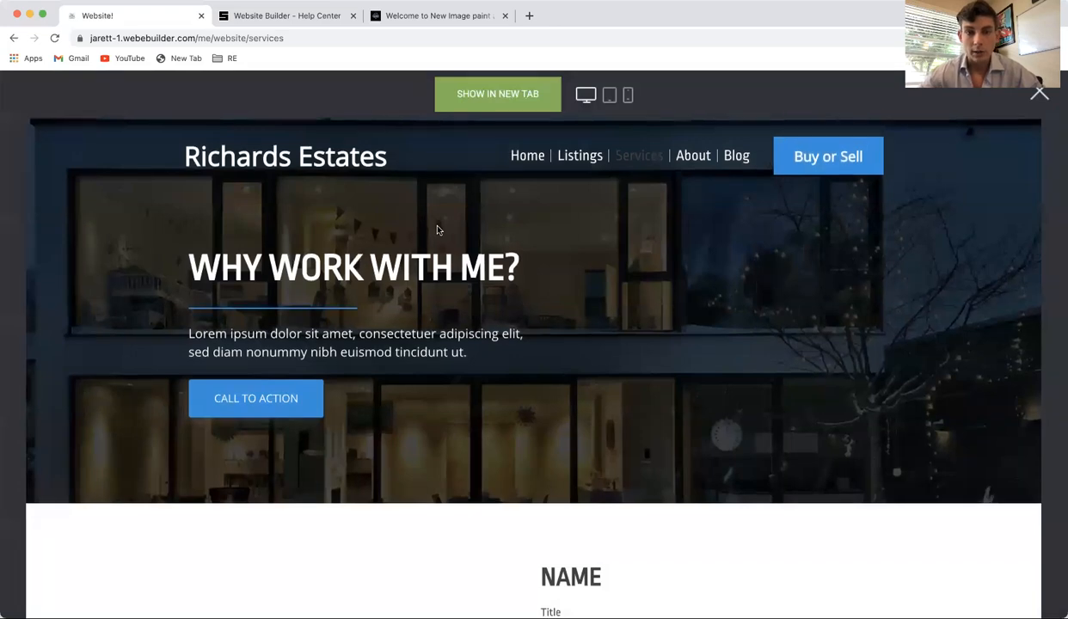
Preview the site until the webinar popup appears, dismiss it, and return to editing.
{"action": "scroll", "coordinate": [437, 230], "scroll_direction": "down", "scroll_amount": 15}
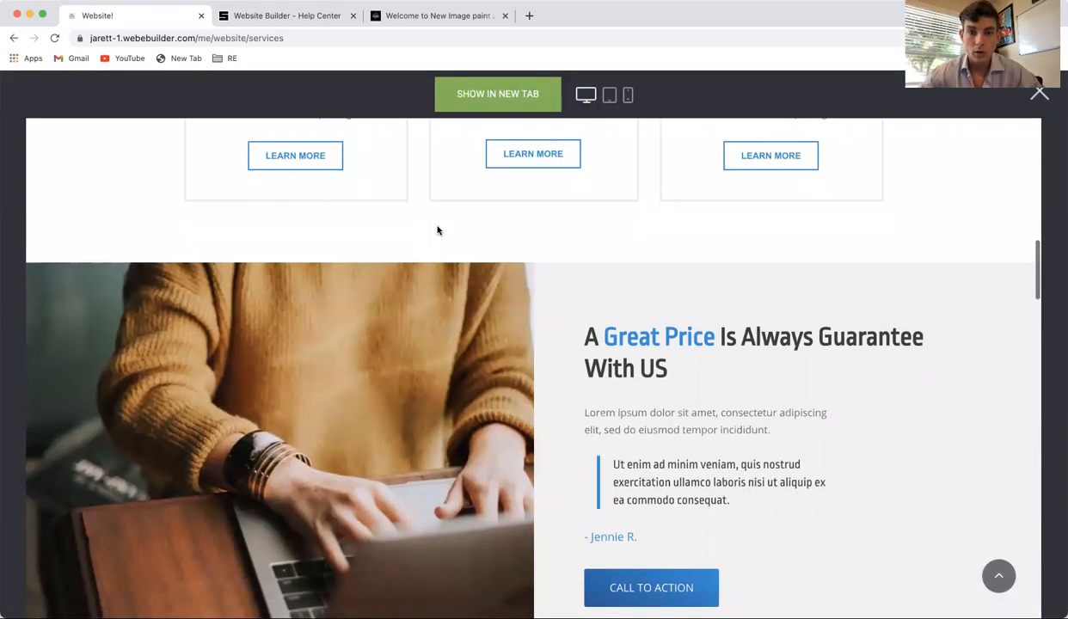
{"action": "scroll", "coordinate": [437, 230], "scroll_direction": "up", "scroll_amount": 15}
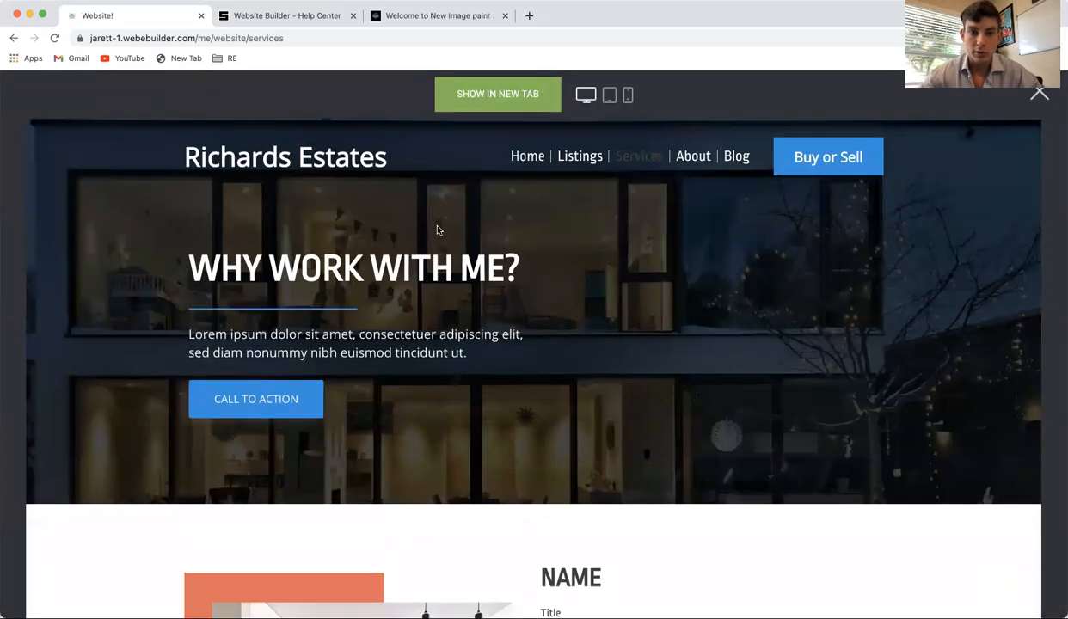
{"action": "scroll", "coordinate": [437, 230], "scroll_direction": "down", "scroll_amount": 5}
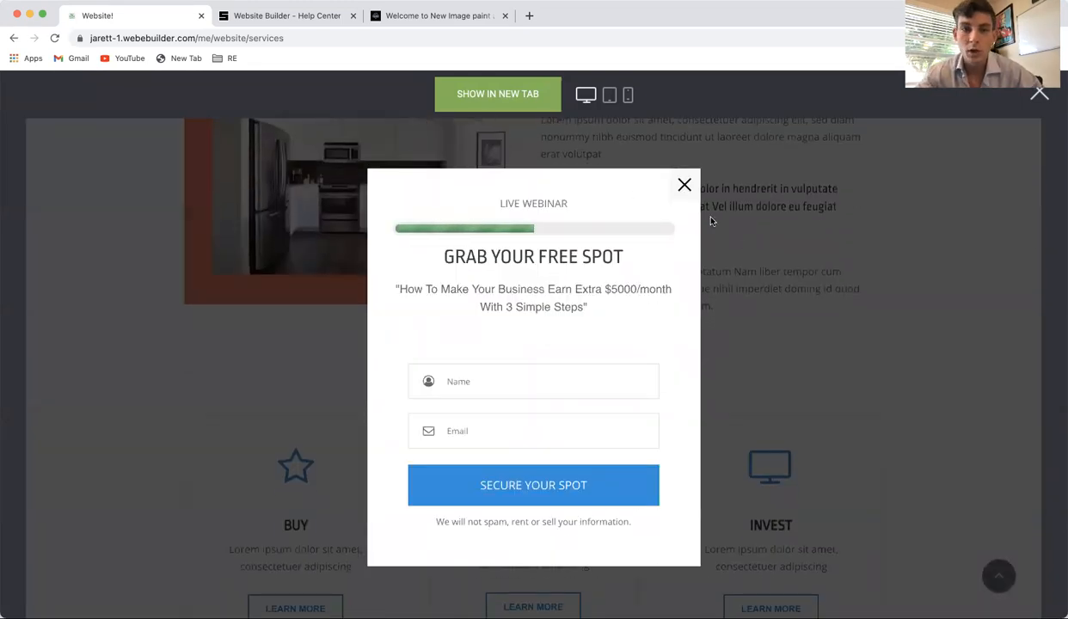
{"action": "left_click", "coordinate": [684, 186]}
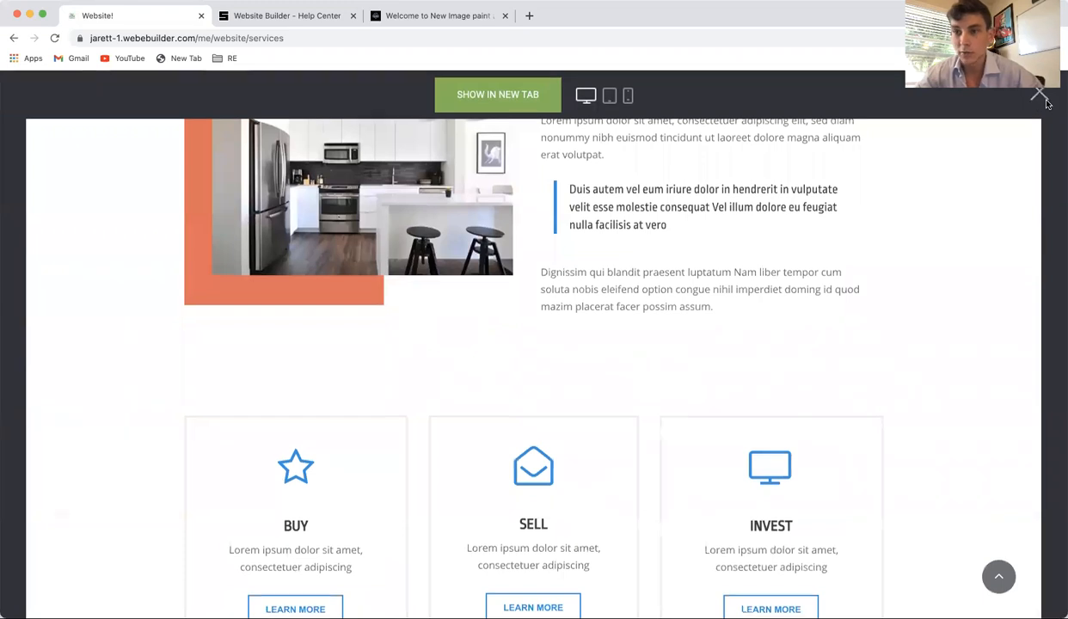
{"action": "left_click", "coordinate": [1038, 93]}
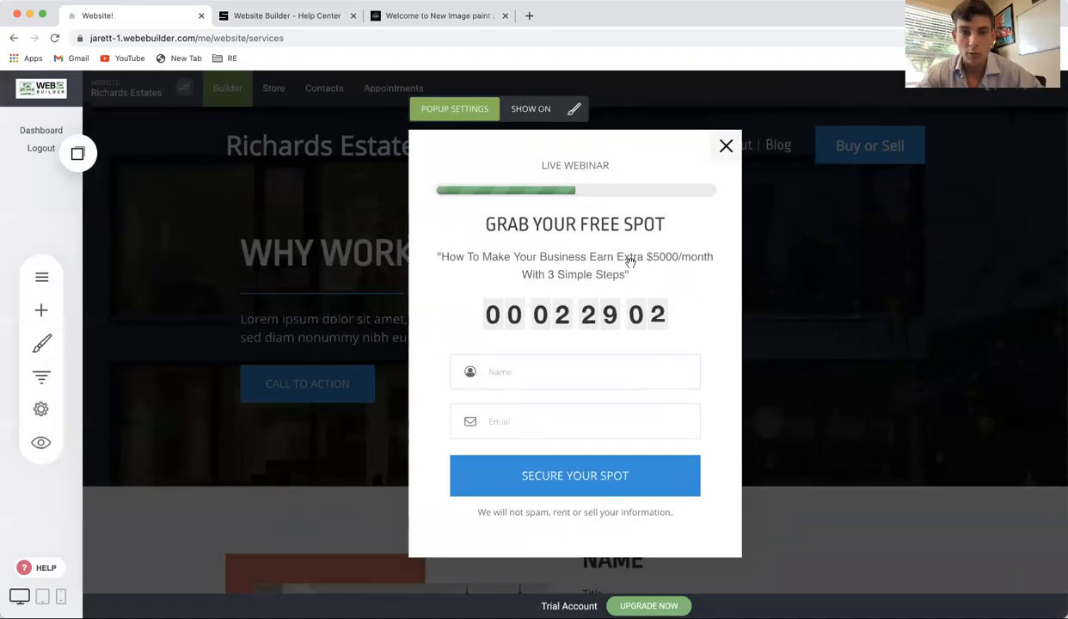
{"action": "left_click", "coordinate": [727, 146]}
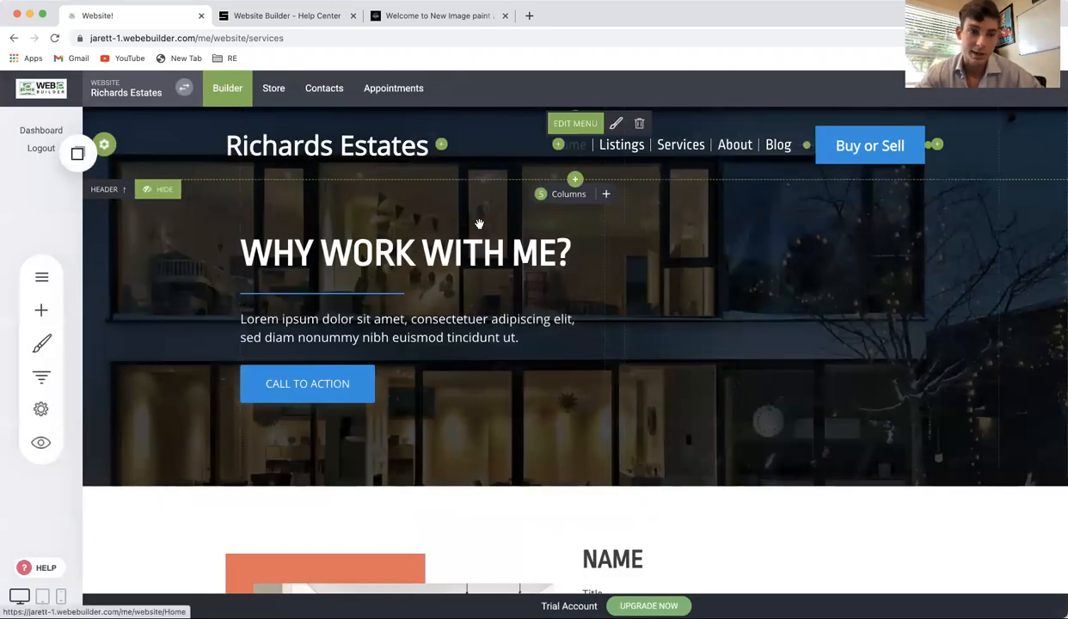
Reopen the Test popup's settings, then close its editor discarding unsaved changes.
{"action": "left_click", "coordinate": [40, 278]}
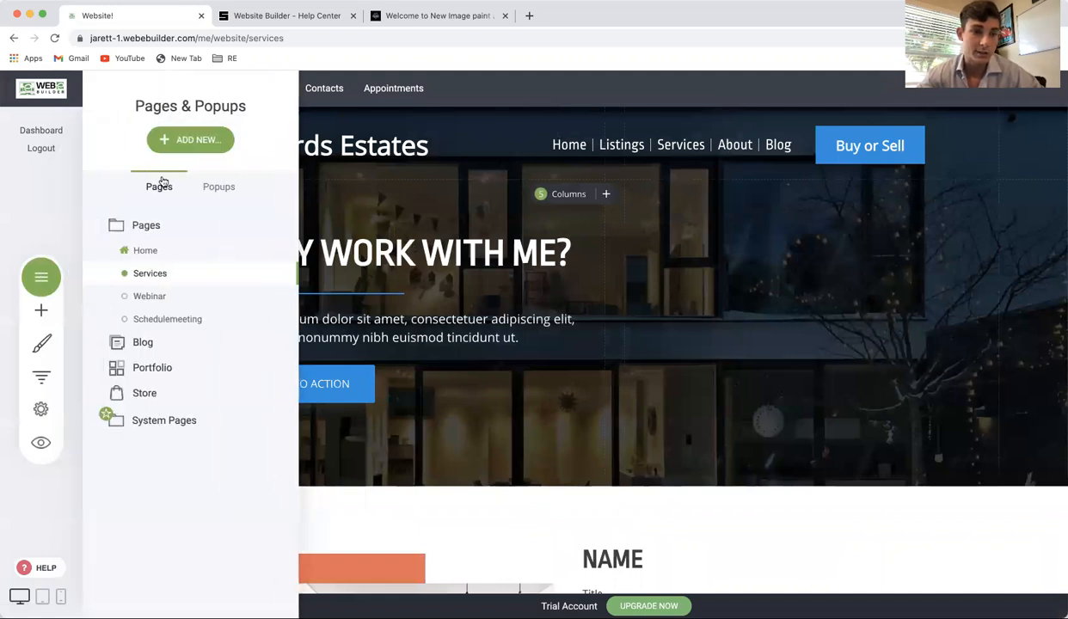
{"action": "left_click", "coordinate": [220, 185]}
{"action": "left_click", "coordinate": [277, 250]}
{"action": "left_click", "coordinate": [273, 148]}
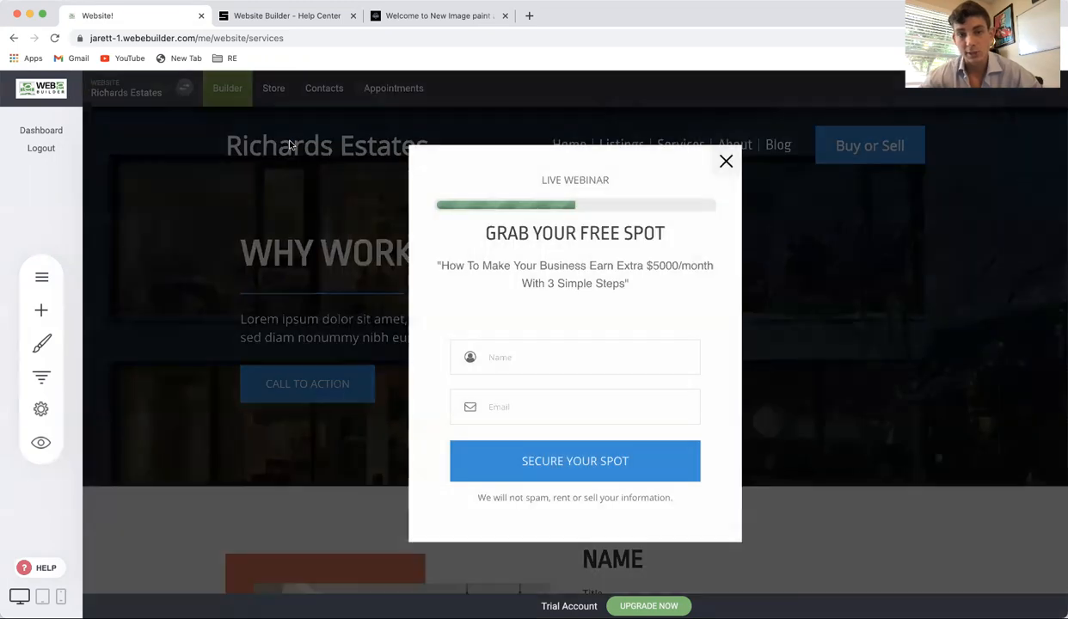
{"action": "scroll", "coordinate": [608, 469], "scroll_direction": "down", "scroll_amount": 3}
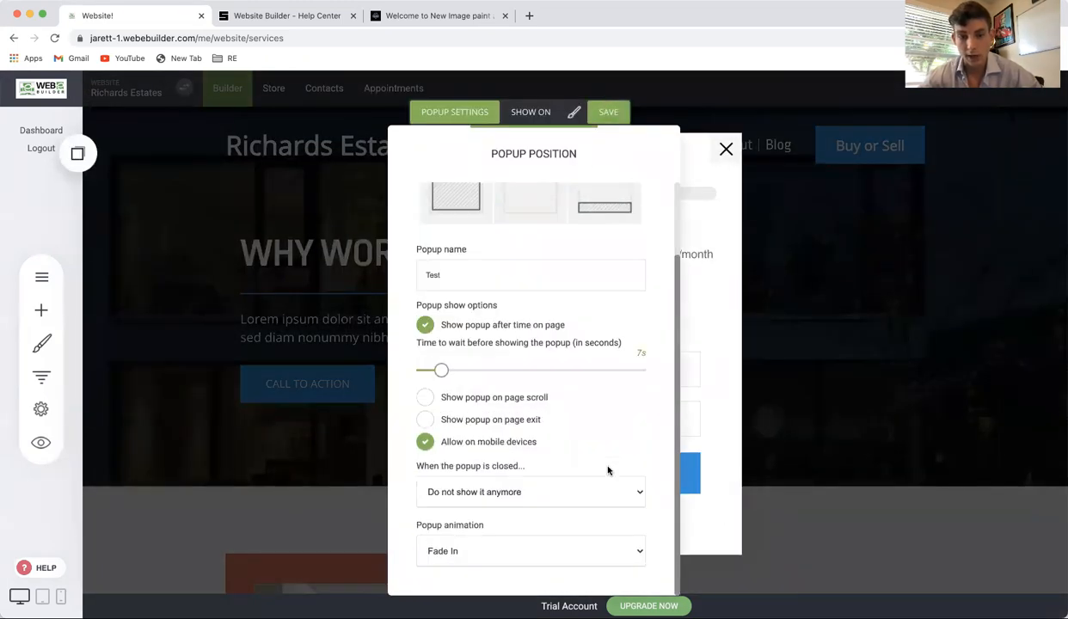
{"action": "left_click", "coordinate": [894, 274]}
{"action": "left_click", "coordinate": [726, 149]}
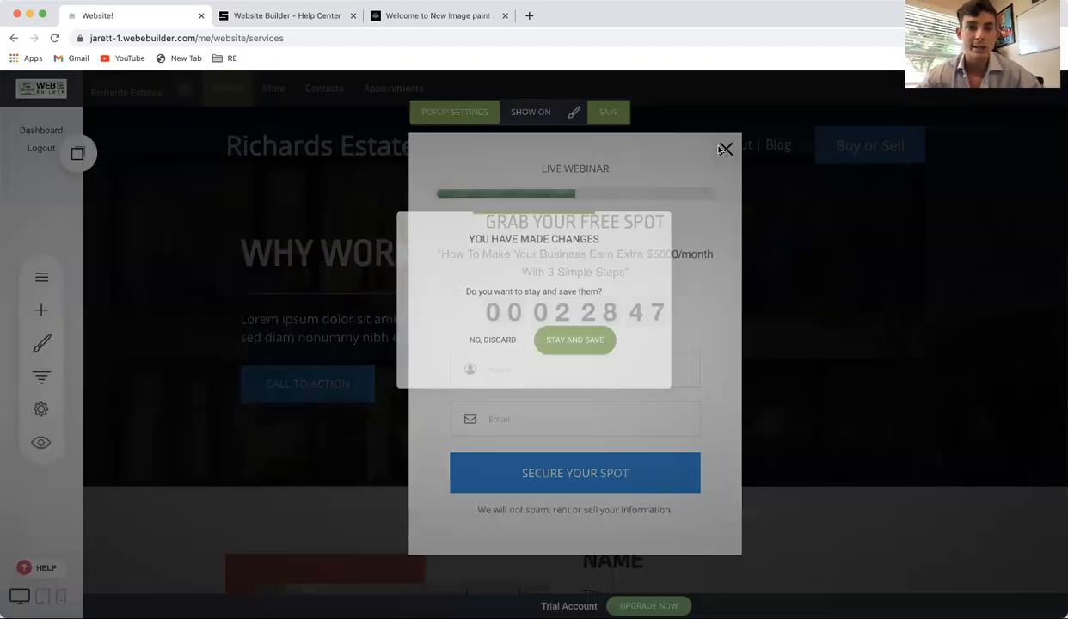
{"action": "left_click", "coordinate": [505, 342]}
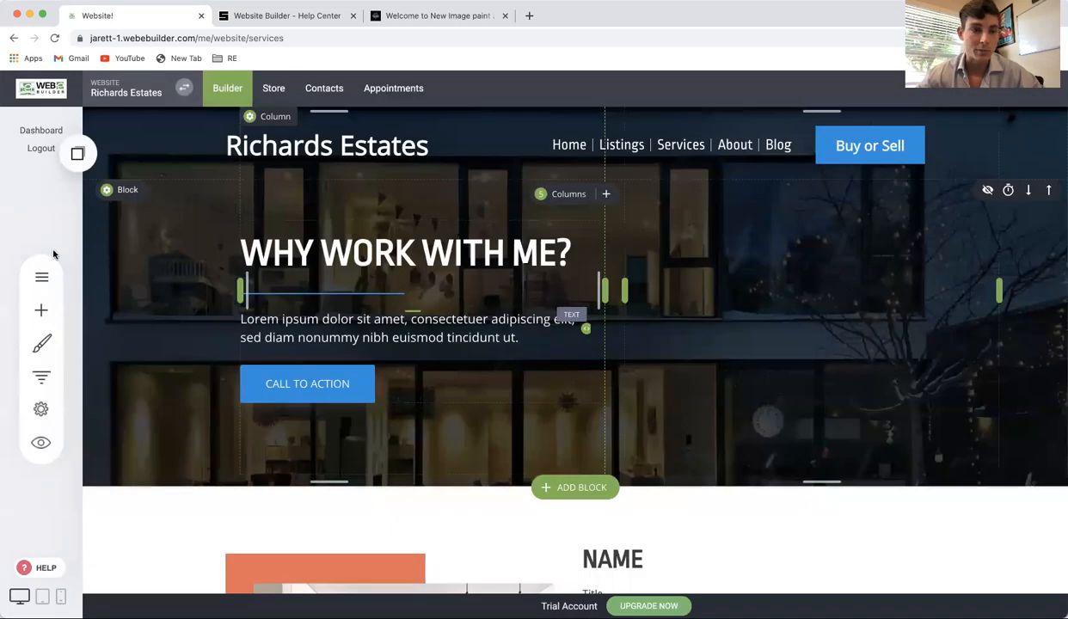
{"action": "left_click", "coordinate": [41, 276]}
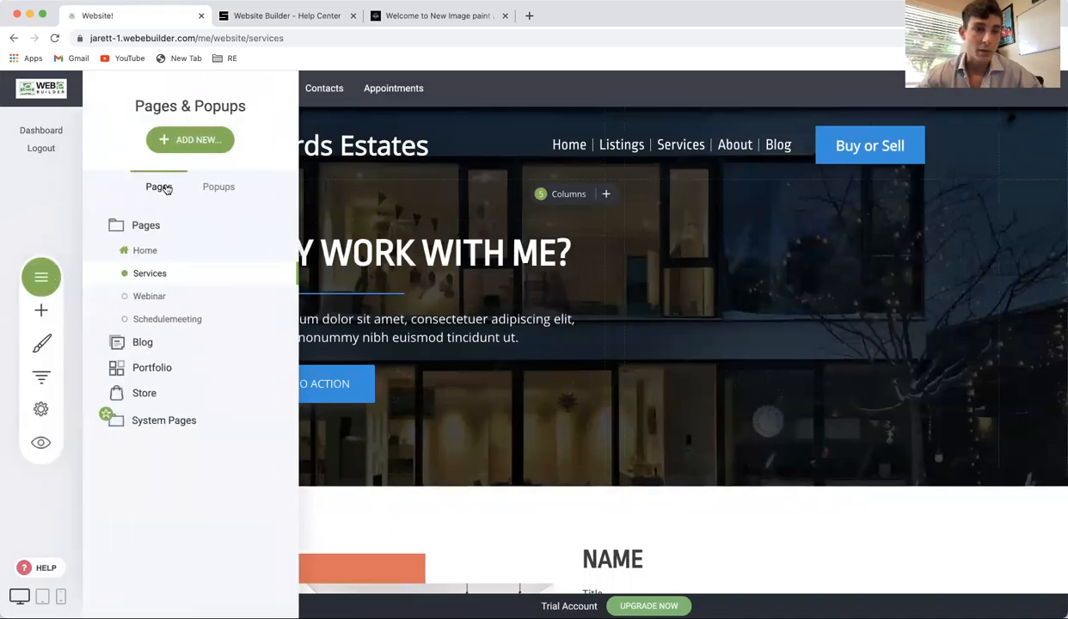
Browse the Landing Page, About/Team, Home and Thank You page templates without adding a page.
{"action": "left_click", "coordinate": [213, 130]}
{"action": "left_click", "coordinate": [387, 239]}
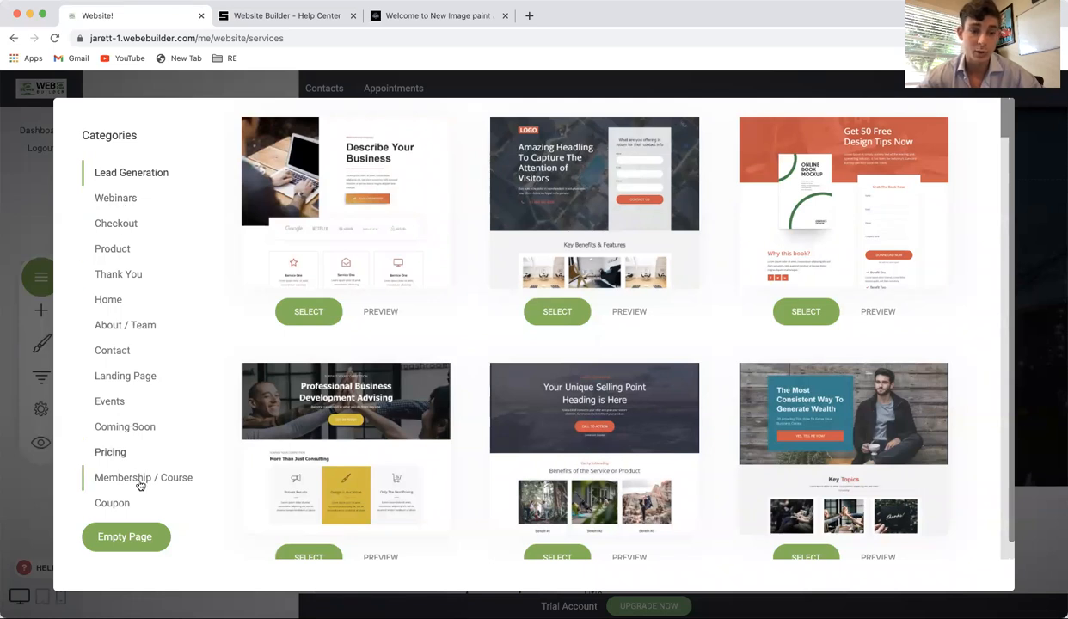
{"action": "left_click", "coordinate": [124, 378]}
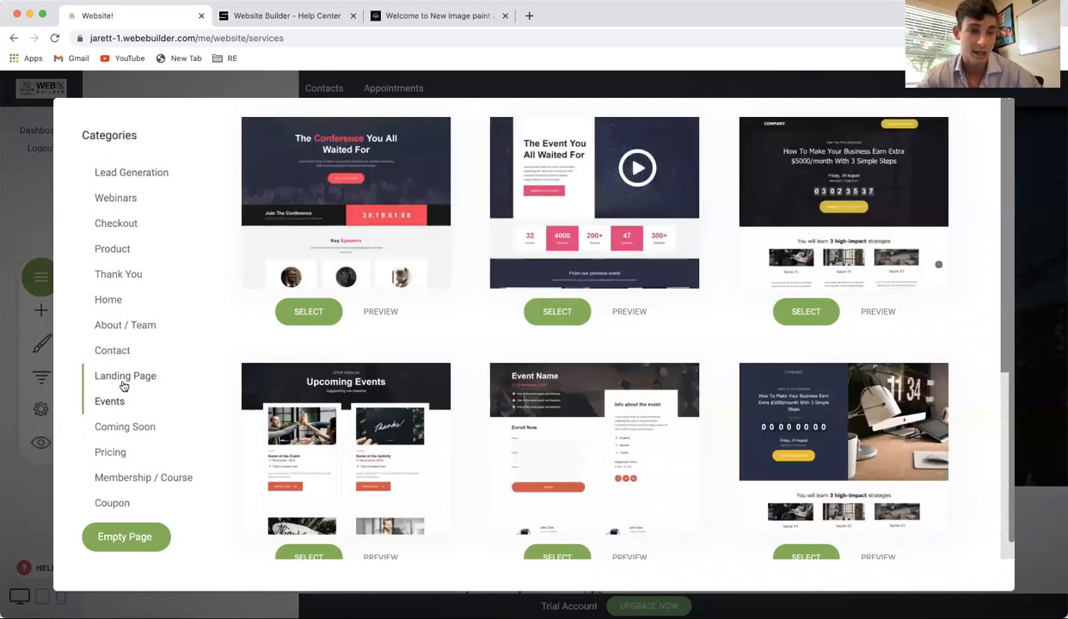
{"action": "left_click", "coordinate": [121, 325]}
{"action": "left_click", "coordinate": [110, 299]}
{"action": "left_click", "coordinate": [117, 273]}
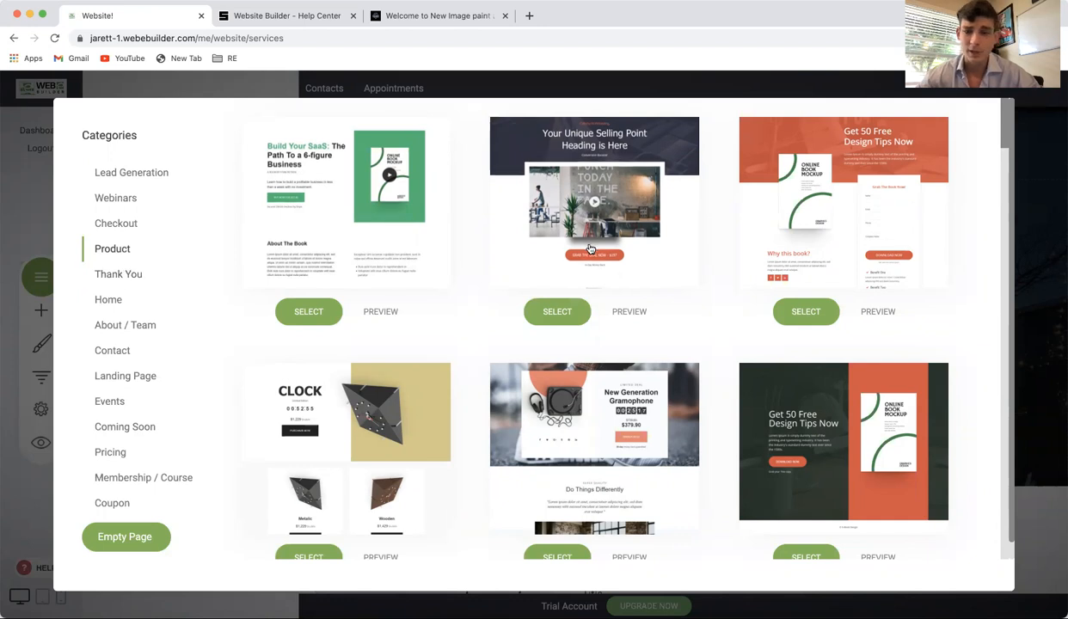
{"action": "left_click", "coordinate": [1040, 329]}
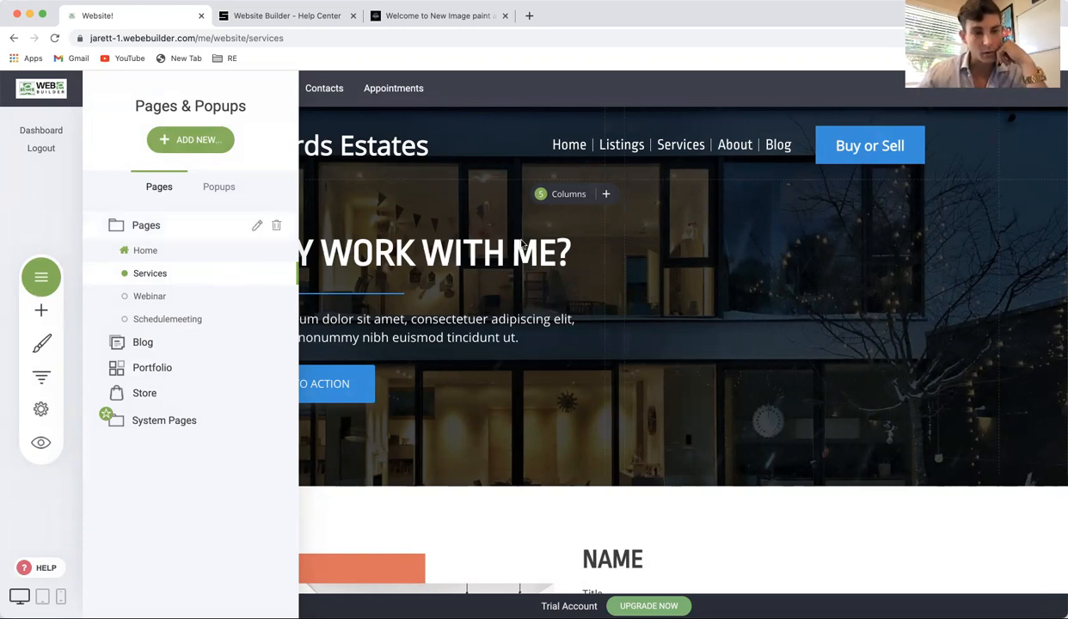
{"action": "left_click", "coordinate": [529, 215]}
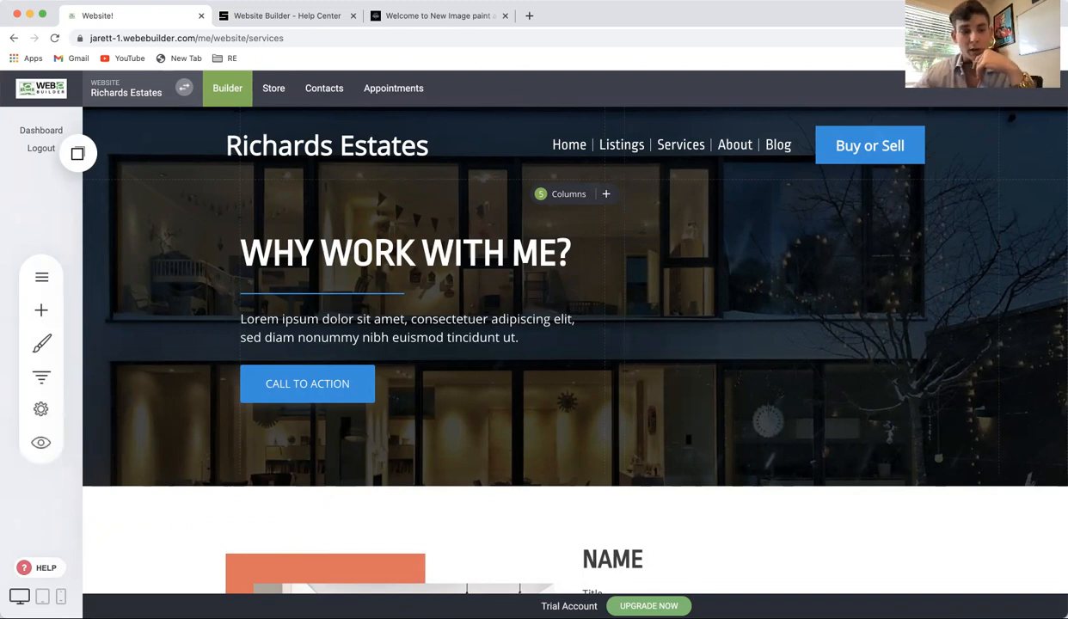
Switch the editor to Phone View and select the WHY WORK WITH ME? hero block.
{"action": "left_click", "coordinate": [61, 596]}
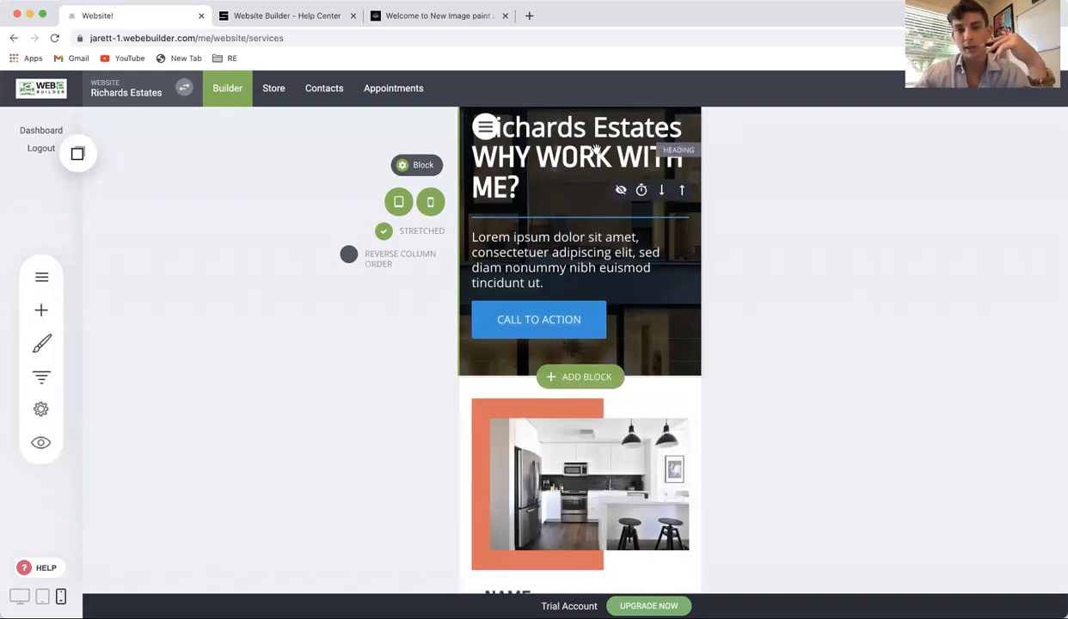
{"action": "mouse_move", "coordinate": [426, 169]}
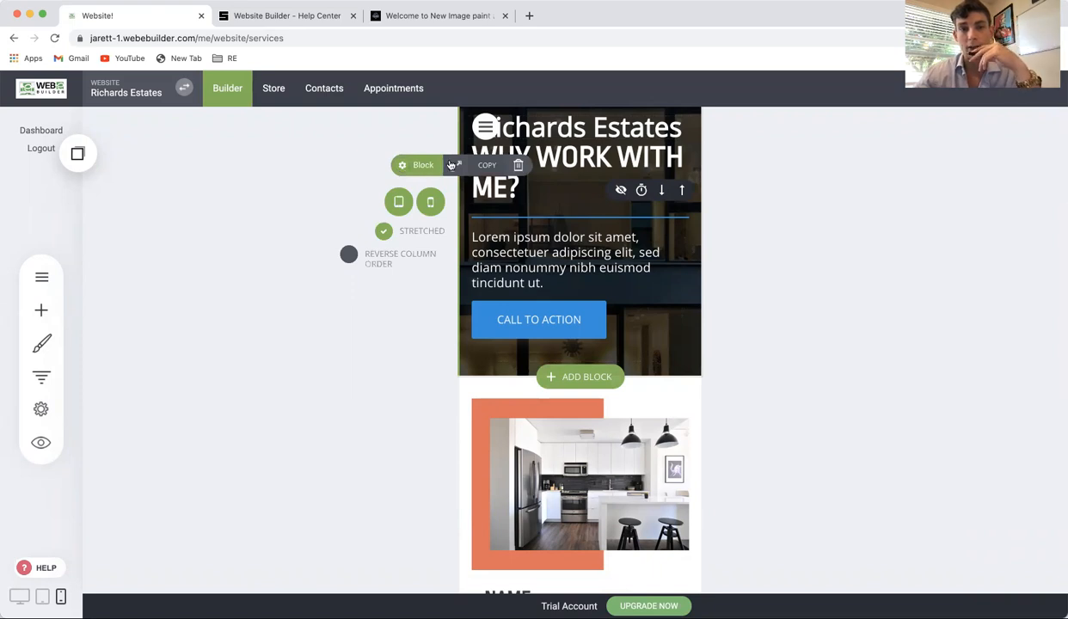
{"action": "left_click", "coordinate": [78, 156]}
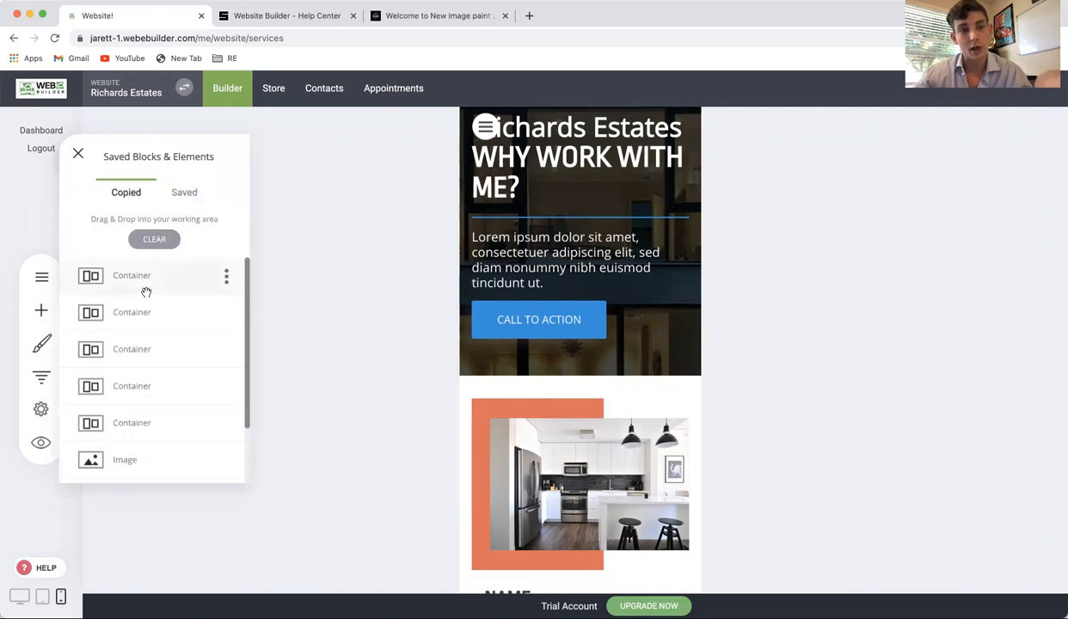
{"action": "scroll", "coordinate": [157, 426], "scroll_direction": "down", "scroll_amount": 2}
{"action": "scroll", "coordinate": [157, 424], "scroll_direction": "up", "scroll_amount": 2}
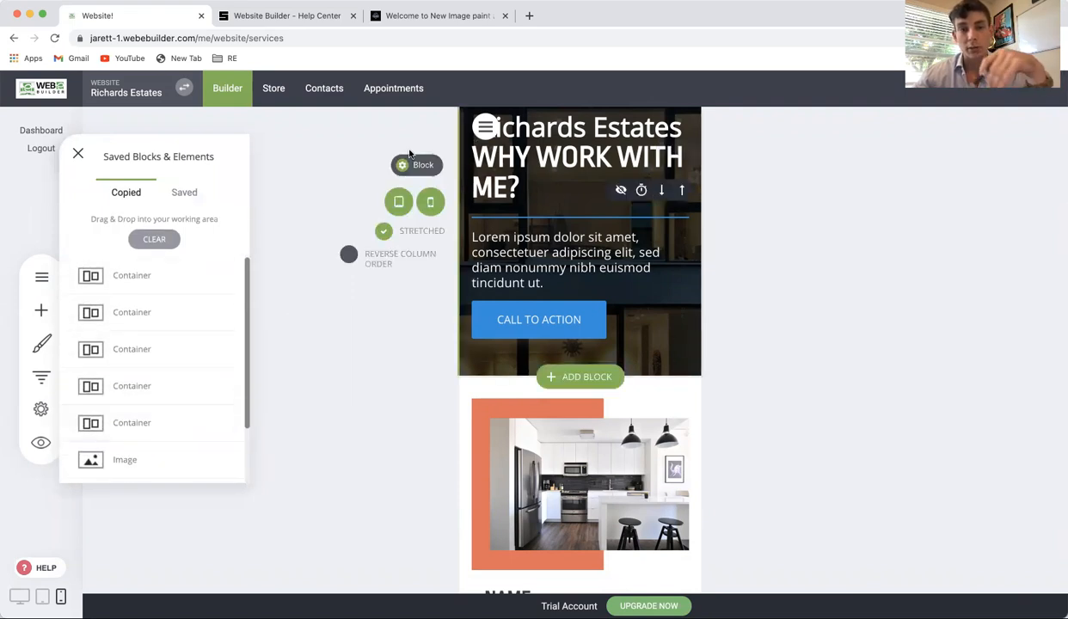
Hide the hero block on tablets and phones, then save the changes.
{"action": "left_click", "coordinate": [399, 202]}
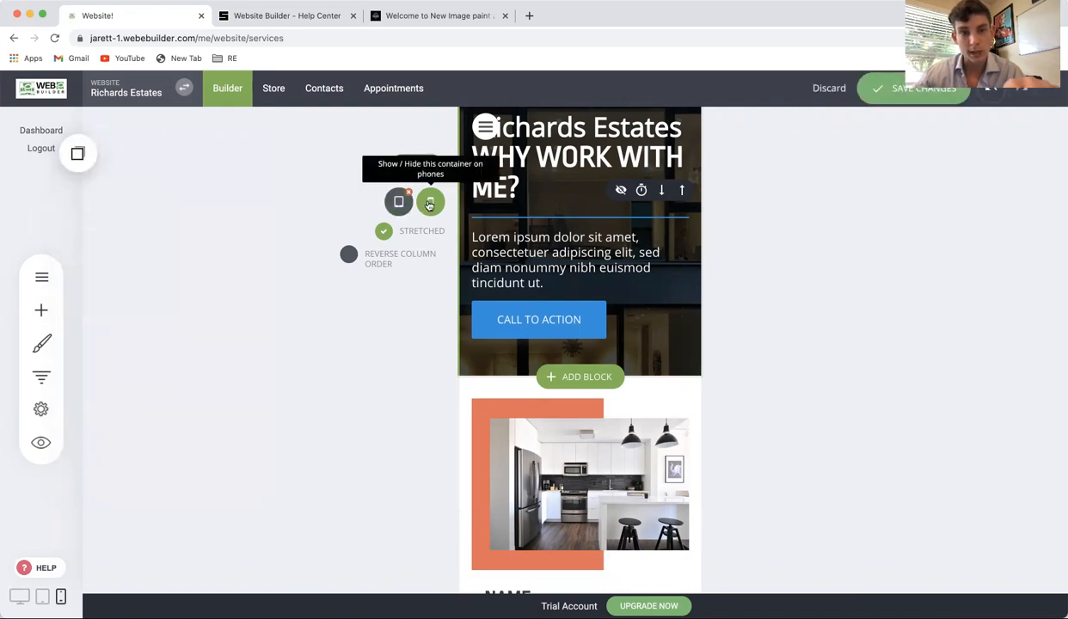
{"action": "left_click", "coordinate": [428, 204]}
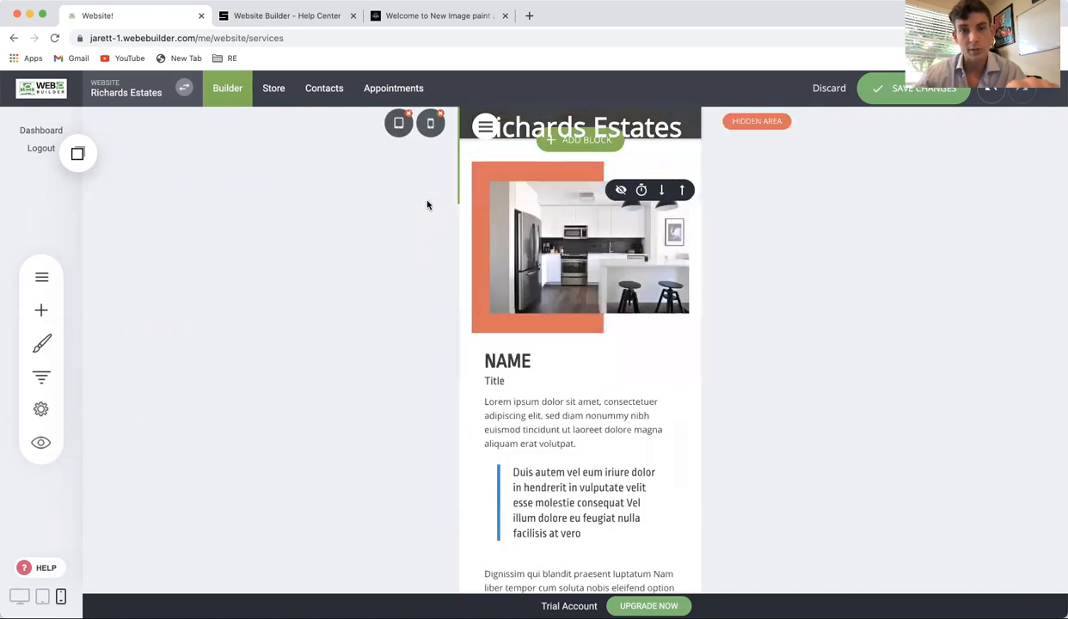
{"action": "left_click", "coordinate": [397, 125]}
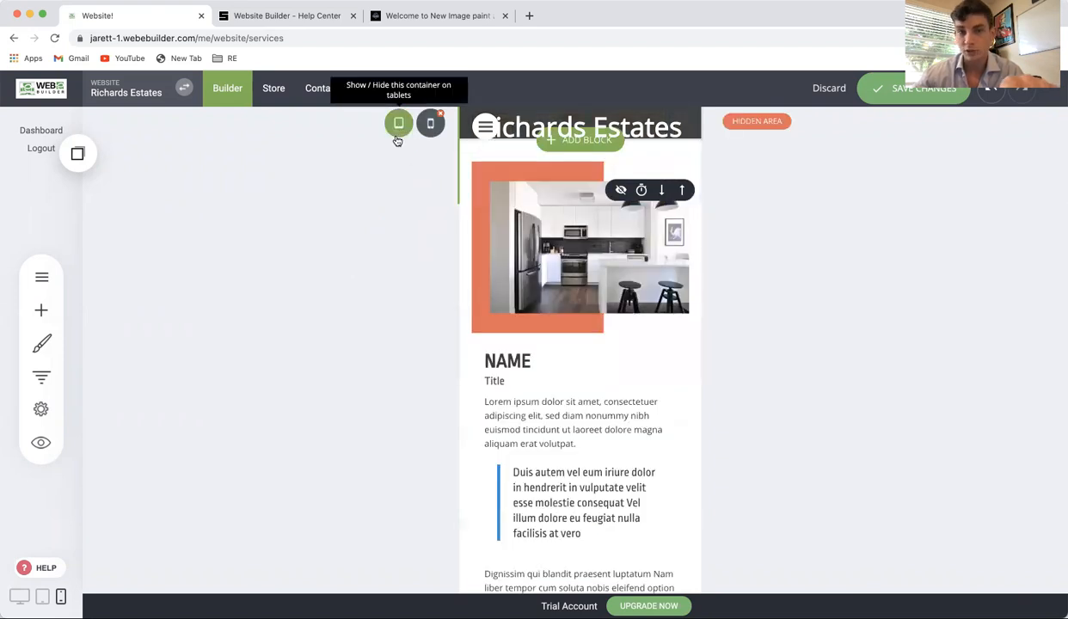
{"action": "left_click", "coordinate": [398, 129]}
{"action": "left_click", "coordinate": [877, 91]}
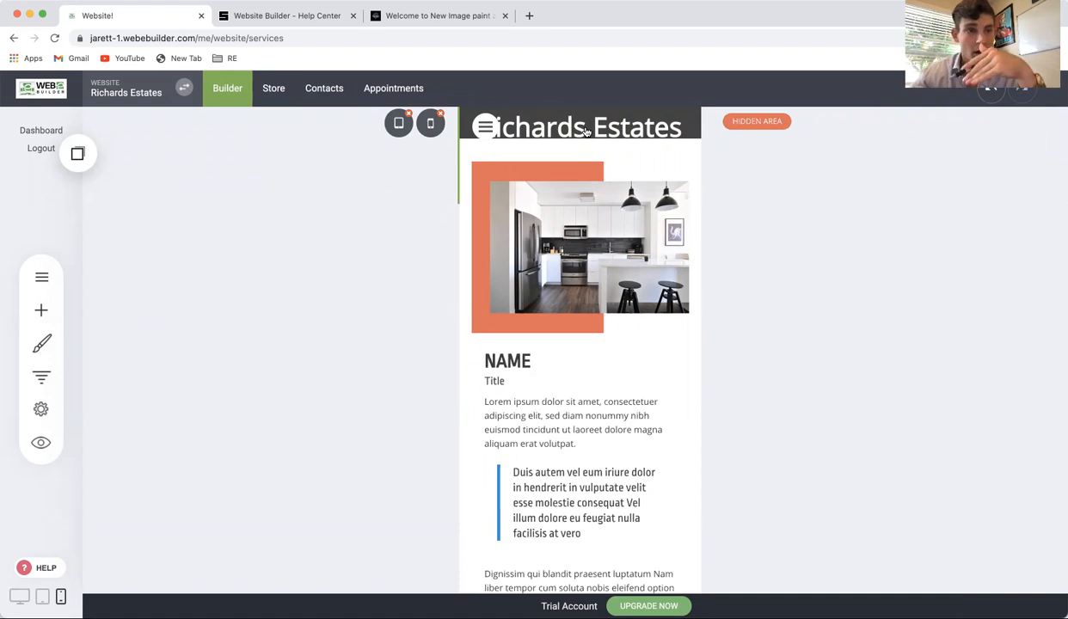
{"action": "left_click", "coordinate": [78, 160]}
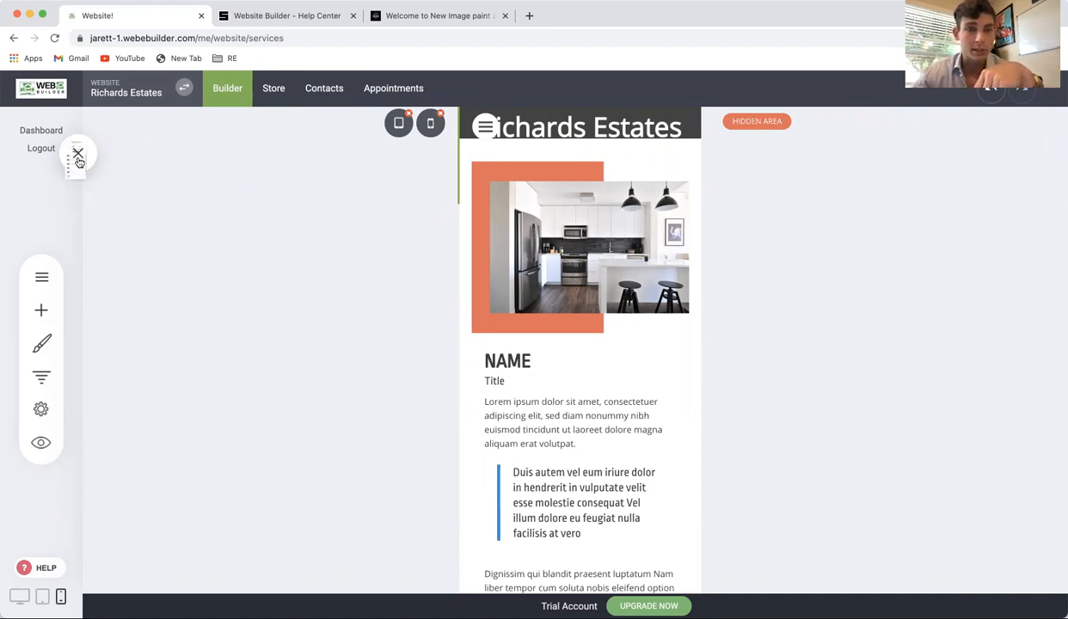
Place the copied hero Container from Saved Blocks at the top of the page.
{"action": "left_click_drag", "start_coordinate": [131, 272], "coordinate": [556, 135]}
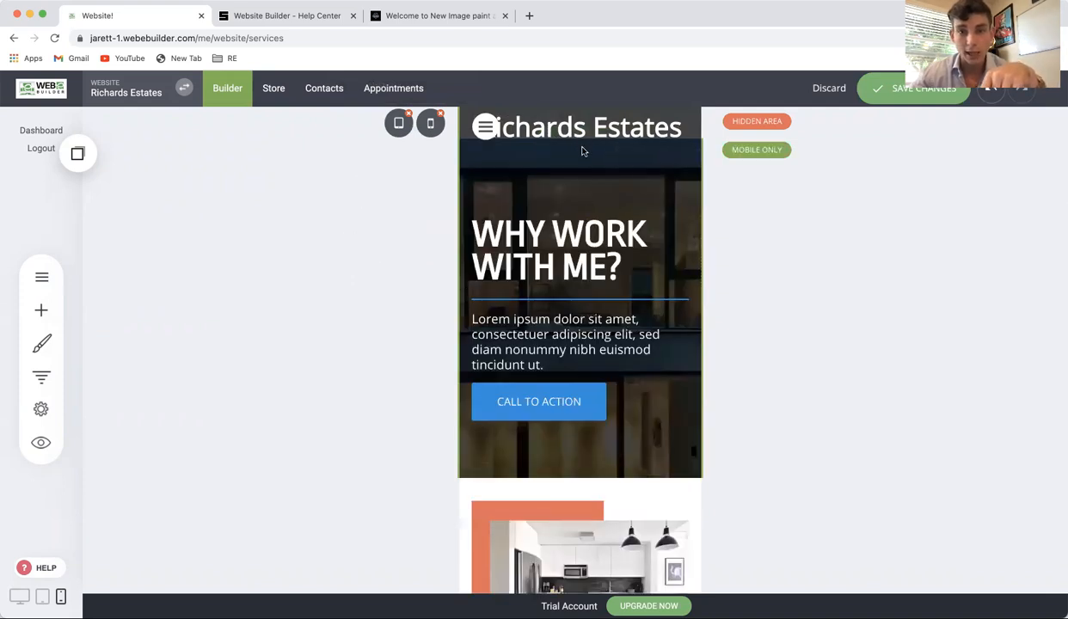
{"action": "scroll", "coordinate": [597, 169], "scroll_direction": "down", "scroll_amount": 1}
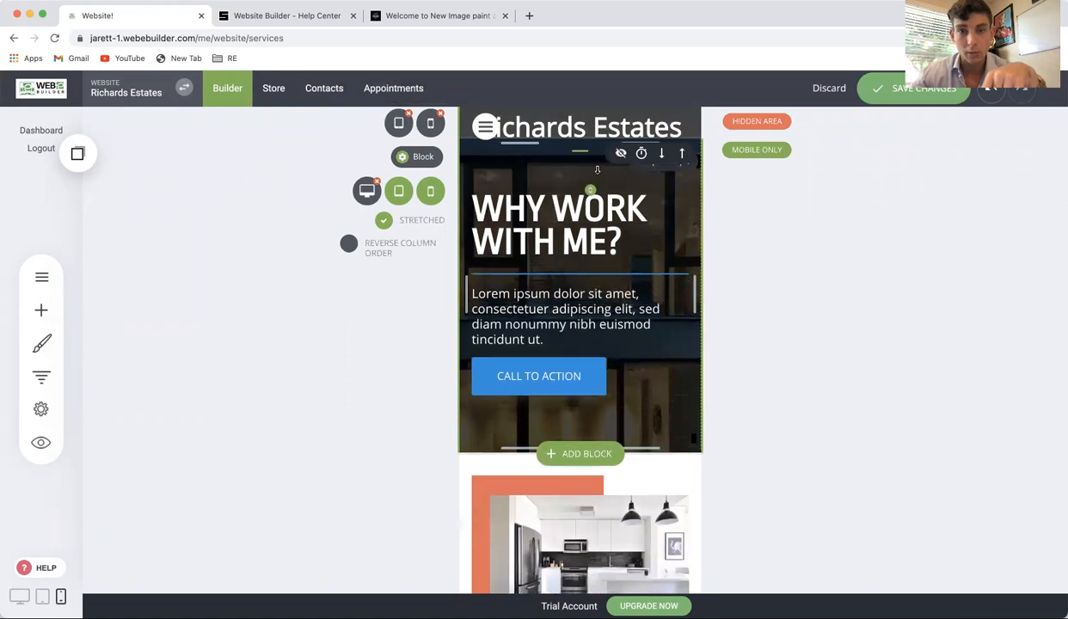
{"action": "scroll", "coordinate": [597, 170], "scroll_direction": "down", "scroll_amount": 1}
{"action": "scroll", "coordinate": [602, 176], "scroll_direction": "up", "scroll_amount": 1}
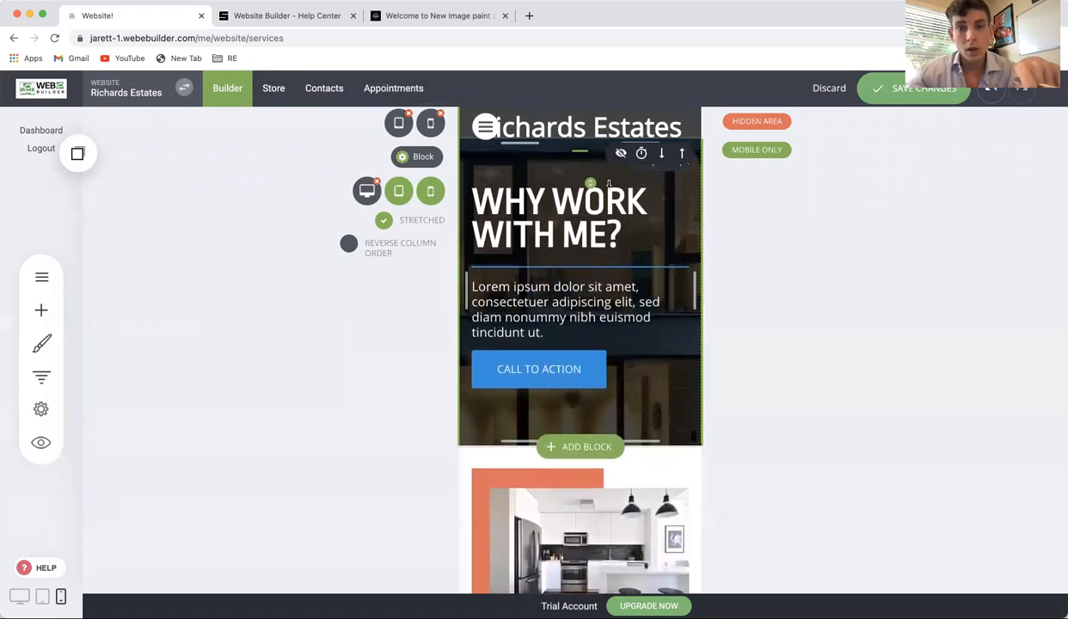
Centre the Call to Action button and the lorem ipsum paragraph.
{"action": "mouse_move", "coordinate": [589, 356]}
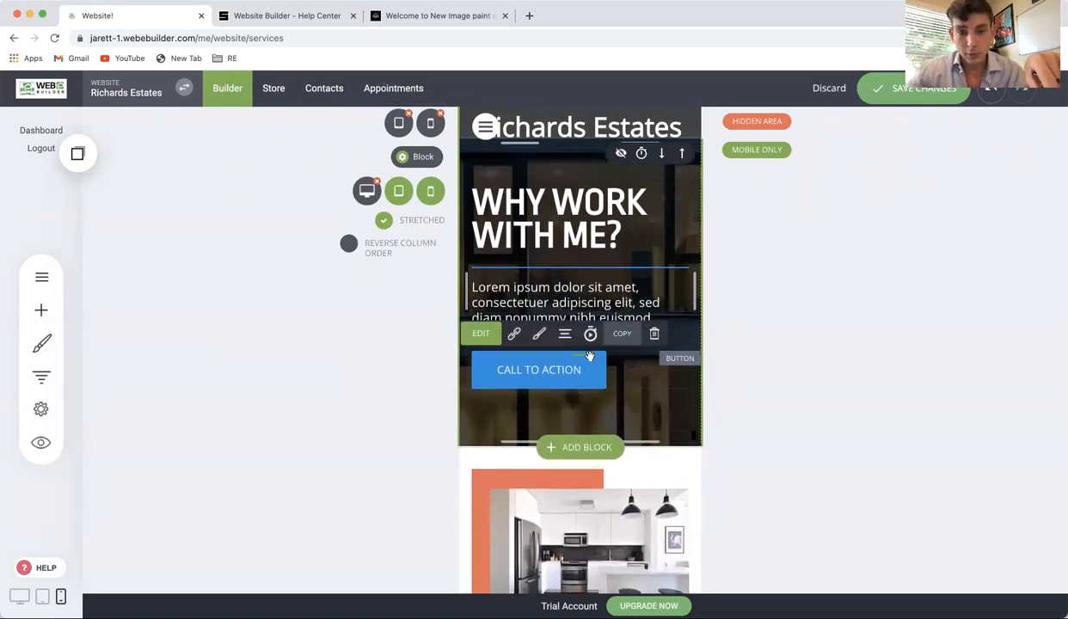
{"action": "left_click", "coordinate": [565, 333]}
{"action": "left_click", "coordinate": [569, 255]}
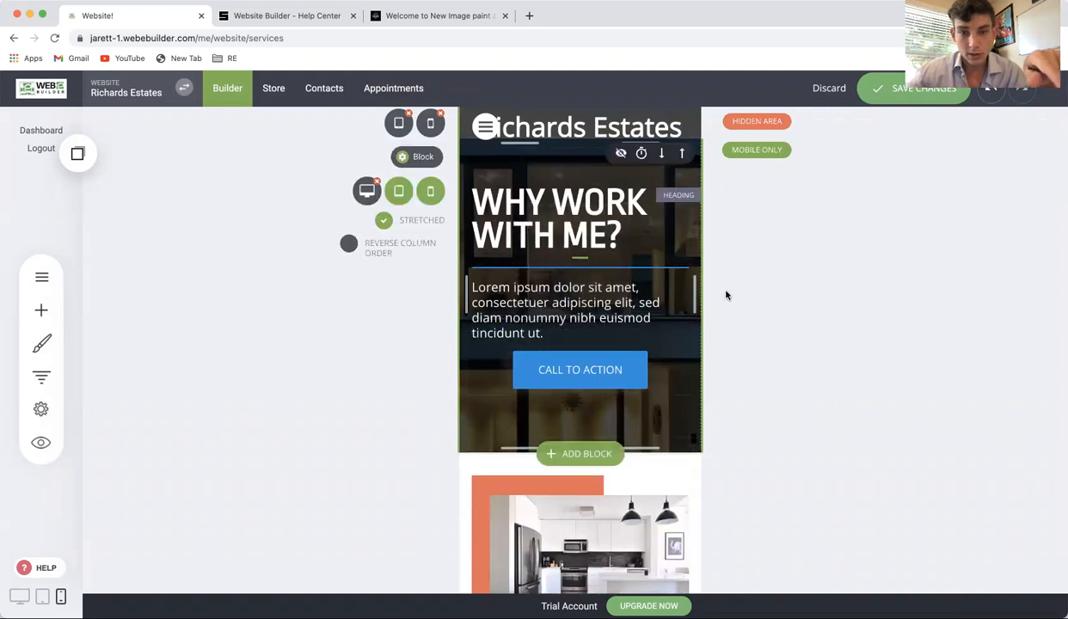
{"action": "left_click", "coordinate": [608, 303]}
{"action": "left_click", "coordinate": [607, 261]}
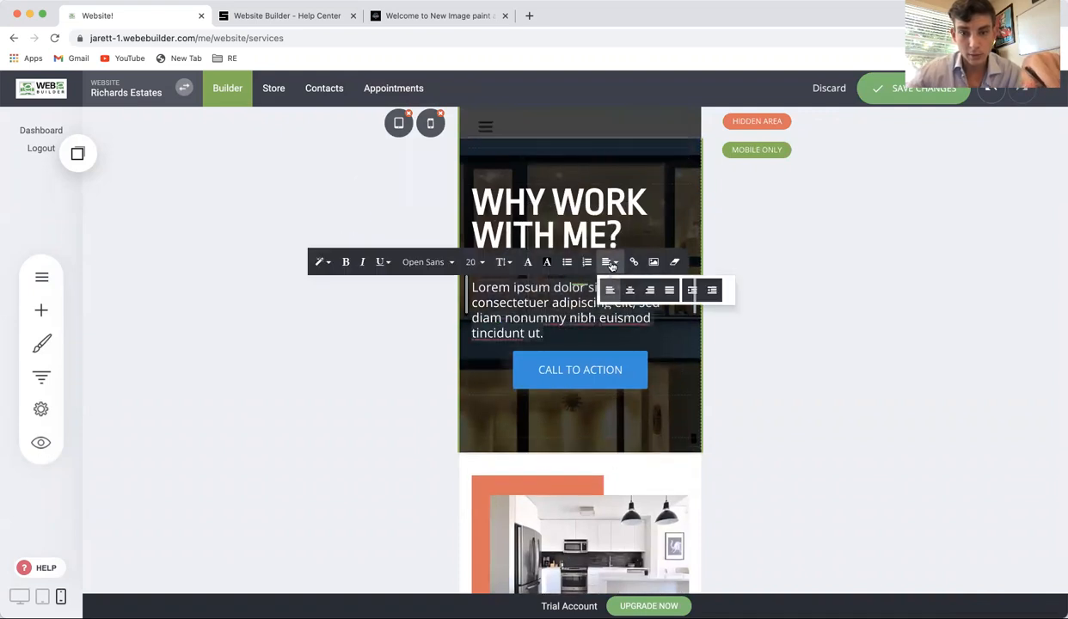
{"action": "left_click", "coordinate": [629, 293]}
Centre the 'WHY WORK WITH ME?' heading, shorten the block slightly, and save the changes.
{"action": "left_click", "coordinate": [569, 211]}
{"action": "left_click", "coordinate": [629, 168]}
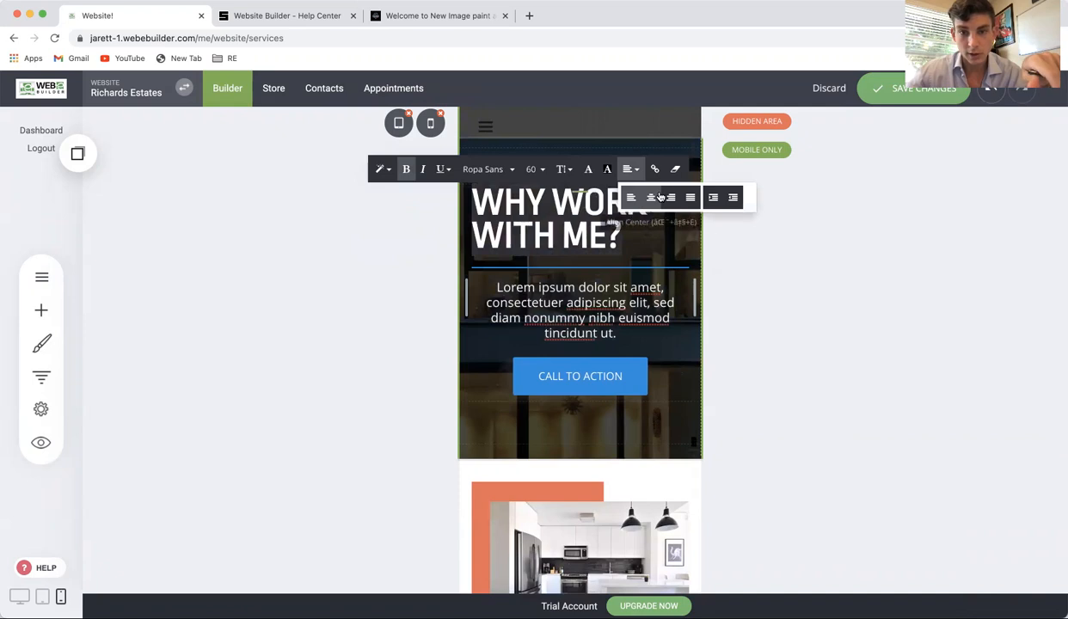
{"action": "left_click", "coordinate": [660, 197]}
{"action": "left_click", "coordinate": [629, 169]}
{"action": "left_click", "coordinate": [648, 197]}
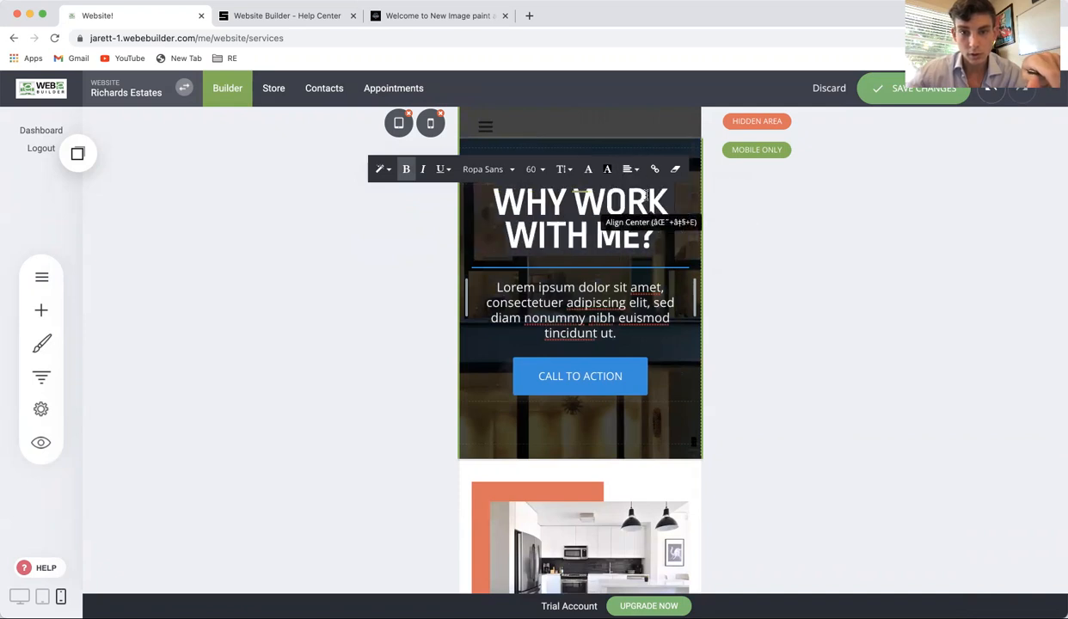
{"action": "left_click", "coordinate": [685, 277]}
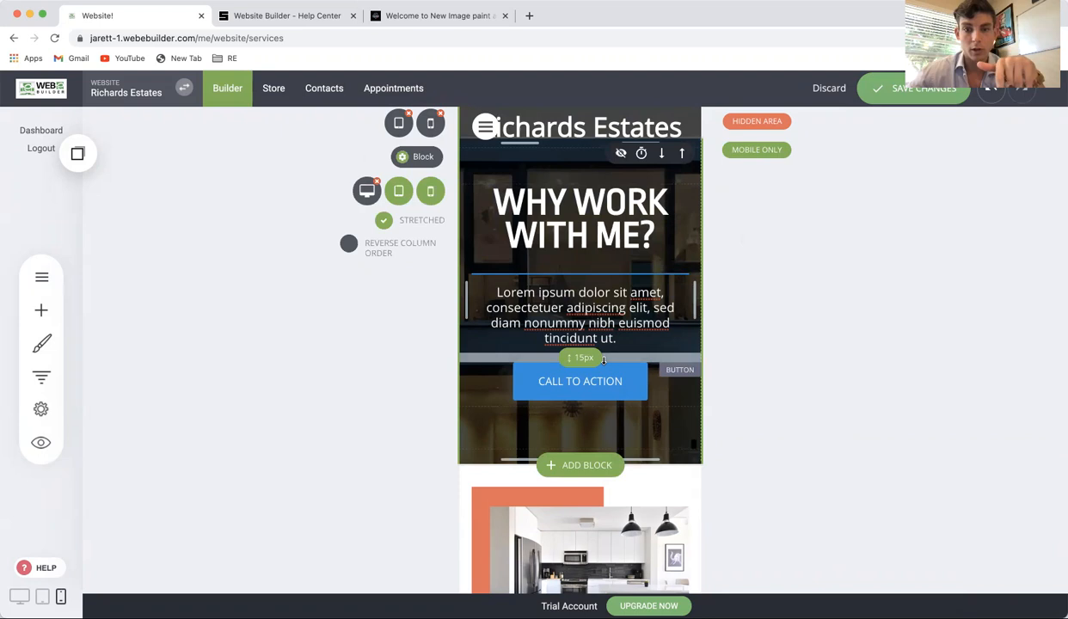
{"action": "left_click_drag", "start_coordinate": [640, 450], "coordinate": [644, 434]}
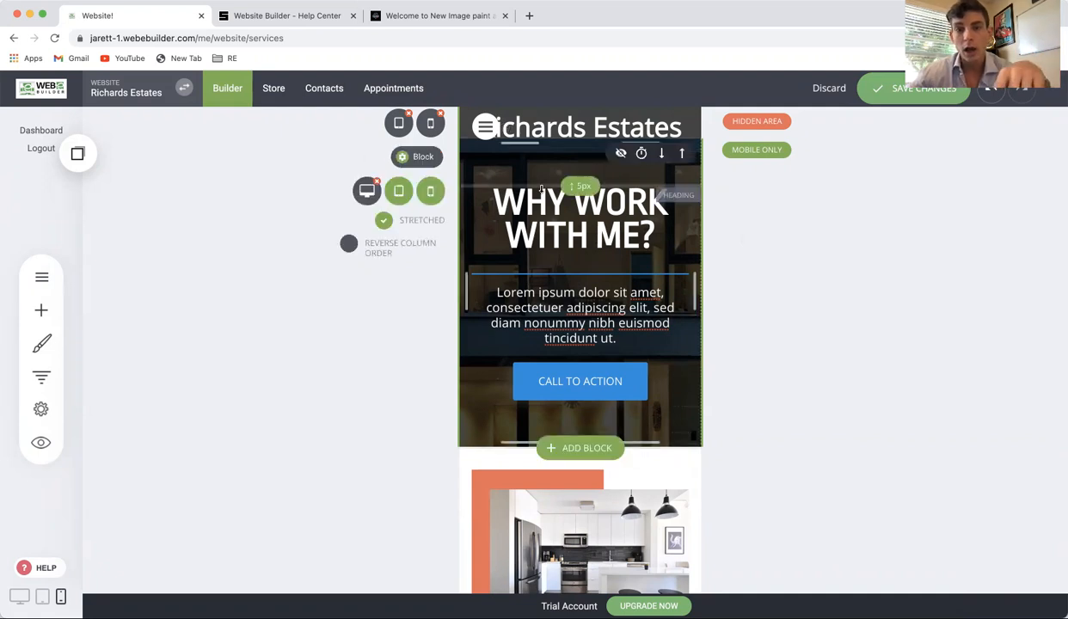
{"action": "left_click", "coordinate": [877, 87]}
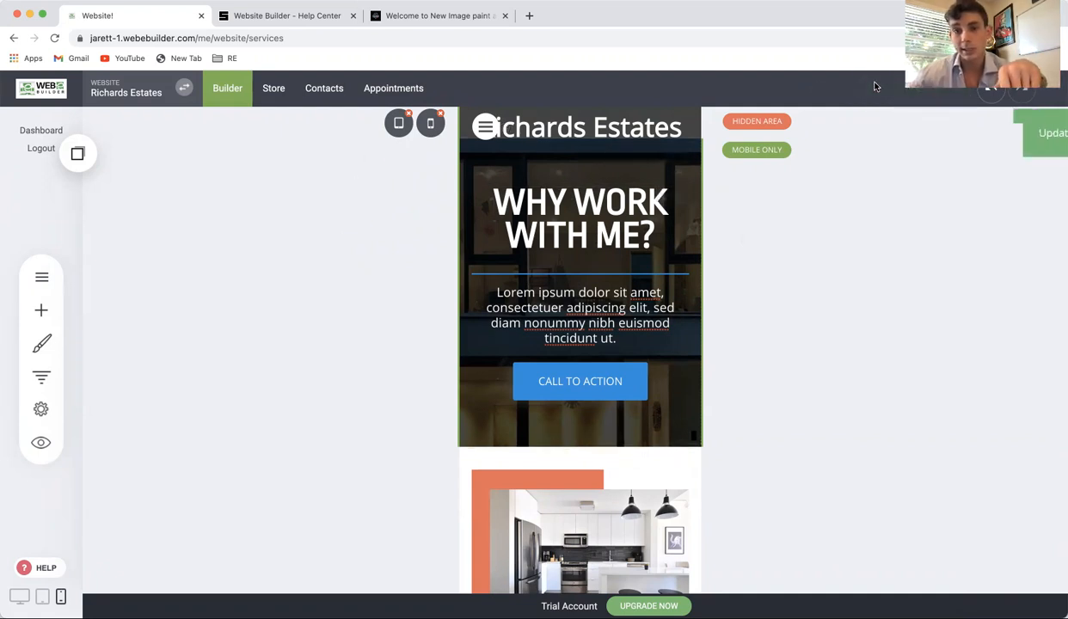
Compare the desktop and phone layouts of the hero, ending in Desktop View.
{"action": "left_click", "coordinate": [19, 596]}
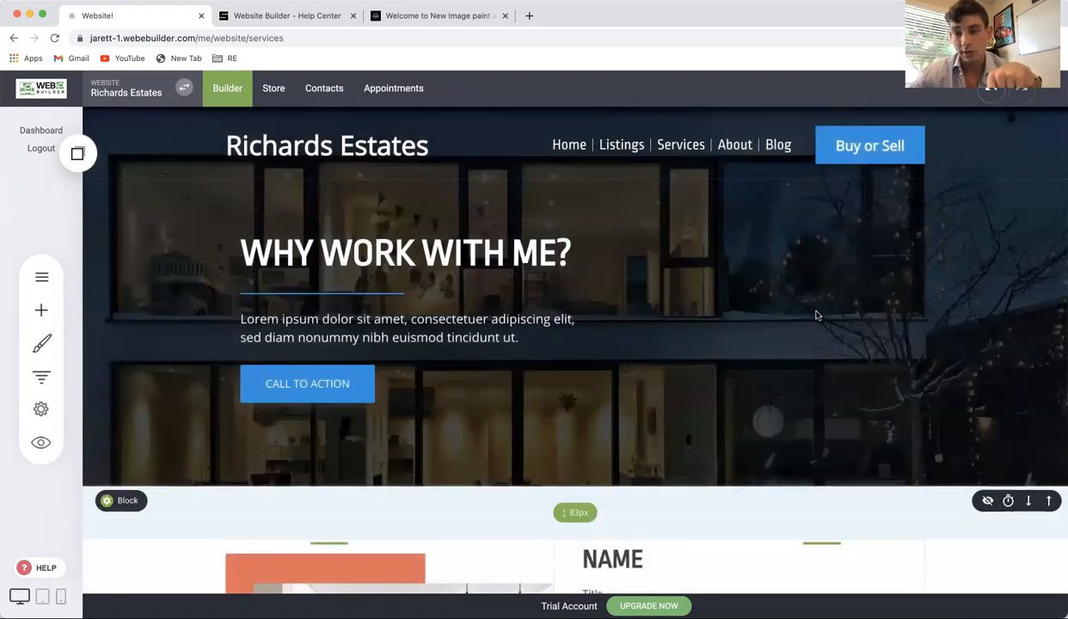
{"action": "left_click", "coordinate": [60, 595]}
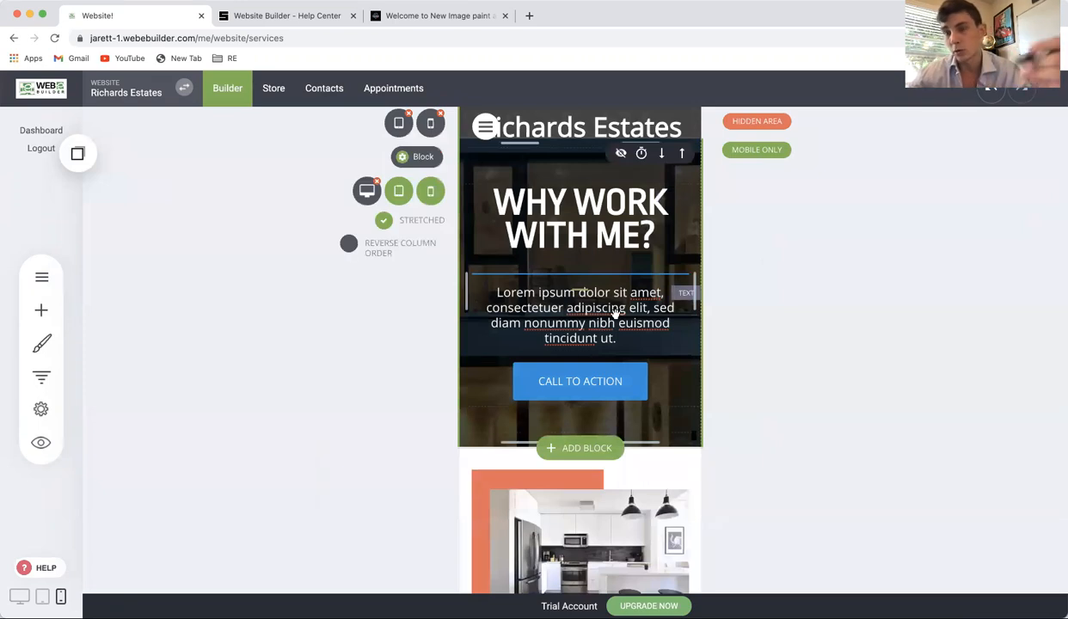
{"action": "left_click", "coordinate": [19, 595]}
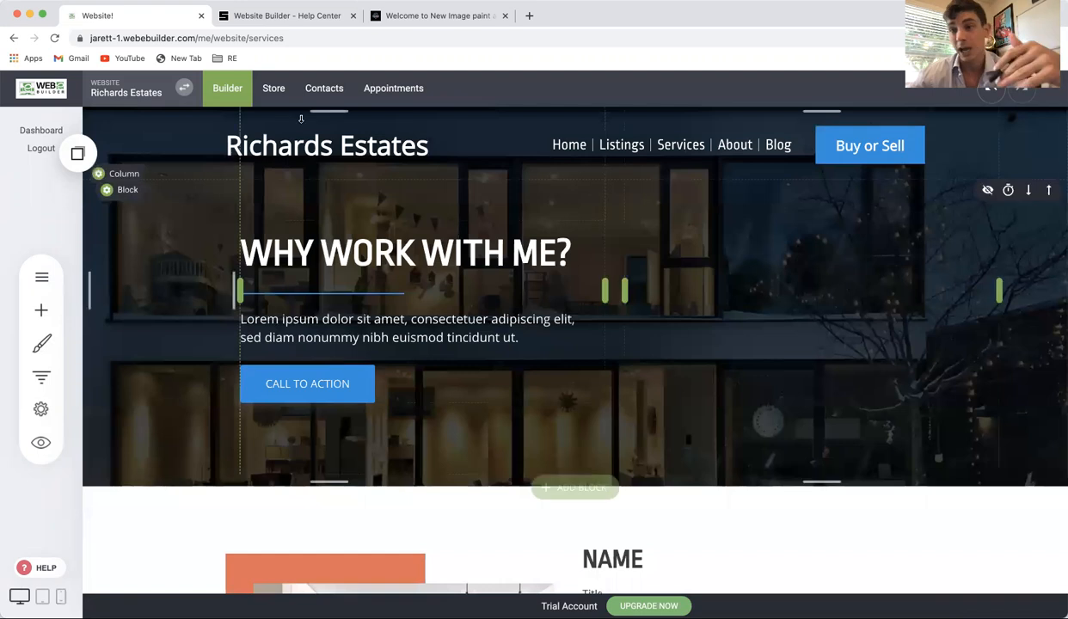